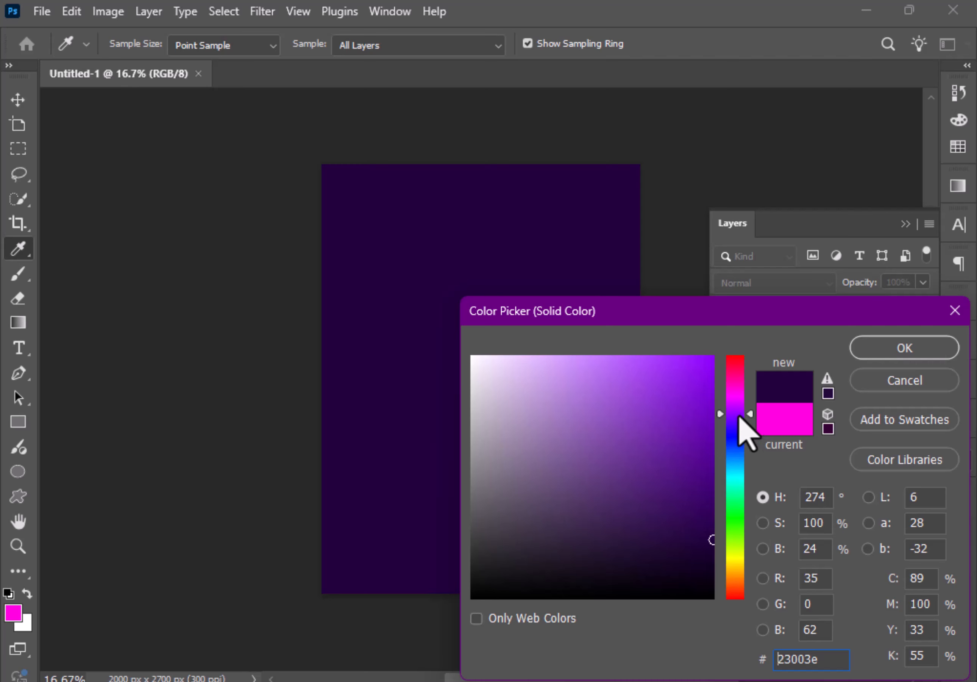
# Set the solid color fill layer to a very dark purple
pyautogui.moveTo(740, 416); pyautogui.dragTo(741, 418)
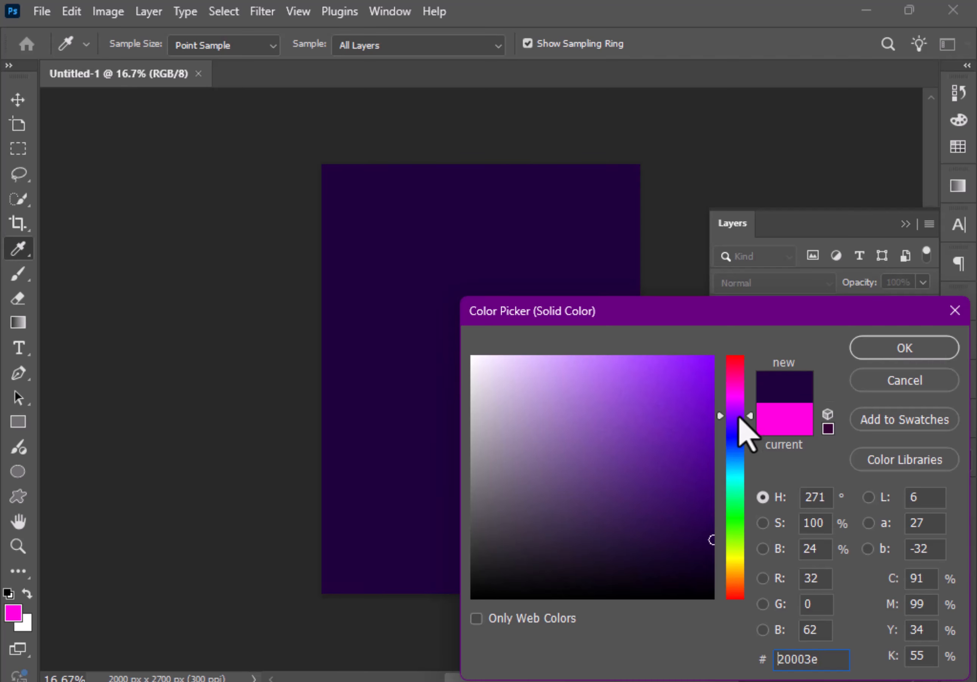
pyautogui.click(867, 358)
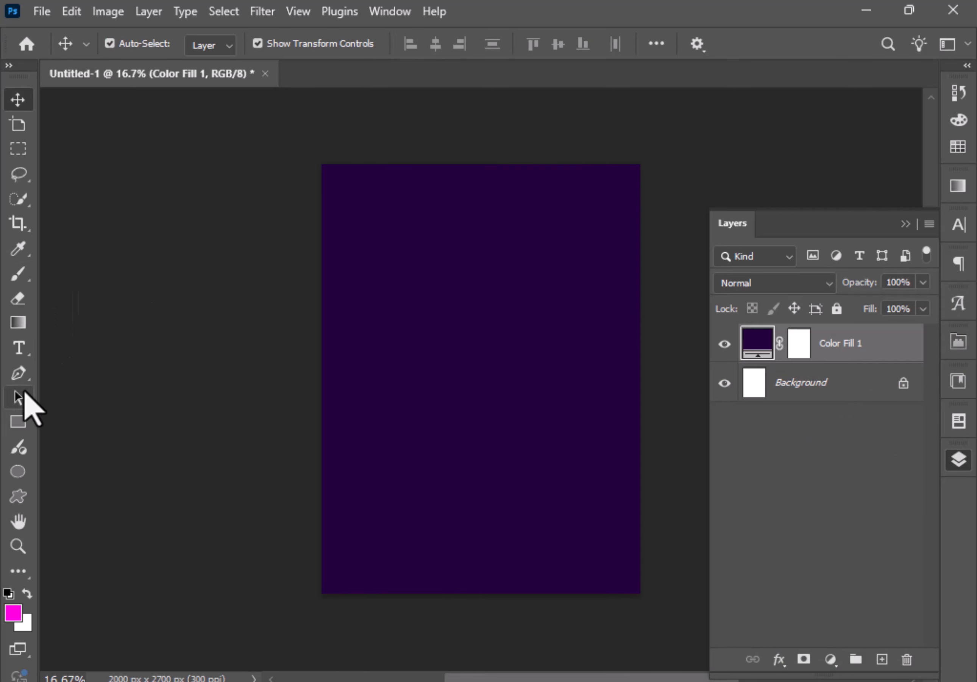
# Add a text layer reading "DIA" in the upper half of the canvas
pyautogui.click(18, 348)
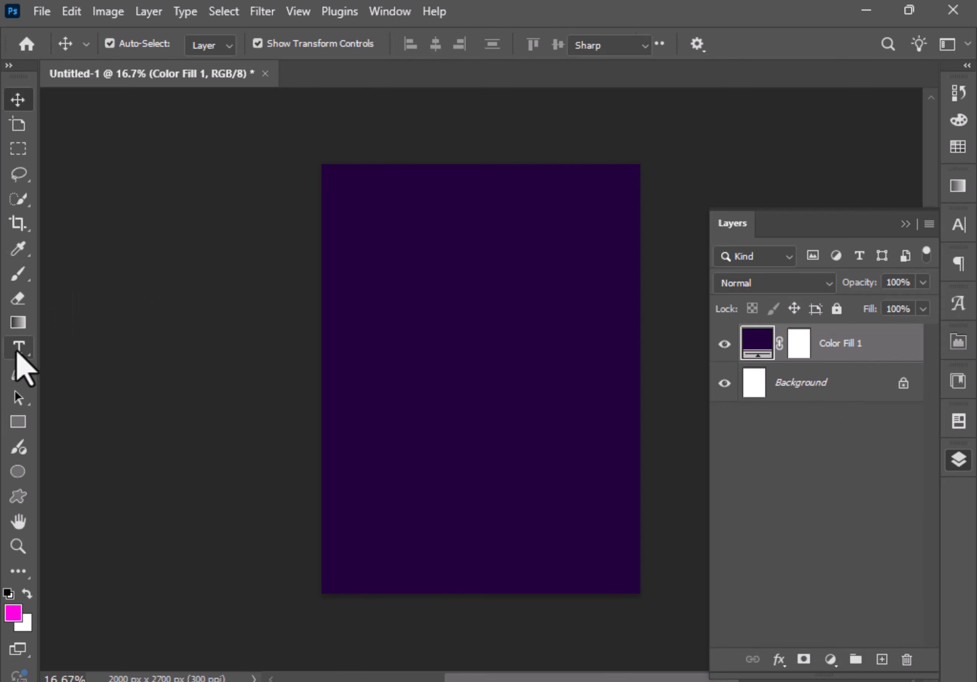
pyautogui.click(442, 308)
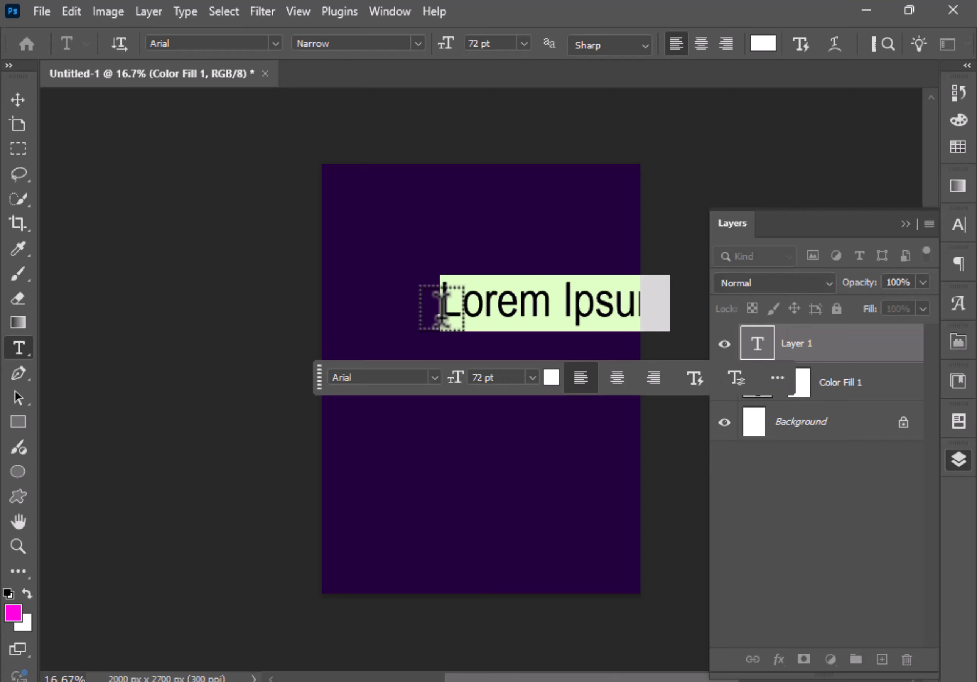
pyautogui.write('DIA')
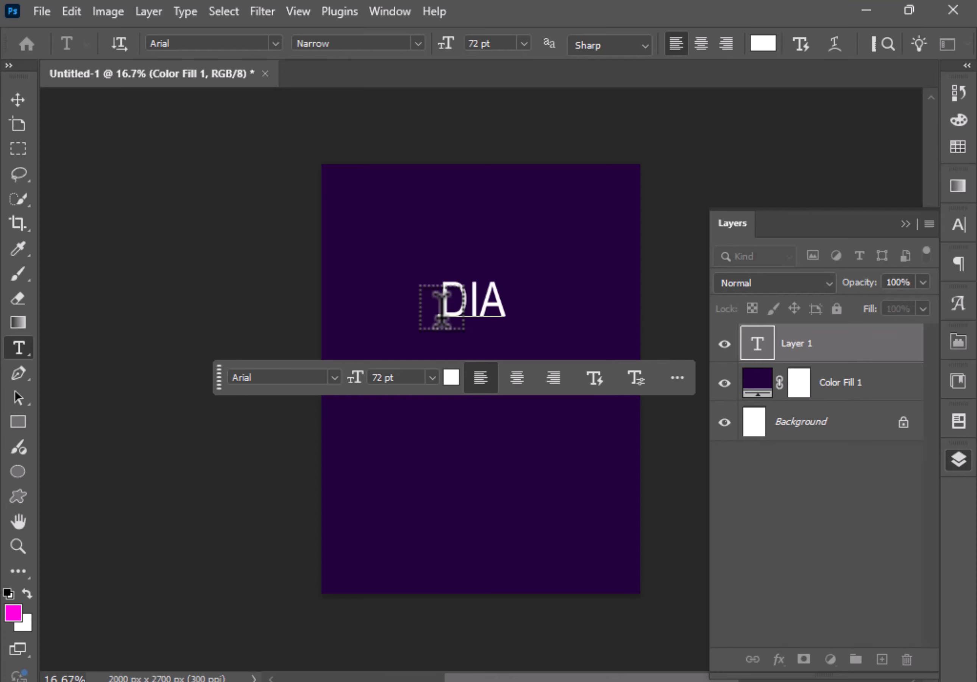
# Recolor all of the DIA text to a bright magenta, about #ff00f6
pyautogui.hotkey('ctrl', 'a')
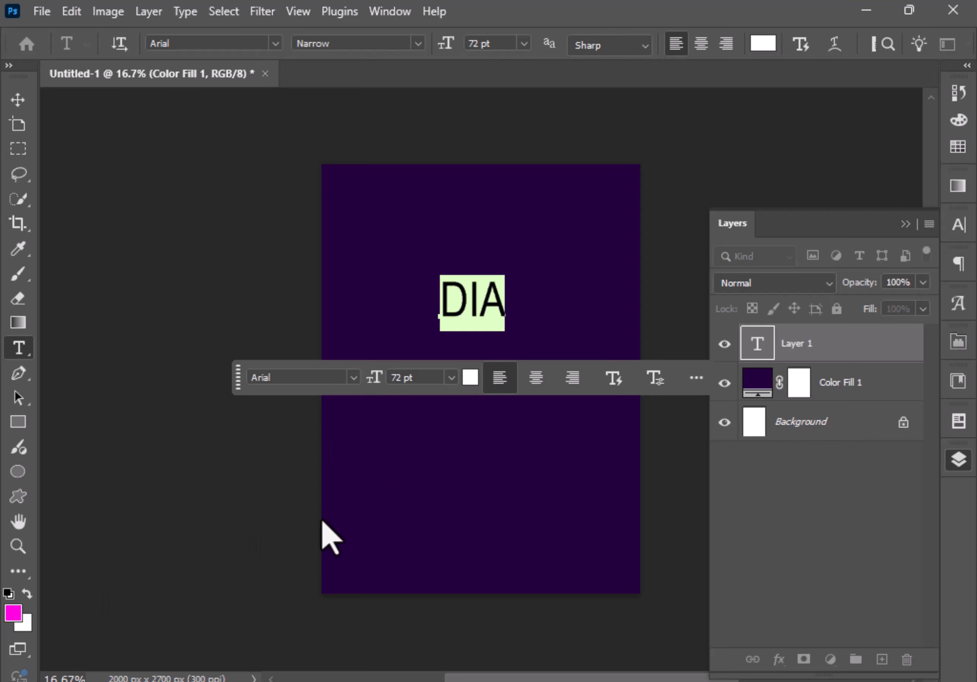
pyautogui.click(470, 378)
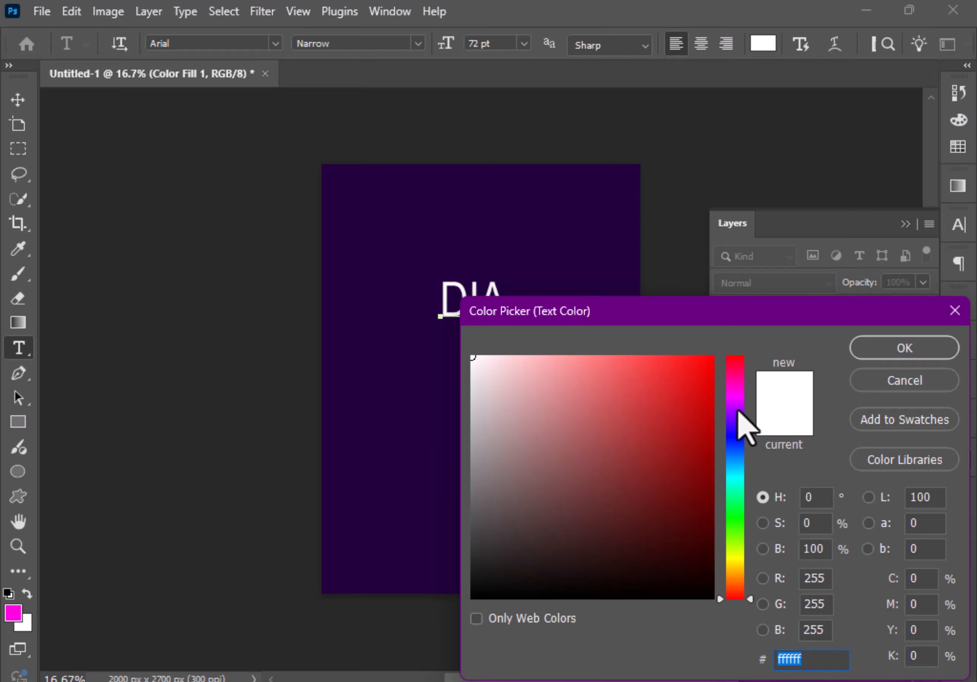
pyautogui.click(735, 395)
pyautogui.moveTo(710, 381); pyautogui.dragTo(727, 349)
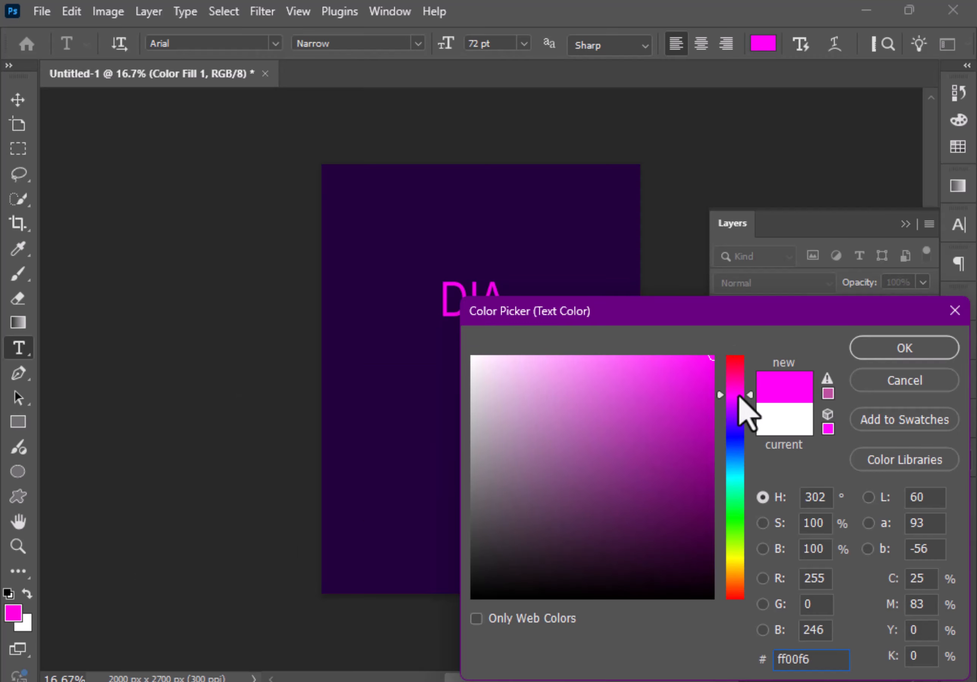
pyautogui.click(874, 354)
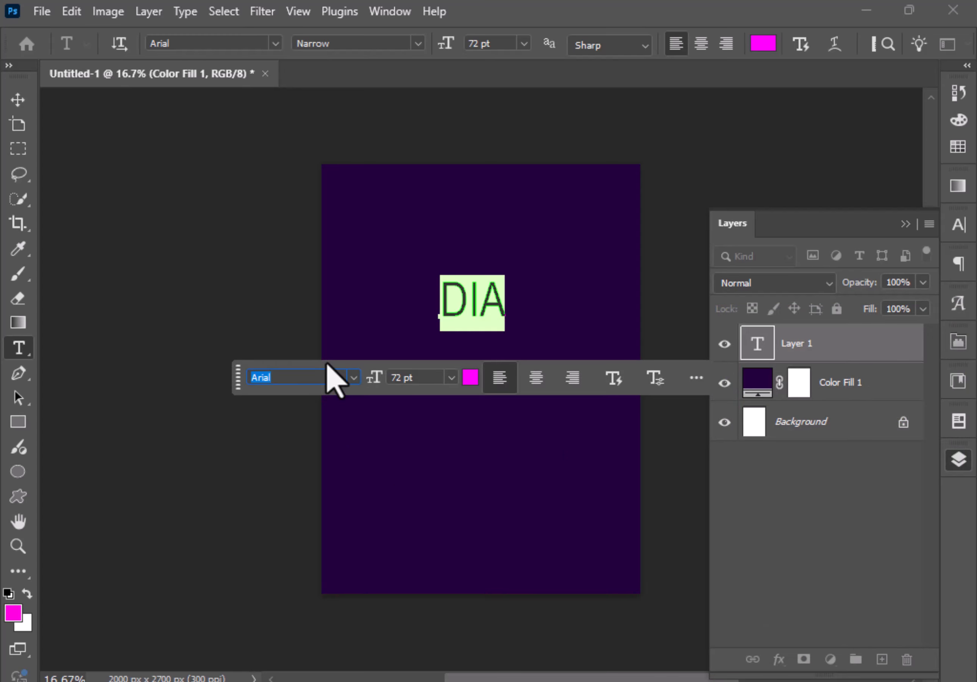
# Change the DIA text's font to Built Titling Light
pyautogui.click(327, 367)
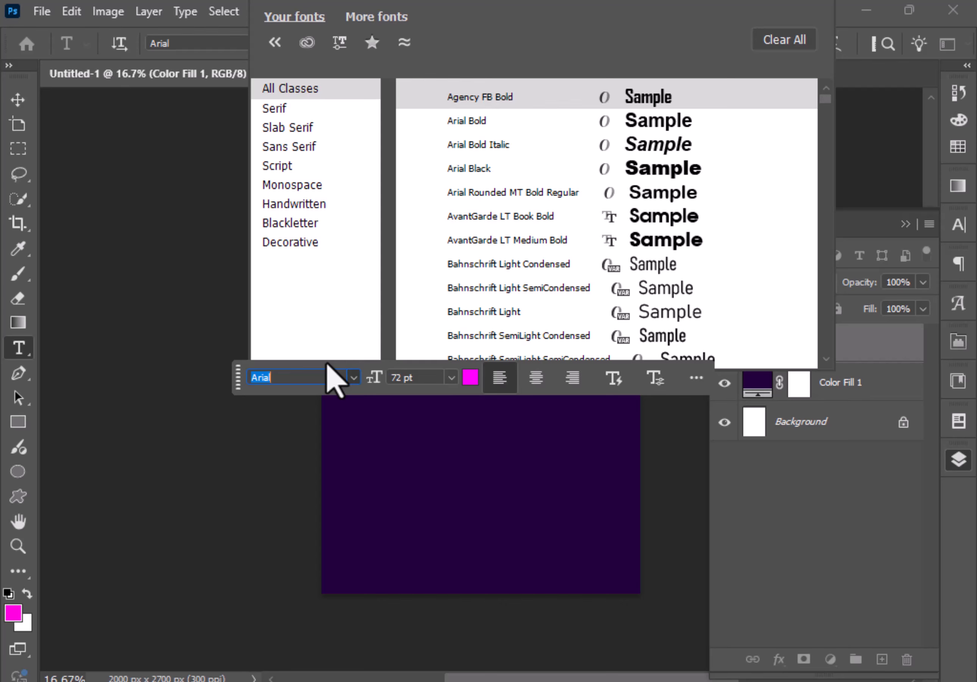
pyautogui.scroll(-1, 519, 316)
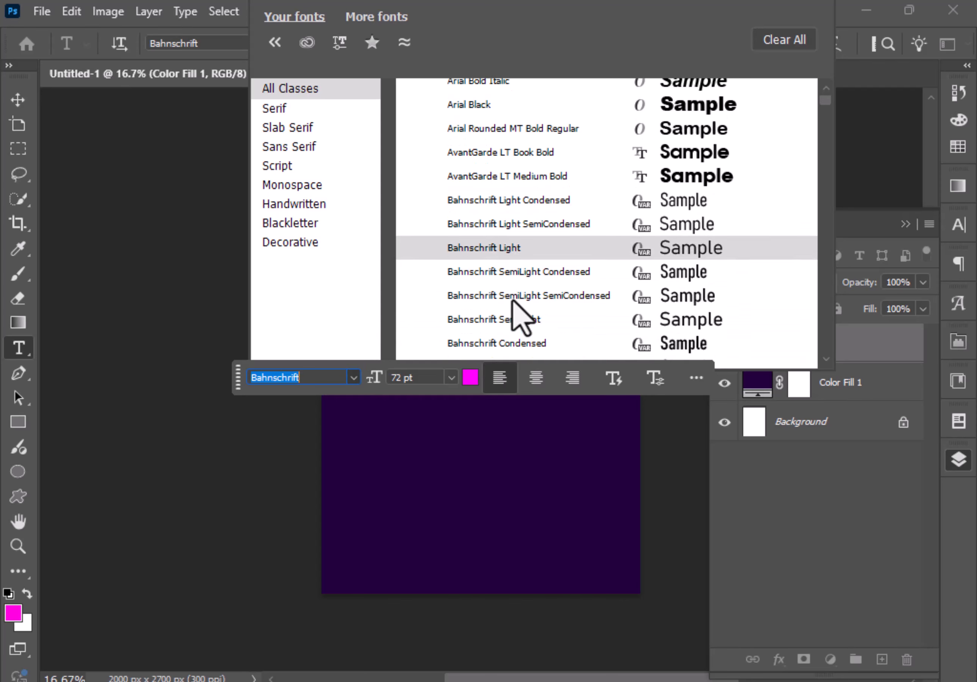
pyautogui.scroll(-10, 517, 301)
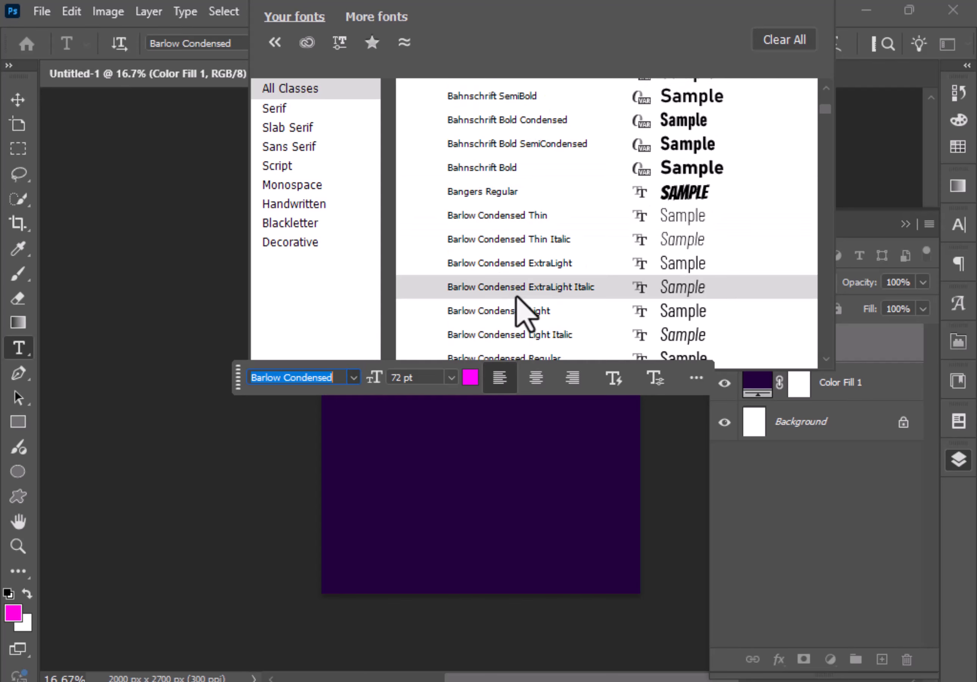
pyautogui.scroll(-4, 518, 294)
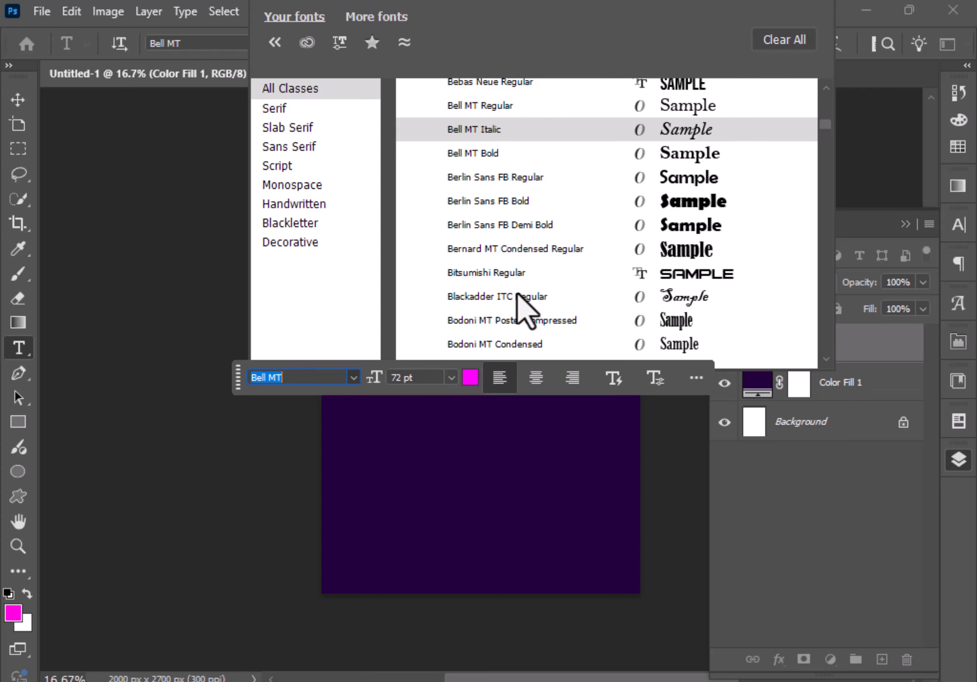
pyautogui.scroll(-1, 519, 299)
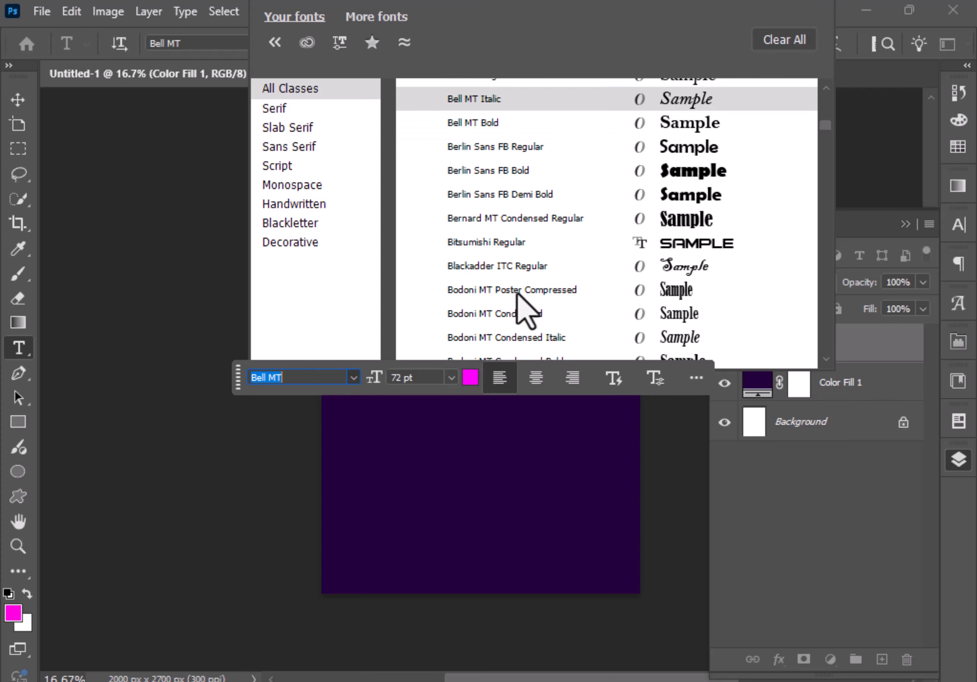
pyautogui.scroll(-20, 521, 303)
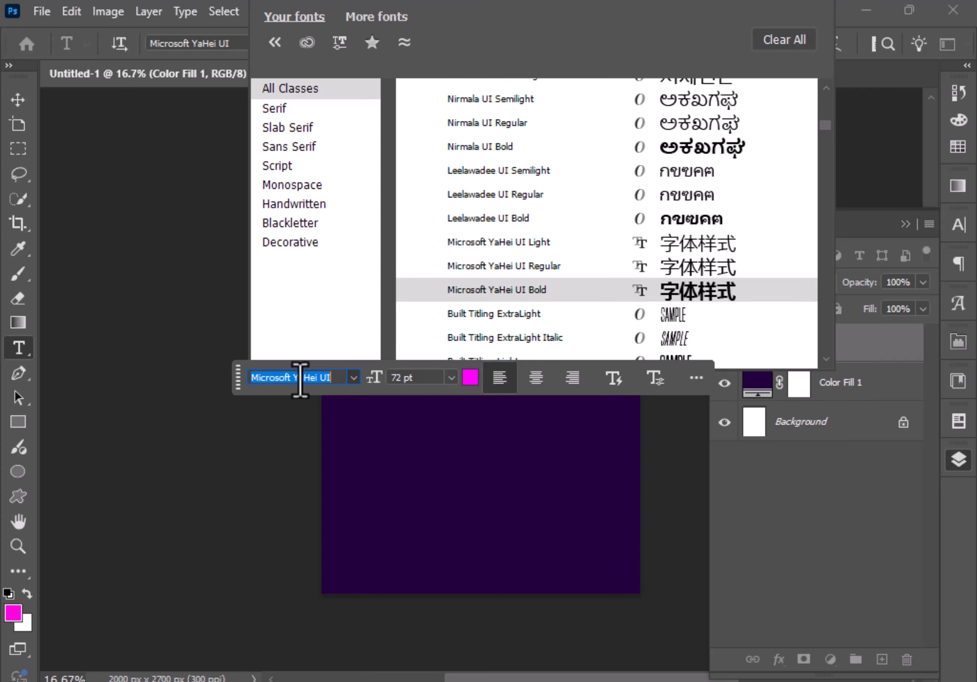
pyautogui.write('BU')
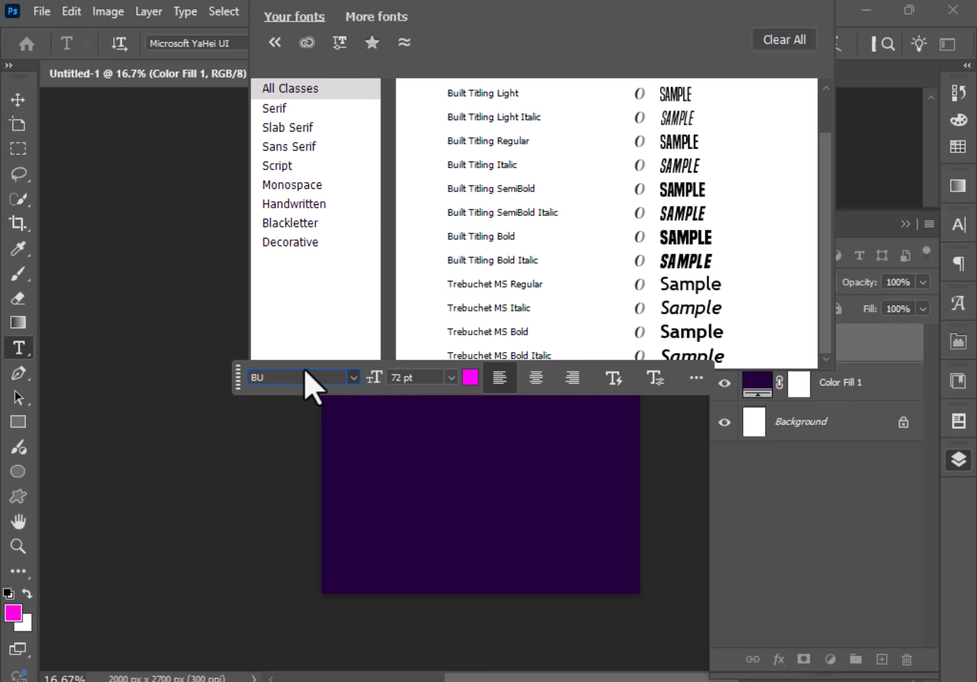
pyautogui.click(491, 94)
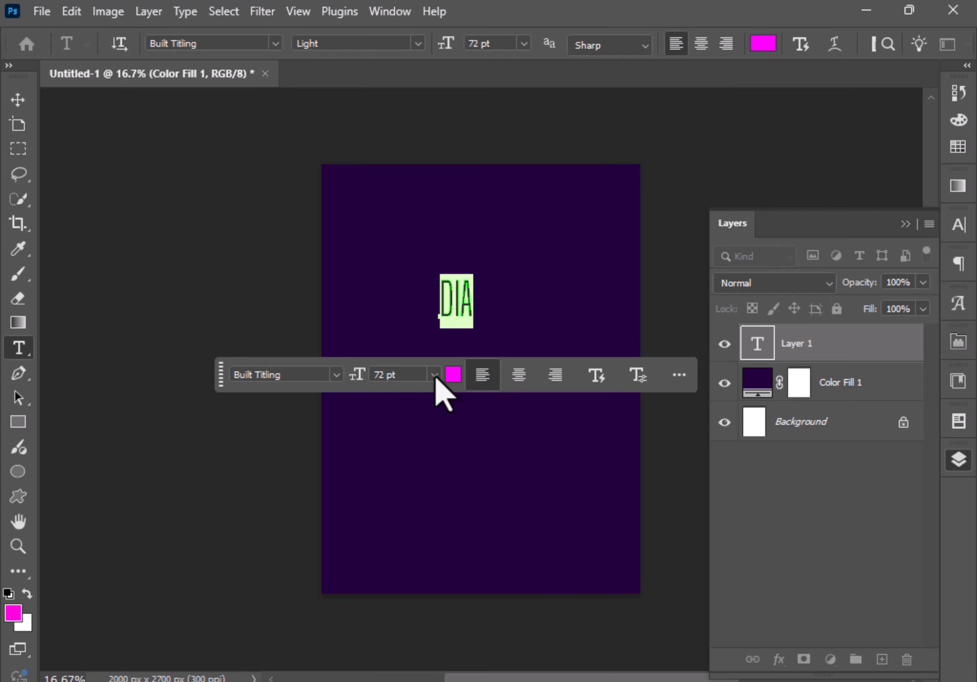
# Set the DIA text to 300 pt and change its font style to ExtraLight
pyautogui.click(435, 375)
pyautogui.click(399, 672)
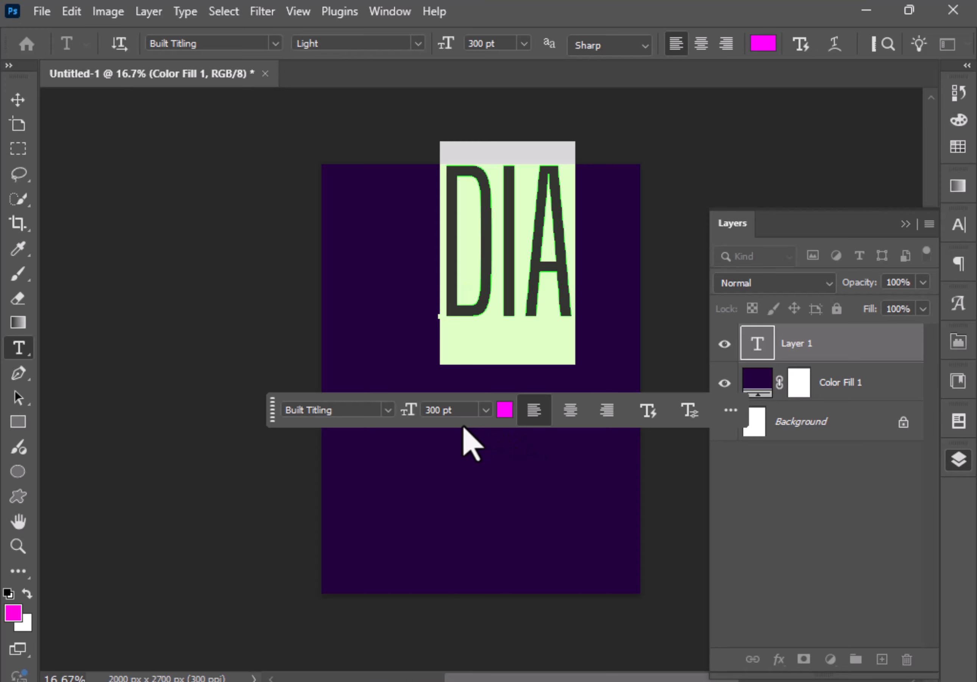
pyautogui.click(960, 227)
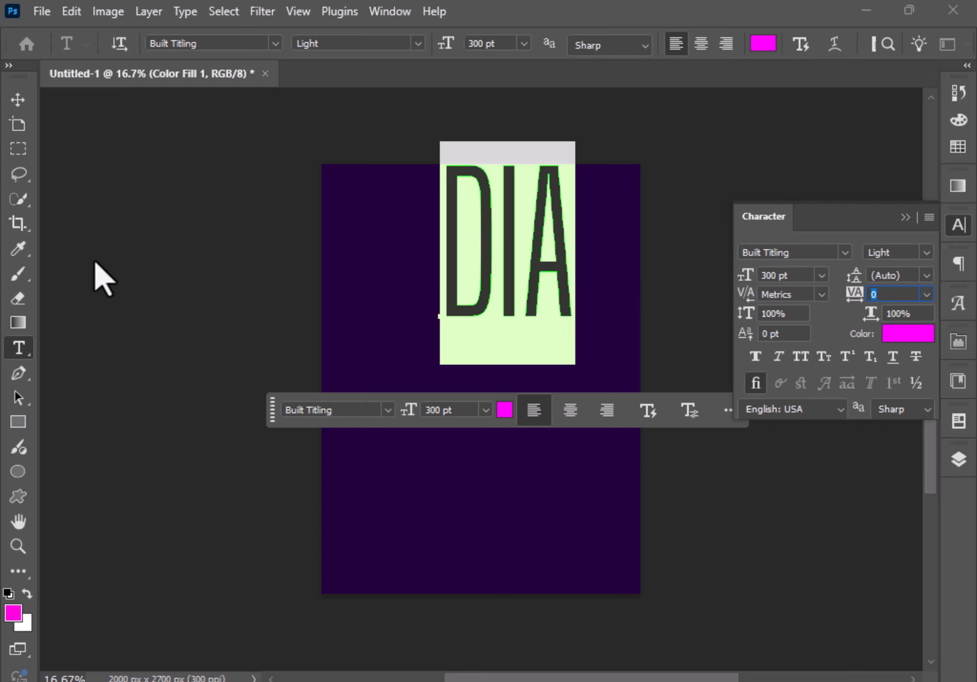
pyautogui.click(17, 103)
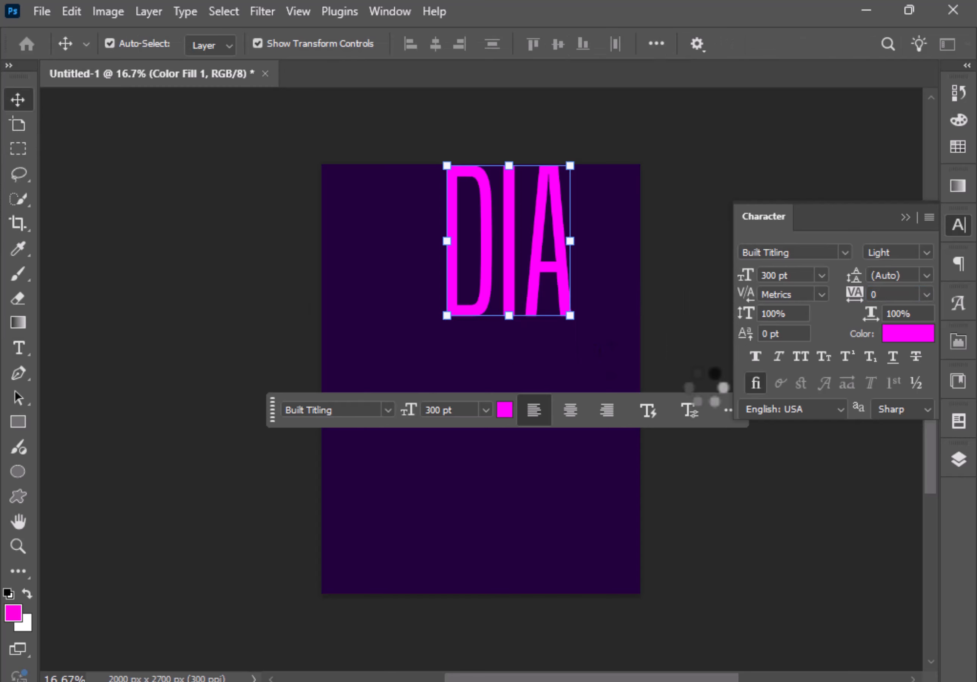
pyautogui.click(922, 253)
pyautogui.click(911, 276)
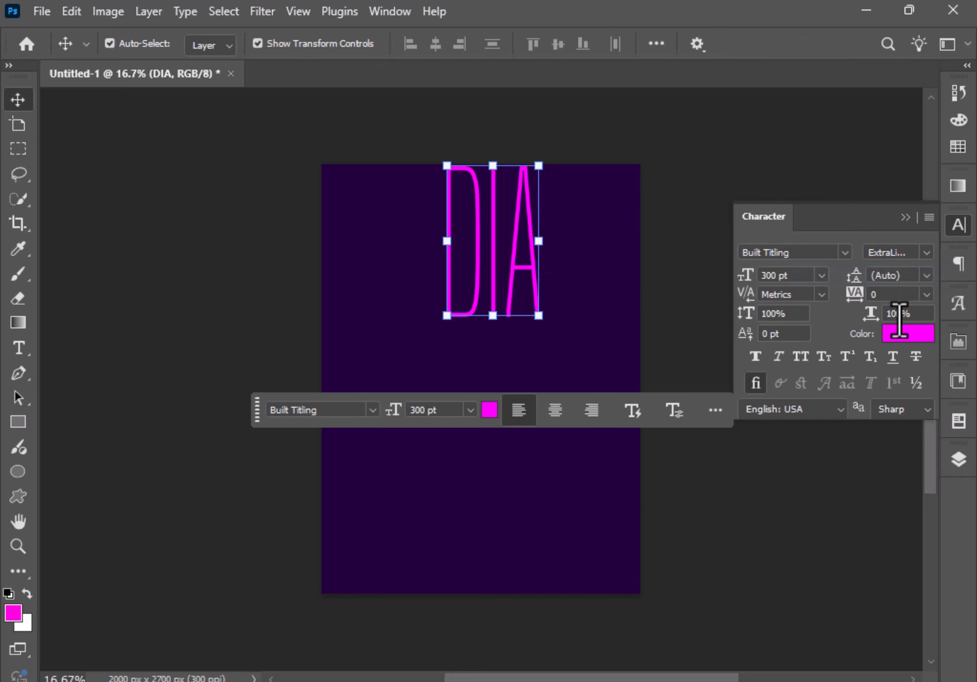
pyautogui.click(959, 226)
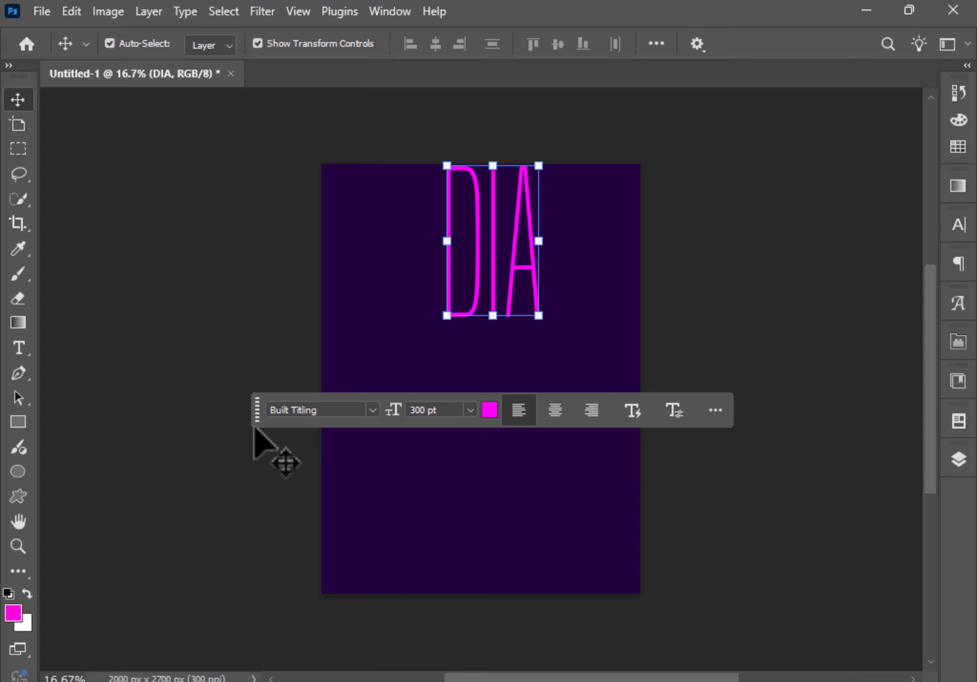
# Move the floating task bar below the artwork and shift the DIA text down so its baseline sits at mid-page
pyautogui.moveTo(257, 416); pyautogui.dragTo(280, 632)
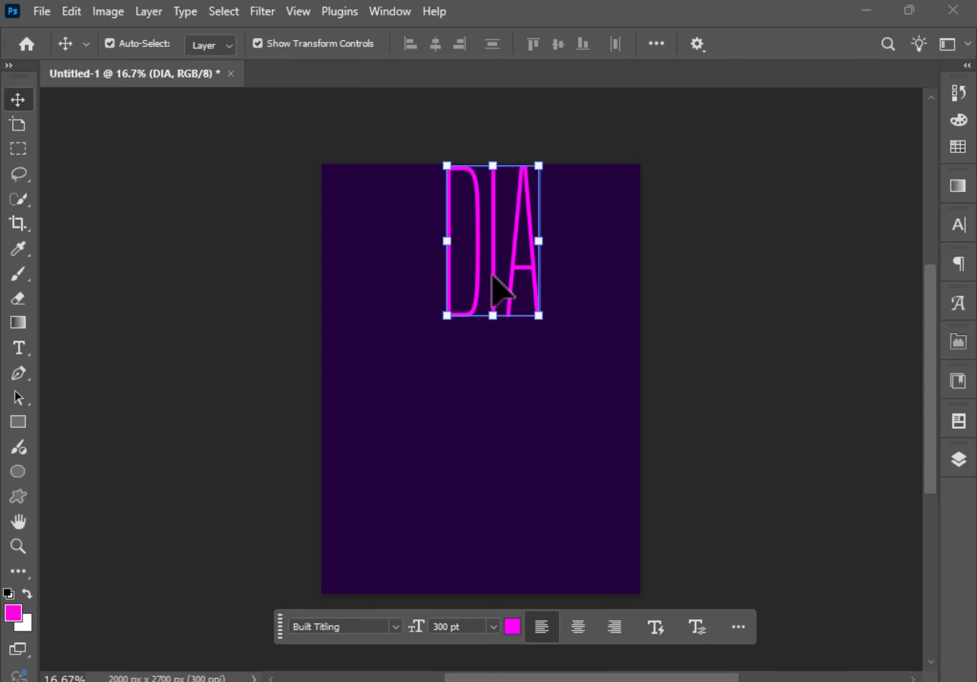
pyautogui.moveTo(493, 280); pyautogui.dragTo(486, 338)
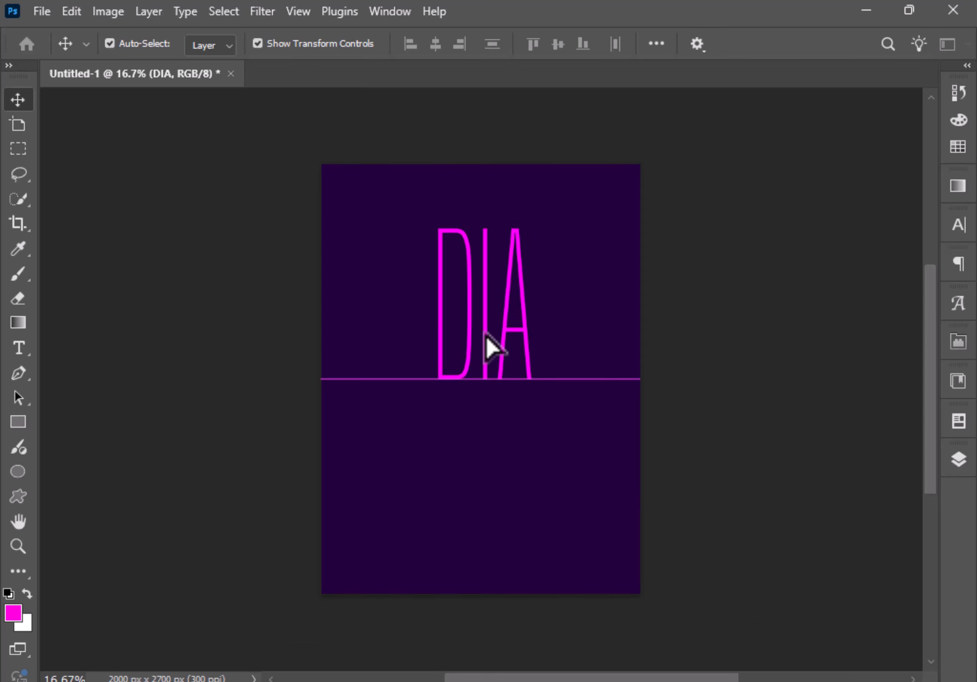
# Set the DIA layer's blend mode to Linear Dodge (Add)
pyautogui.click(961, 460)
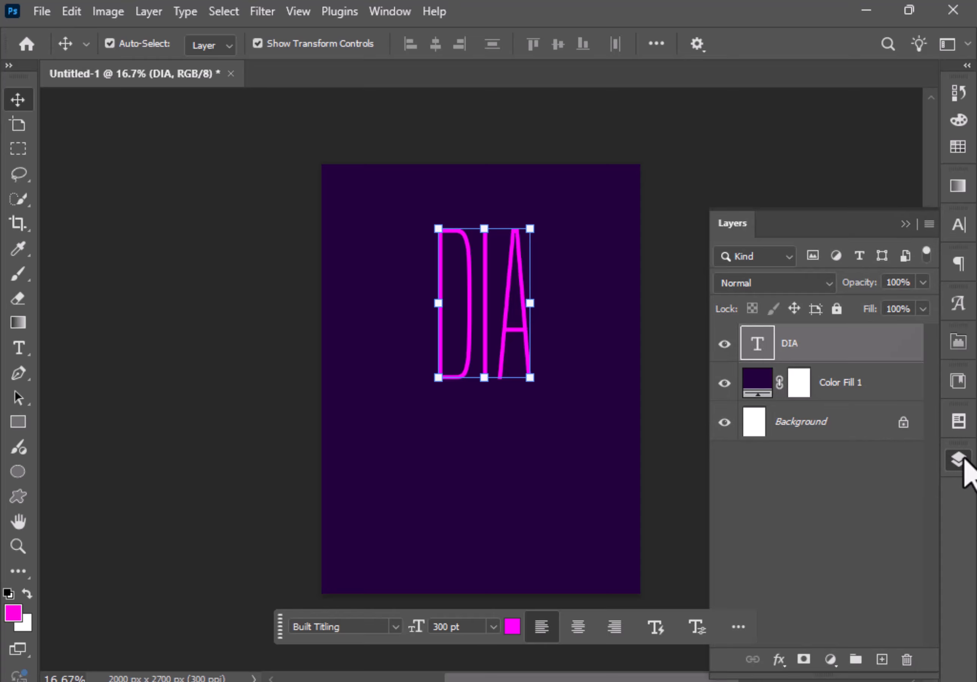
pyautogui.click(258, 13)
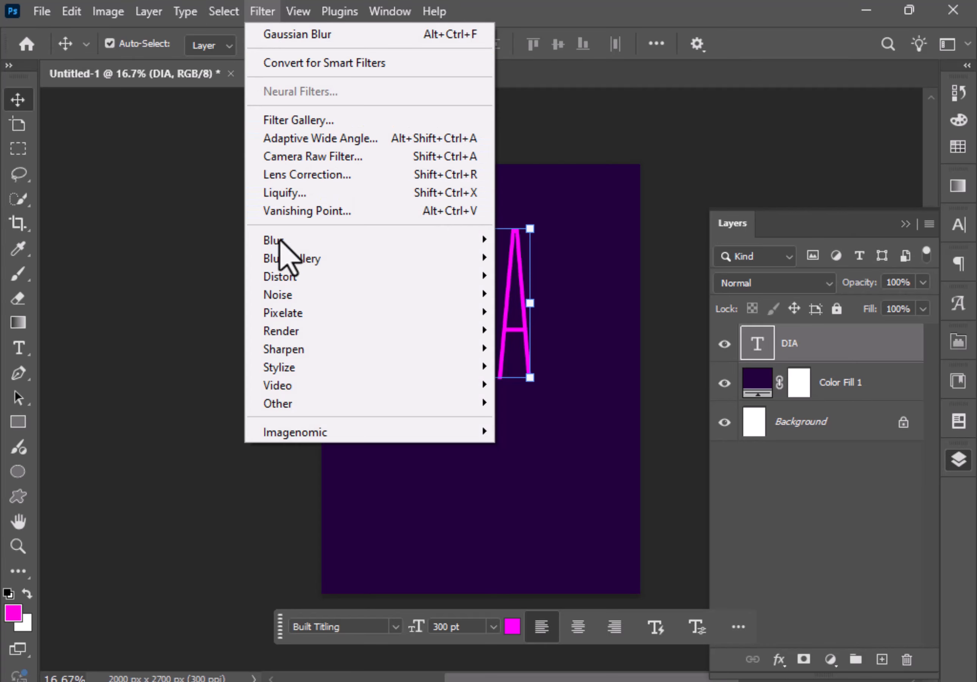
pyautogui.click(802, 352)
pyautogui.click(788, 285)
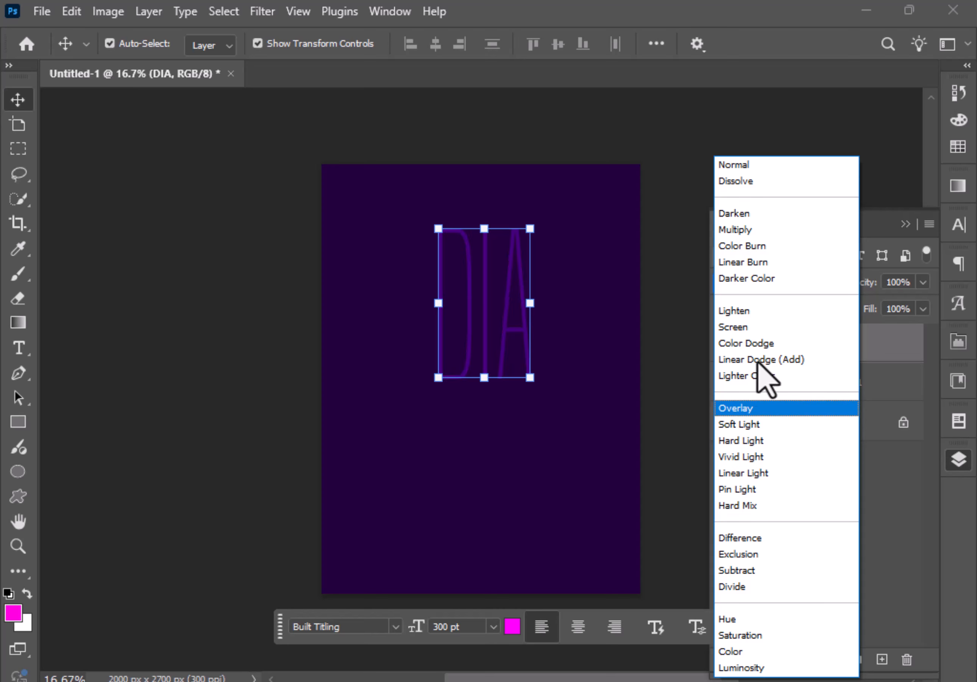
pyautogui.click(765, 375)
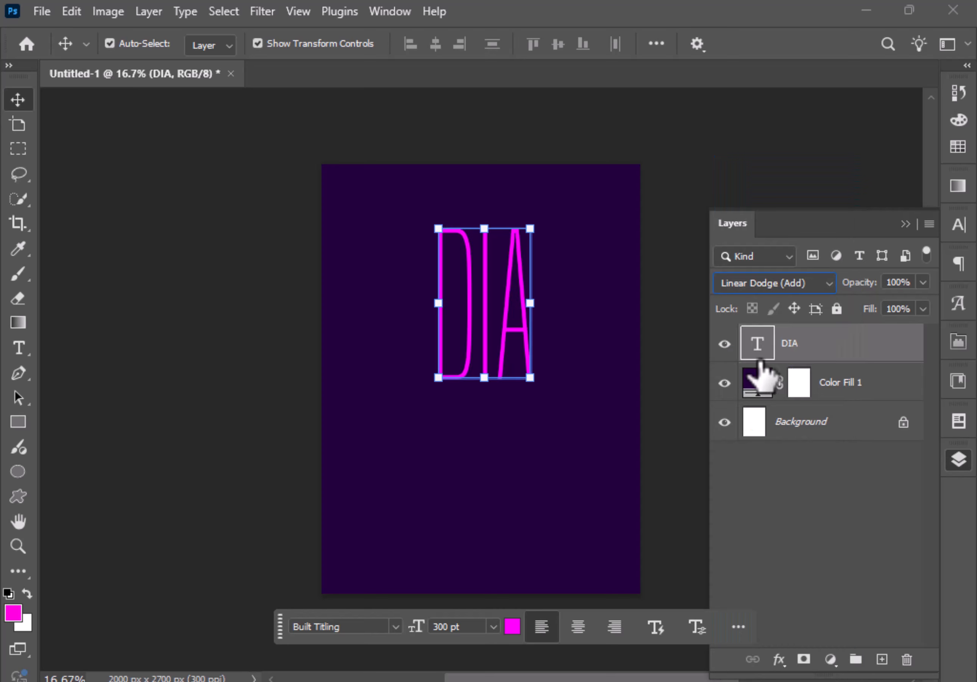
# Convert the DIA text to a smart object and apply a Gaussian Blur with a 5-pixel radius
pyautogui.click(258, 12)
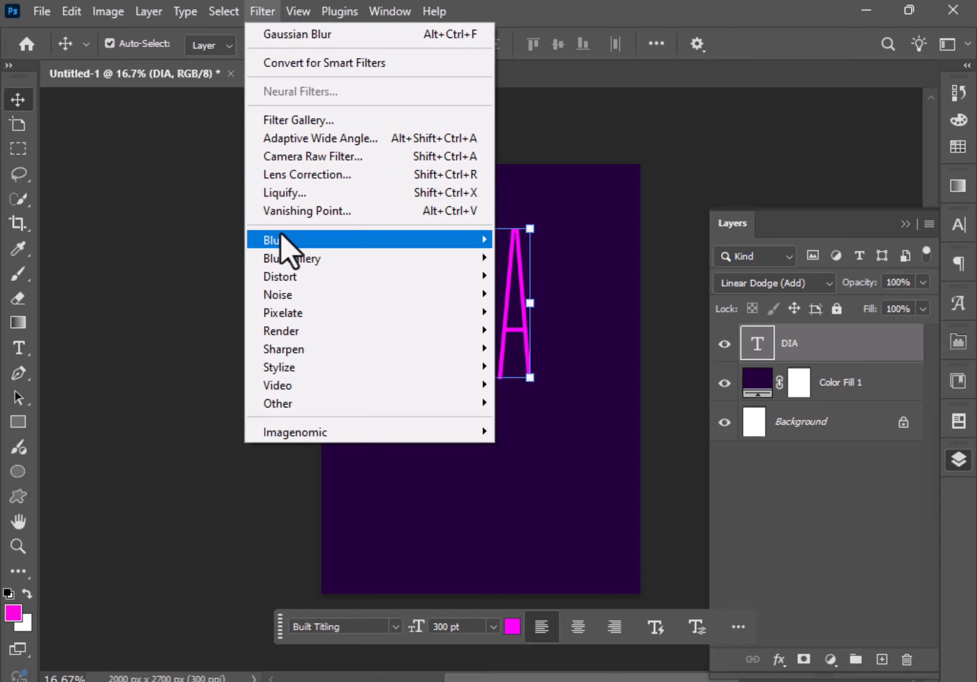
pyautogui.moveTo(284, 241)
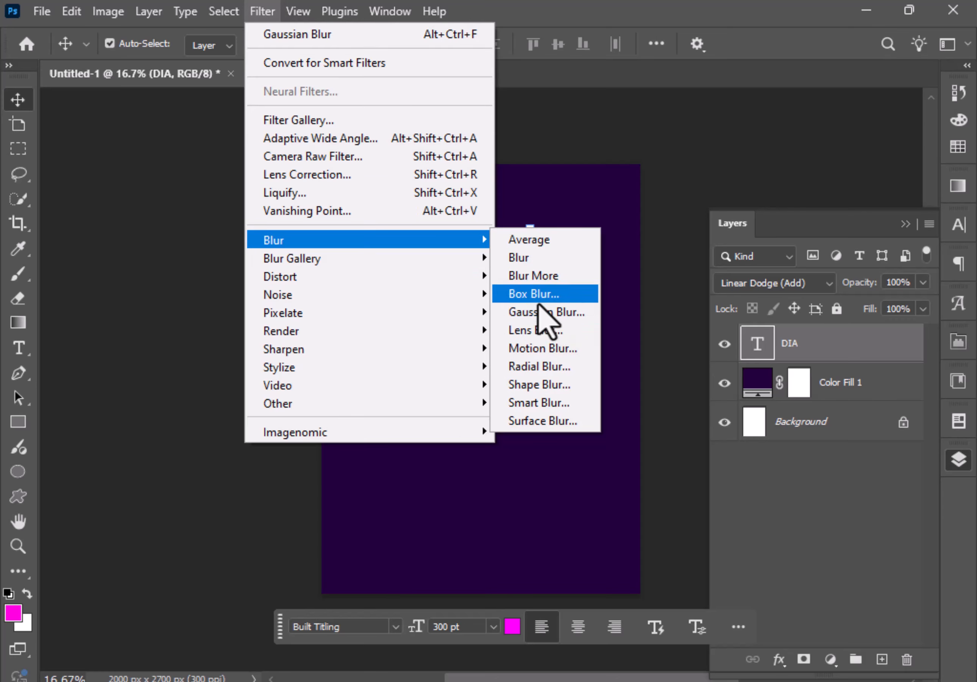
pyautogui.click(538, 294)
pyautogui.click(526, 275)
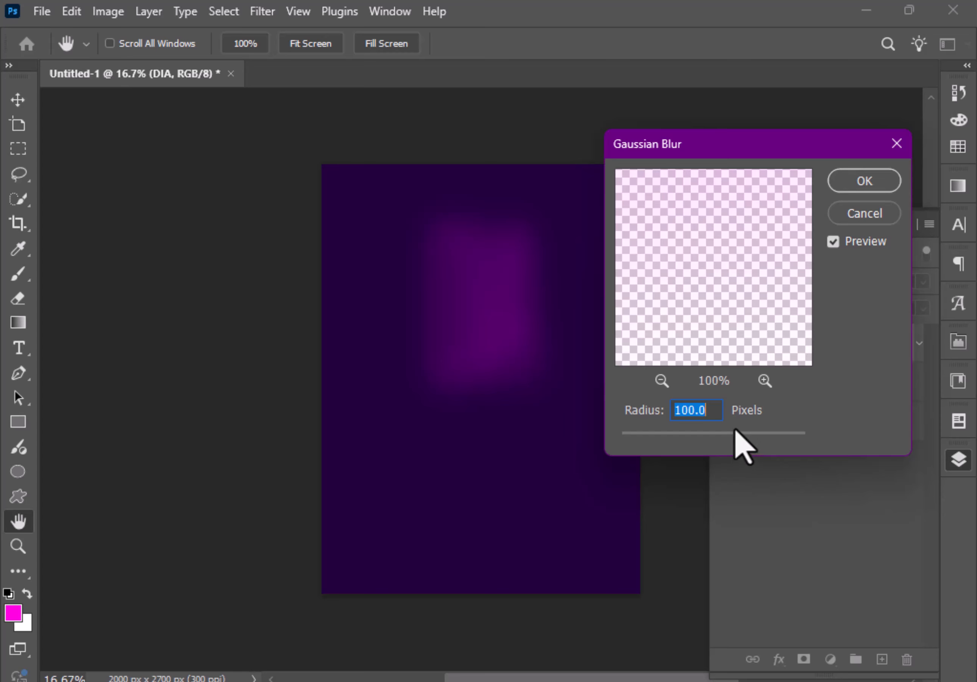
pyautogui.write('5')
pyautogui.click(852, 210)
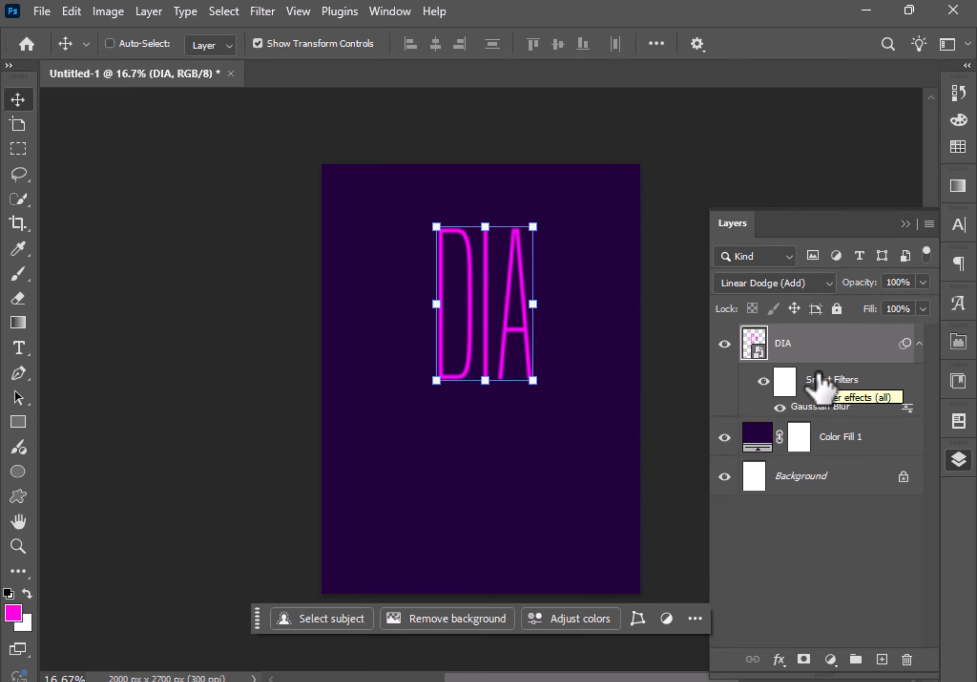
# Duplicate the DIA layer and set the copy's Gaussian Blur radius to 15 pixels
pyautogui.hotkey('ctrl', 'j')
pyautogui.doubleClick(813, 407)
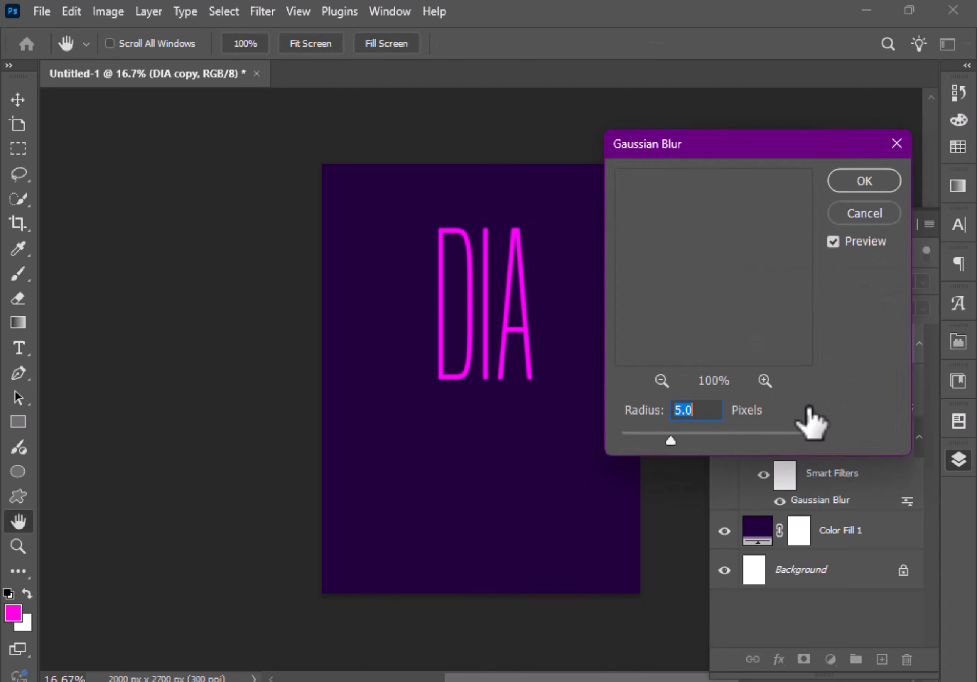
pyautogui.moveTo(670, 441); pyautogui.dragTo(703, 449)
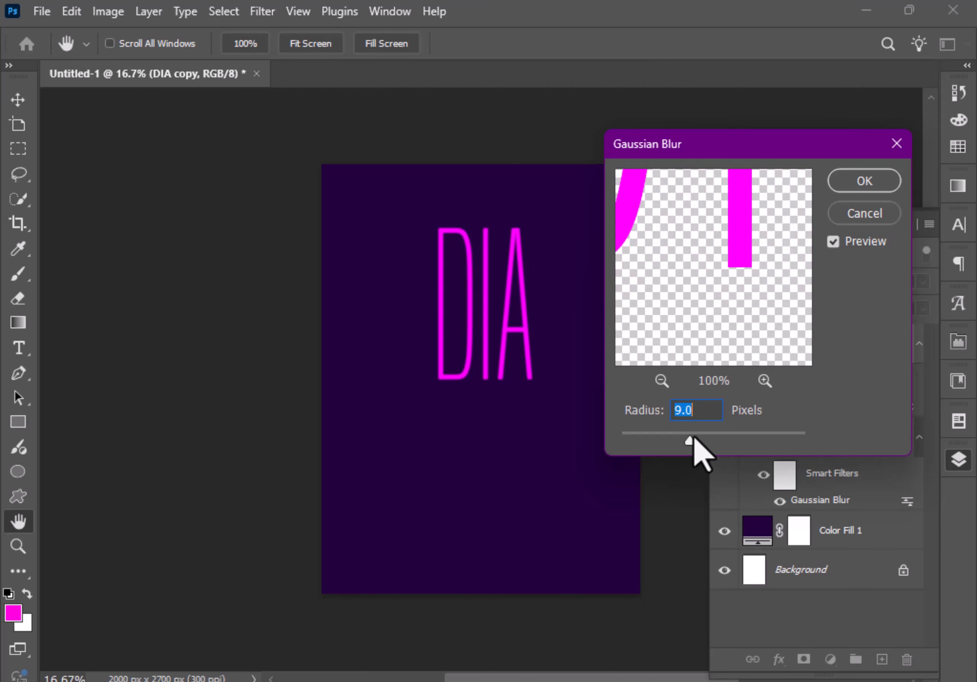
pyautogui.write('15')
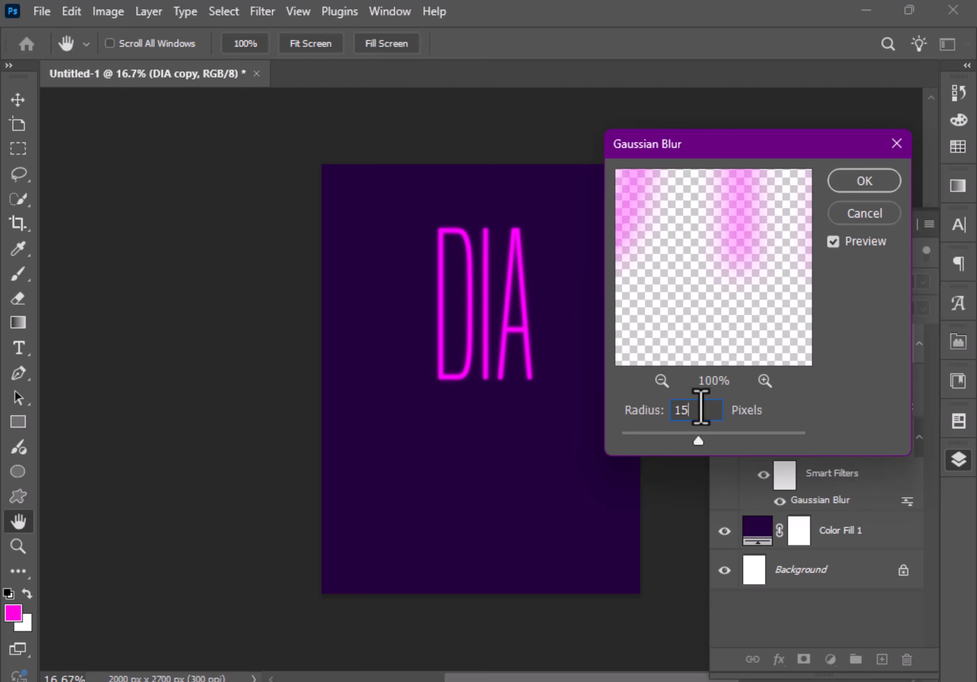
pyautogui.click(861, 190)
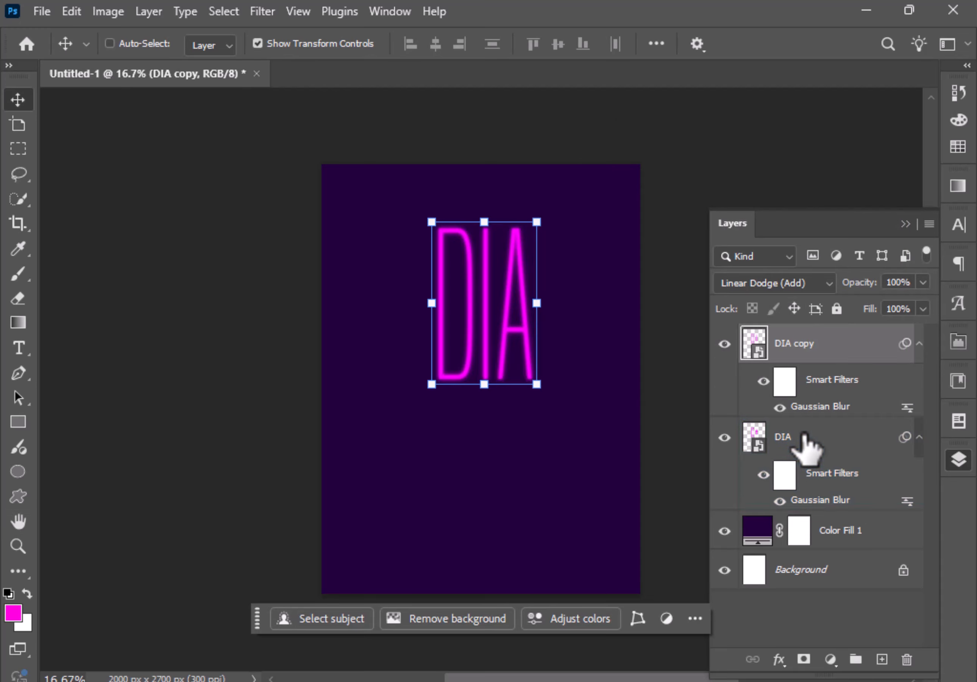
# Duplicate the topmost DIA copy and set the new layer's Gaussian Blur radius to 30 pixels
pyautogui.hotkey('ctrl', 'j')
pyautogui.doubleClick(812, 407)
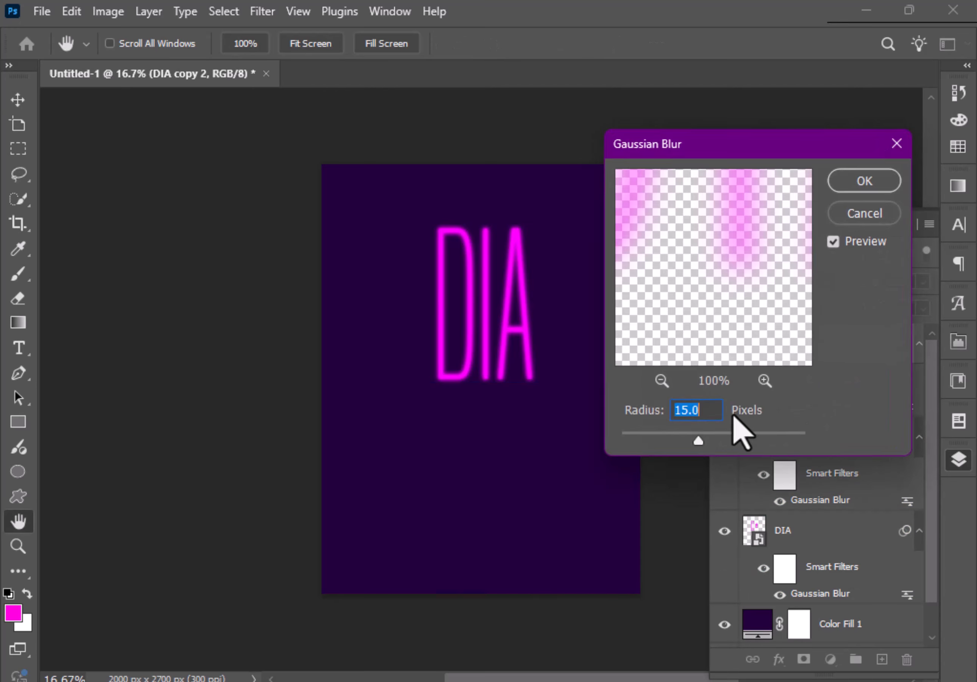
pyautogui.write('30')
pyautogui.click(856, 188)
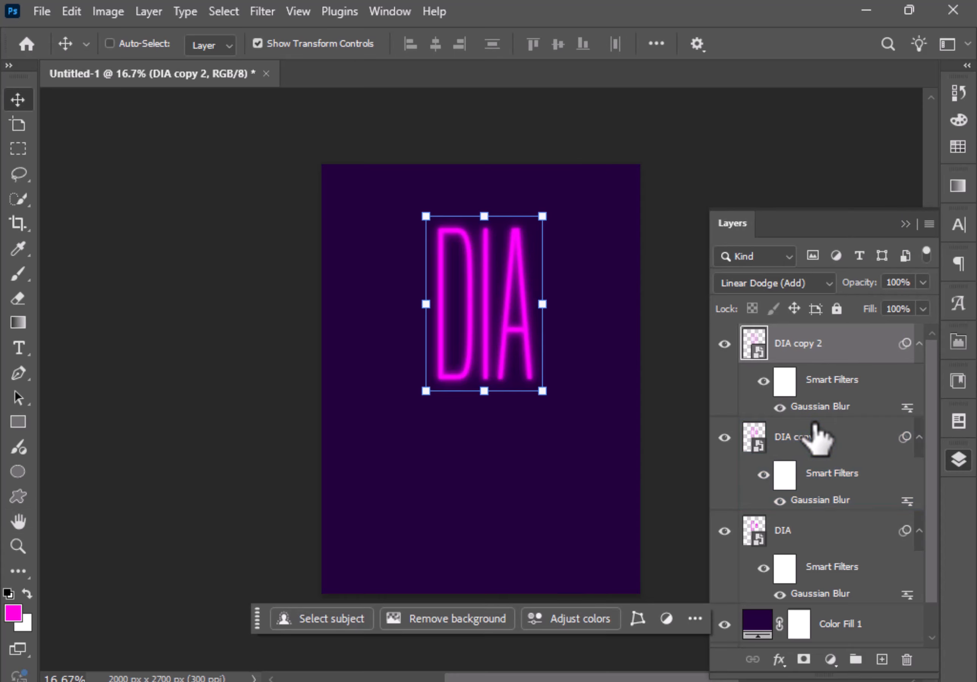
# Add another copy of the top DIA layer with its Gaussian Blur radius set to 50 pixels
pyautogui.hotkey('ctrl', 'j')
pyautogui.doubleClick(827, 408)
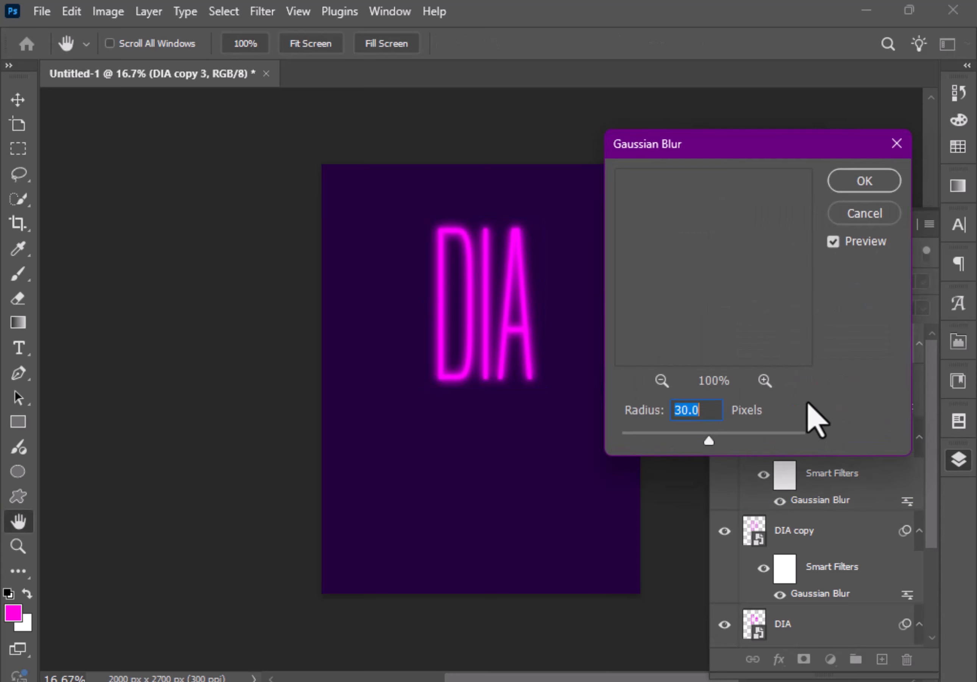
pyautogui.write('50')
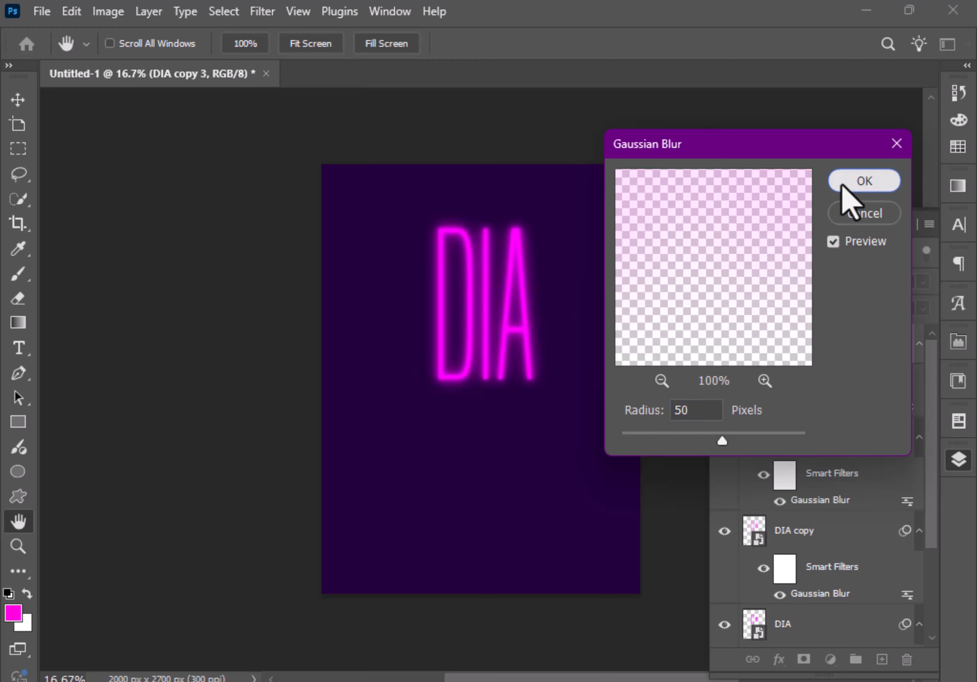
pyautogui.click(856, 183)
# Duplicate the 50-pixel-blur DIA copy and raise the new layer's Gaussian Blur radius to 70 pixels
pyautogui.hotkey('ctrl', 'j')
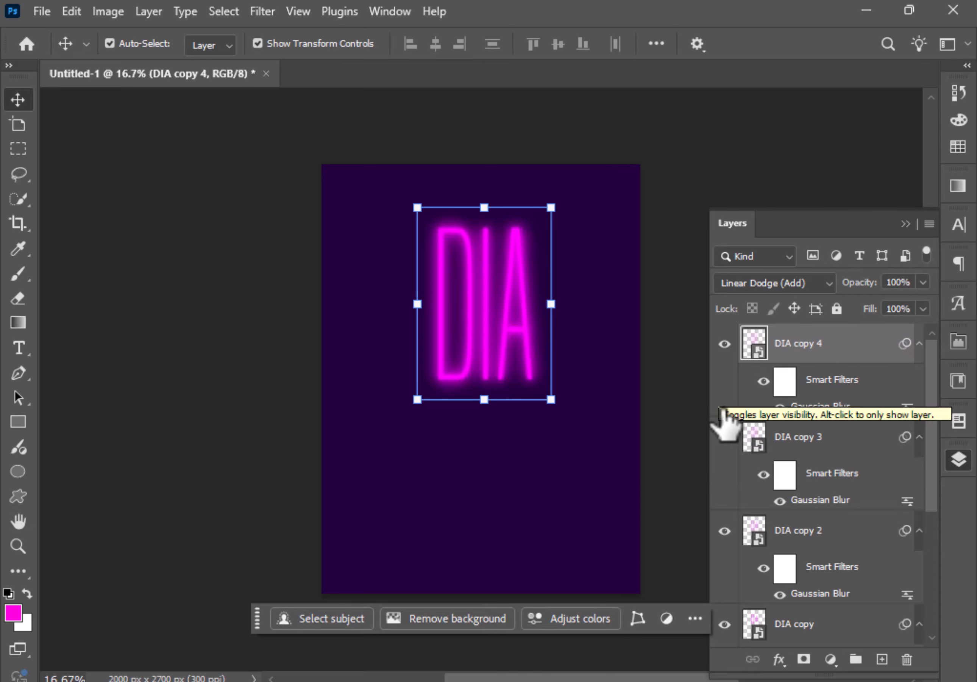
pyautogui.doubleClick(818, 408)
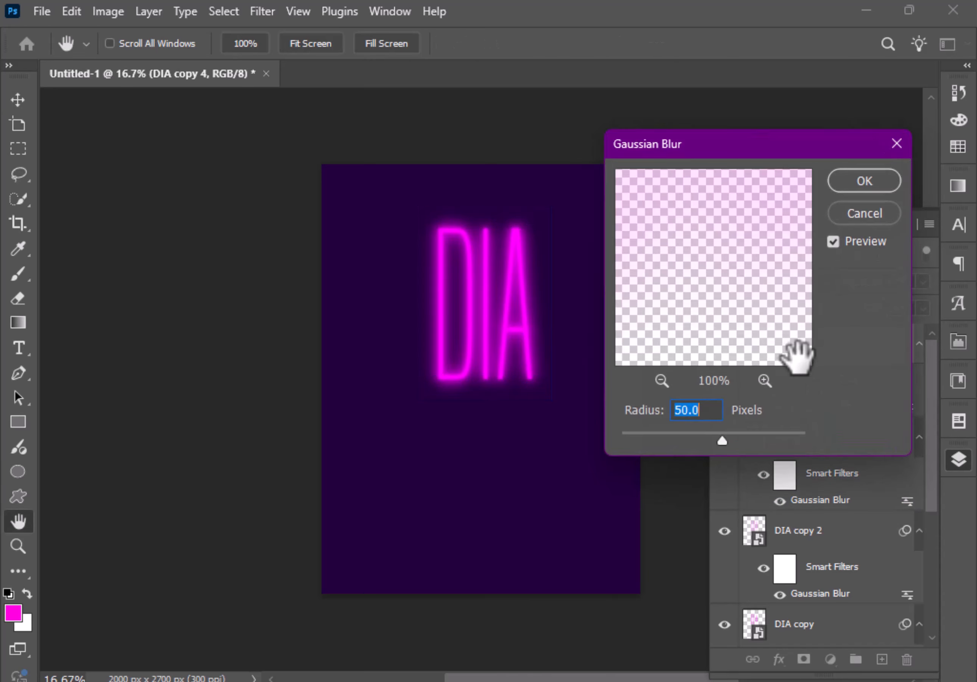
pyautogui.write('70')
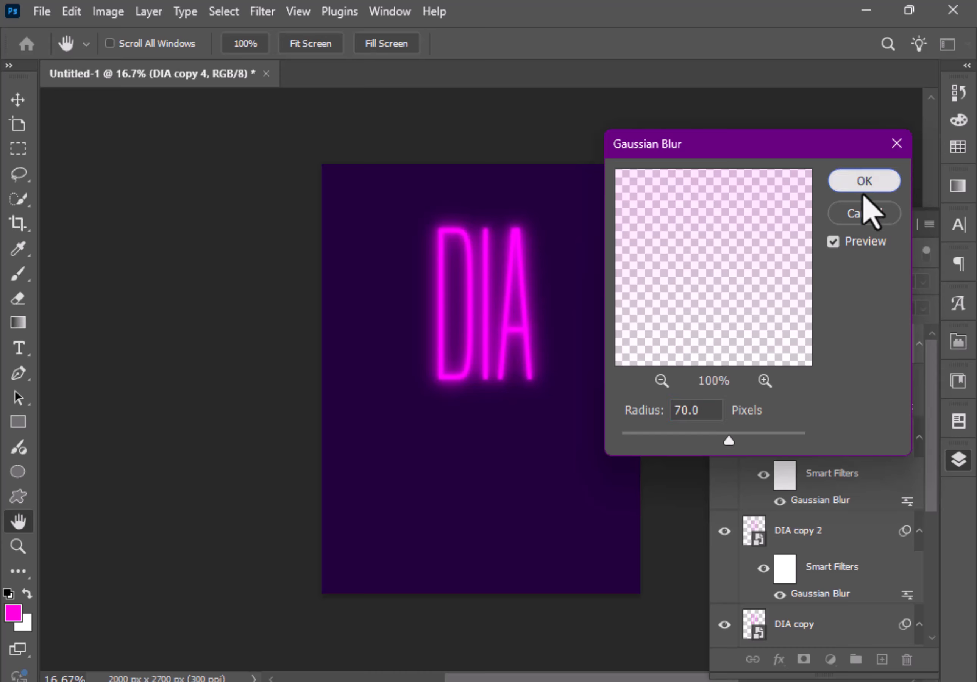
pyautogui.click(863, 187)
# Duplicate the 70-pixel-blur DIA copy and set the new layer's Gaussian Blur radius to 85 pixels
pyautogui.hotkey('ctrl', 'j')
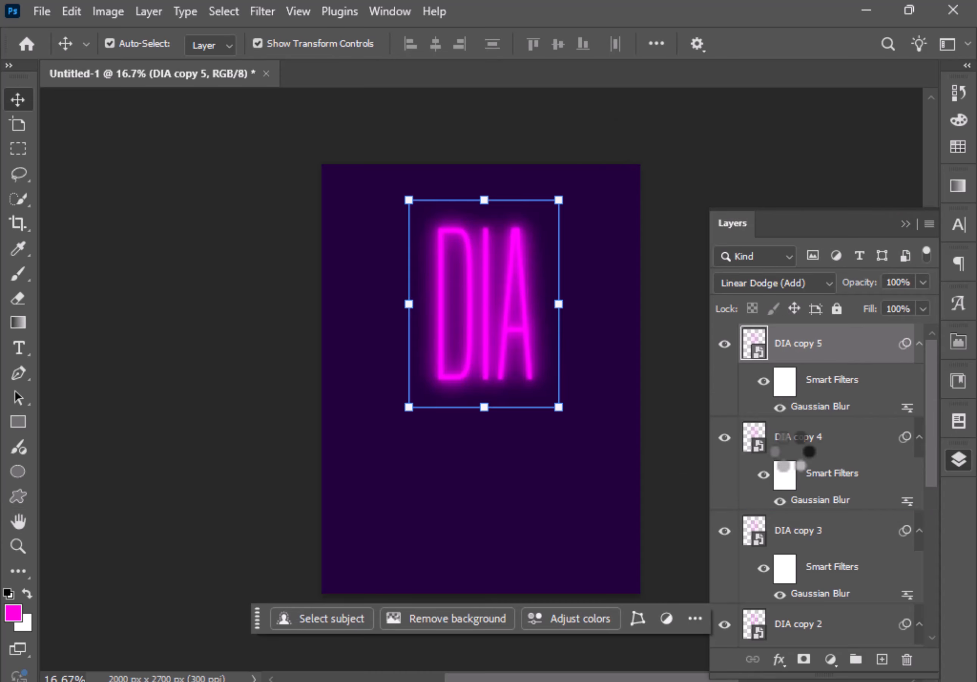
pyautogui.doubleClick(805, 407)
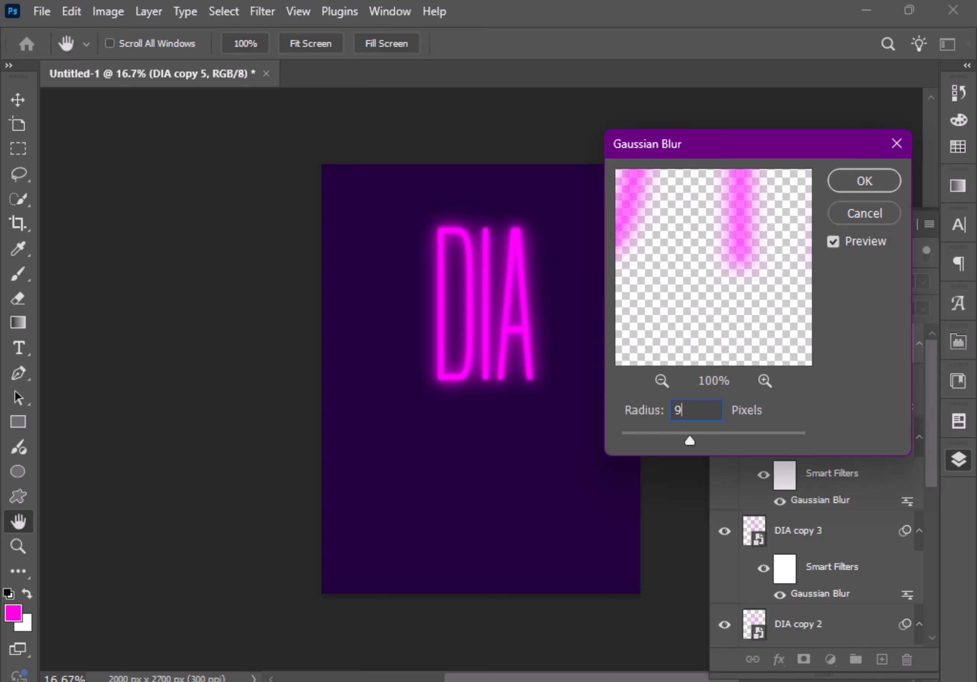
pyautogui.write('85')
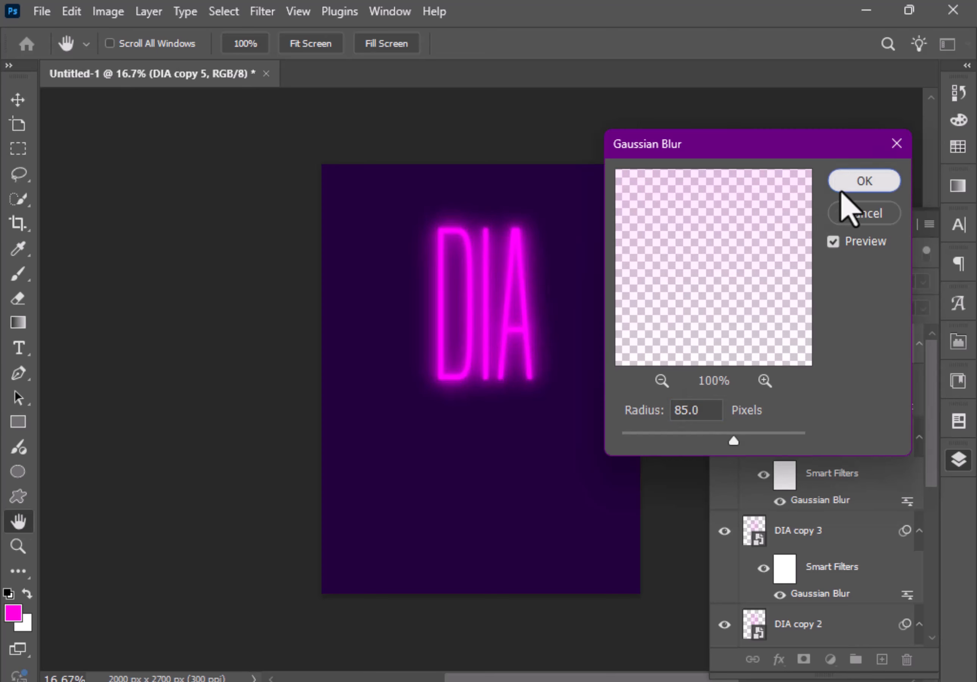
pyautogui.click(852, 184)
# Duplicate the 85-pixel-blur DIA copy and set the new layer's Gaussian Blur radius to 100 pixels
pyautogui.hotkey('ctrl', 'j')
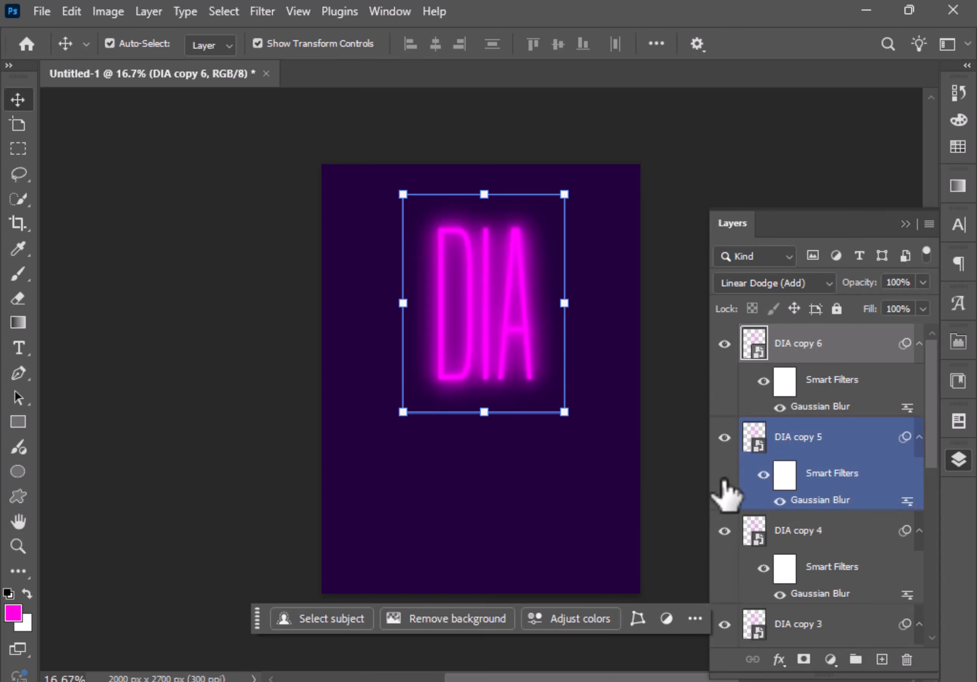
pyautogui.doubleClick(827, 407)
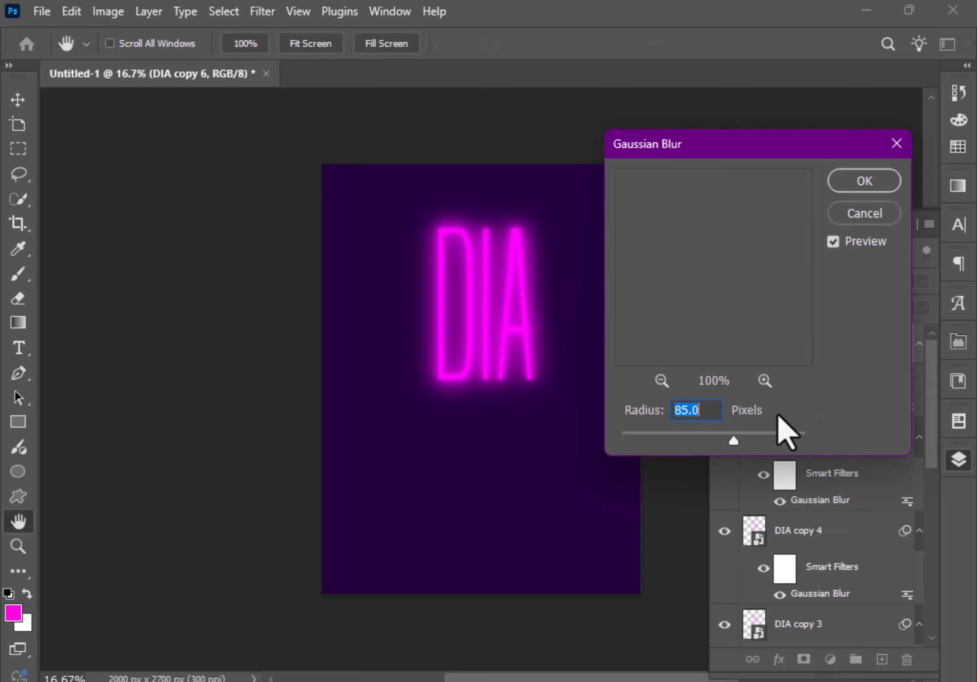
pyautogui.write('100')
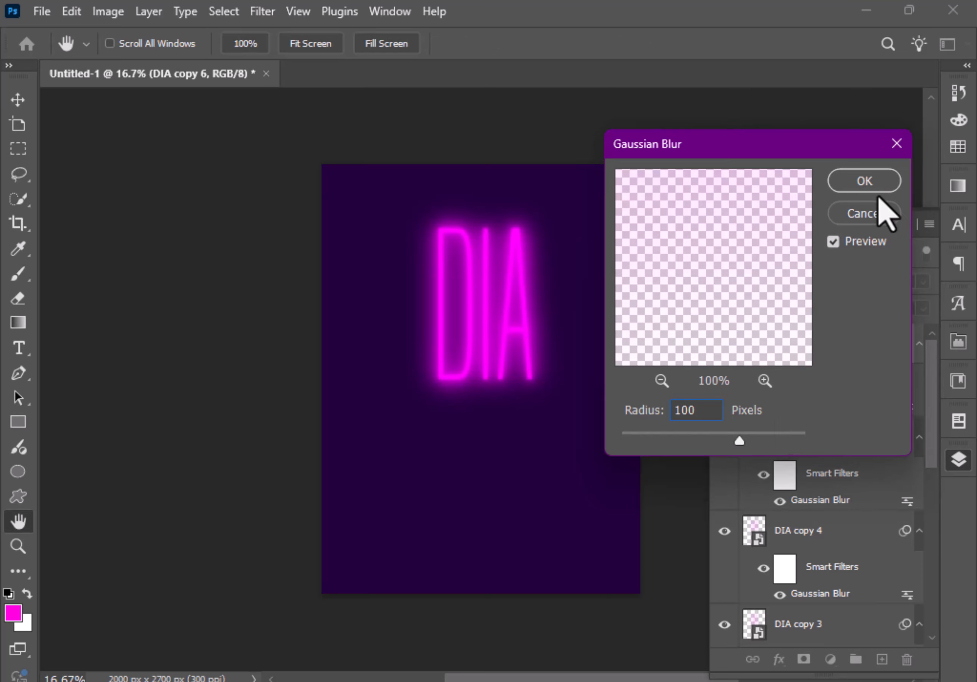
pyautogui.click(867, 184)
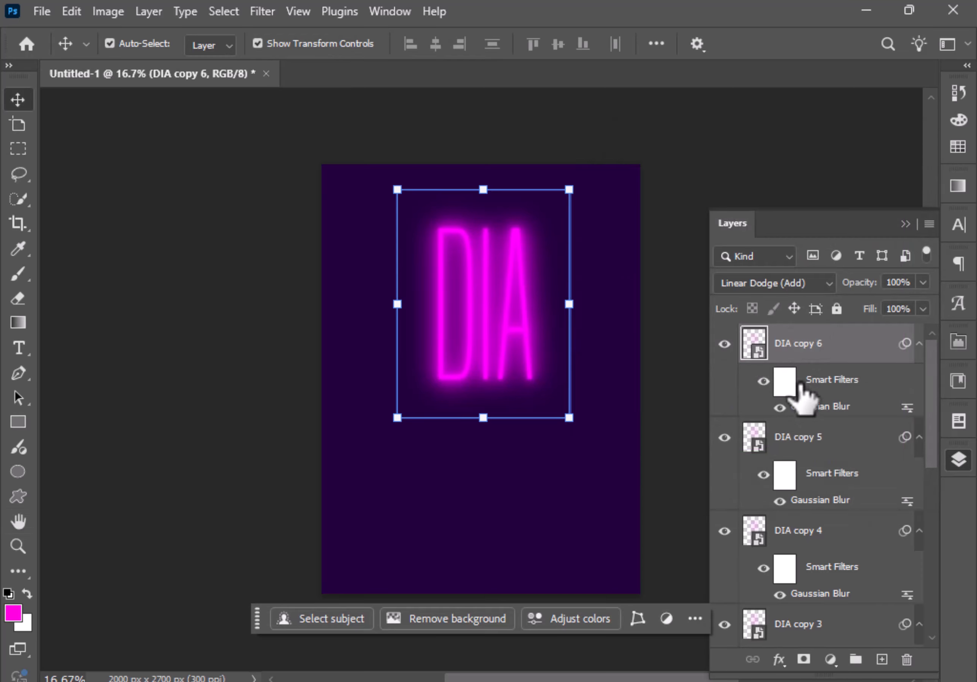
# Group the layers DIA copy through DIA copy 6, leaving the original DIA layer out, and collapse the layer list
pyautogui.keyDown('ctrl'); pyautogui.click(840, 437); pyautogui.keyUp('ctrl')
pyautogui.keyDown('ctrl'); pyautogui.click(831, 531); pyautogui.keyUp('ctrl')
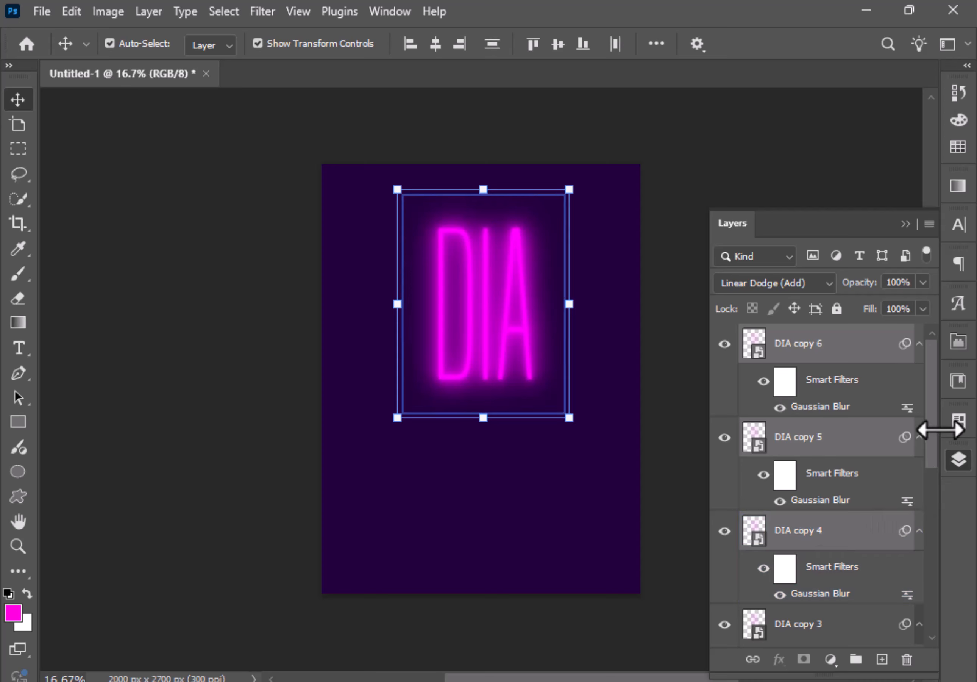
pyautogui.moveTo(933, 408); pyautogui.dragTo(945, 542)
pyautogui.keyDown('ctrl'); pyautogui.click(878, 478); pyautogui.keyUp('ctrl')
pyautogui.keyDown('ctrl'); pyautogui.click(817, 559); pyautogui.keyUp('ctrl')
pyautogui.keyDown('ctrl'); pyautogui.click(774, 531); pyautogui.keyUp('ctrl')
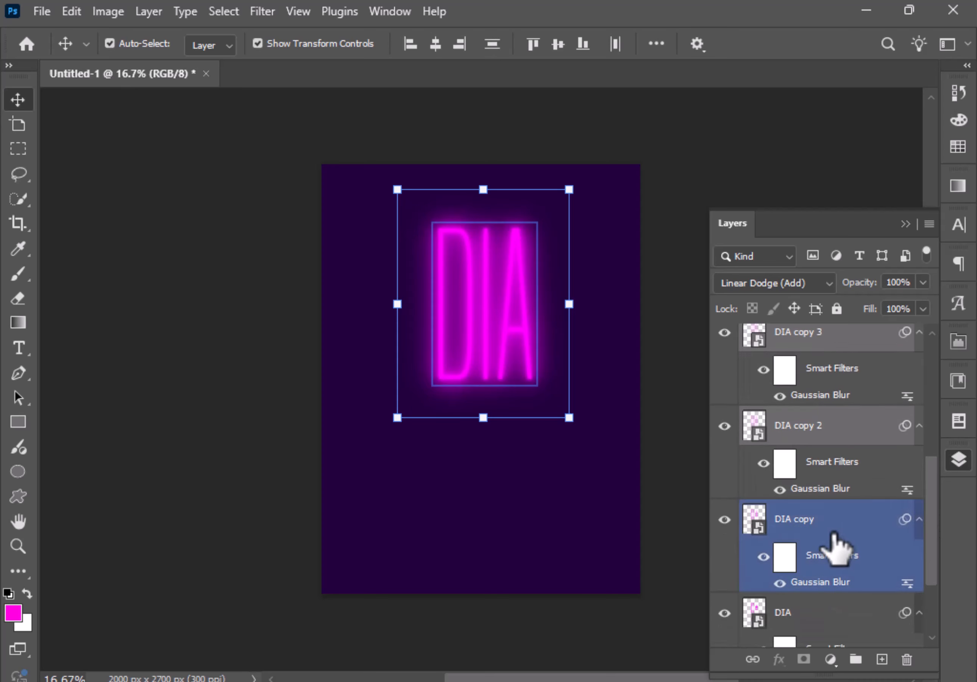
pyautogui.hotkey('ctrl', 'g')
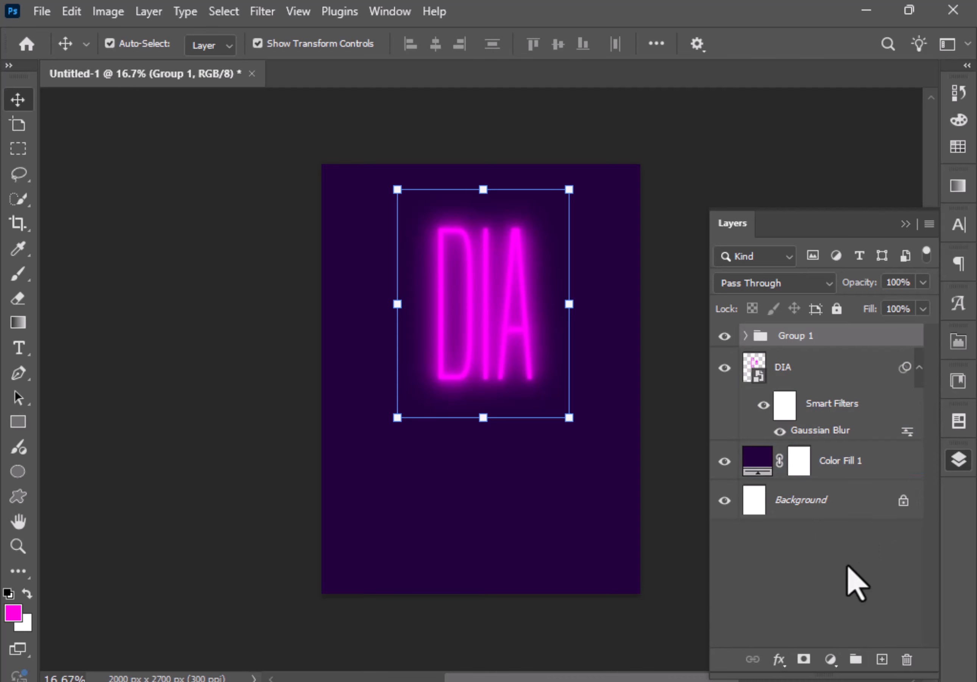
pyautogui.click(966, 465)
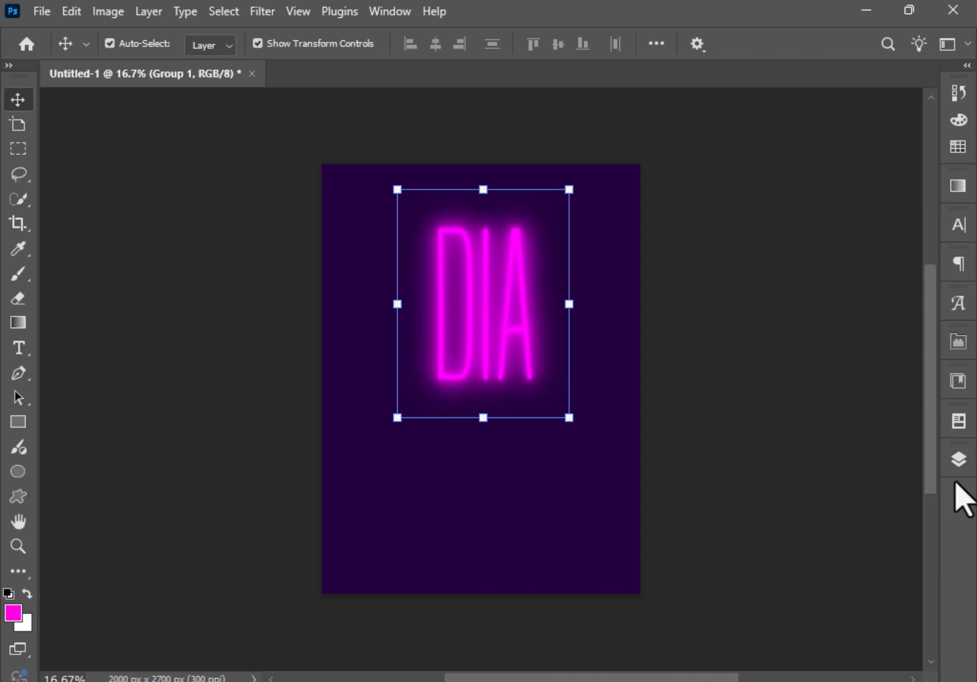
# Place GIRL.png from the Desktop folder in File Explorer into the Photoshop poster and commit the placement
pyautogui.press('super+e')
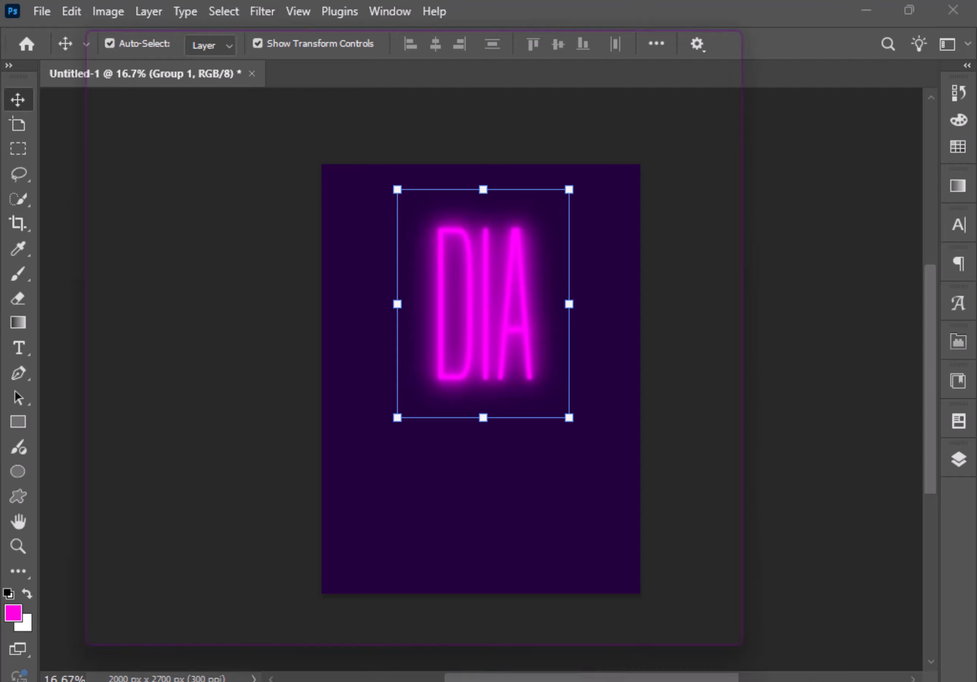
pyautogui.click(121, 341)
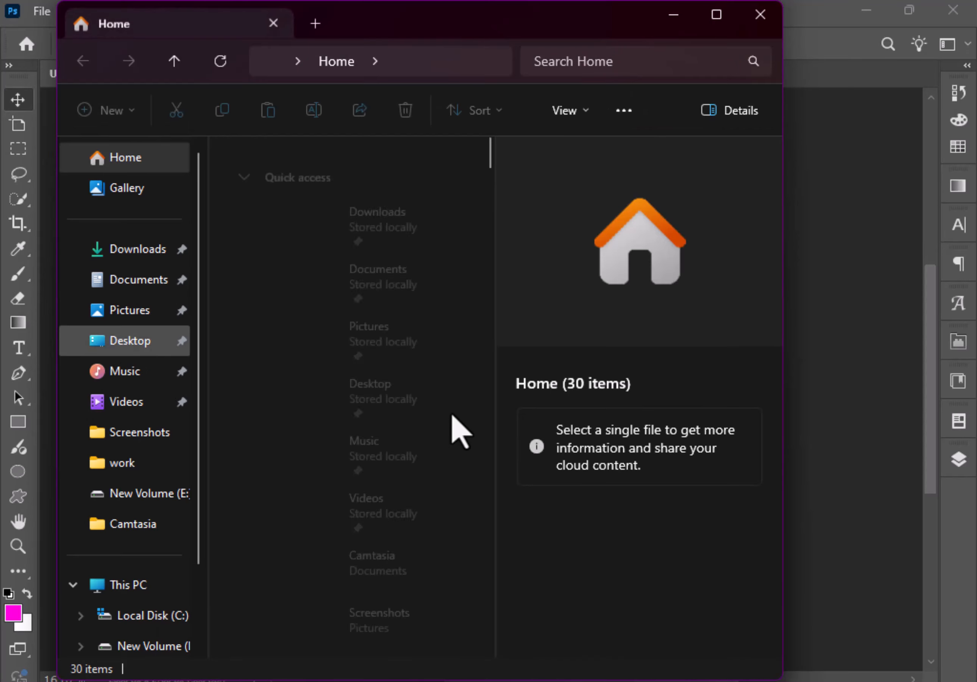
pyautogui.scroll(-5, 458, 469)
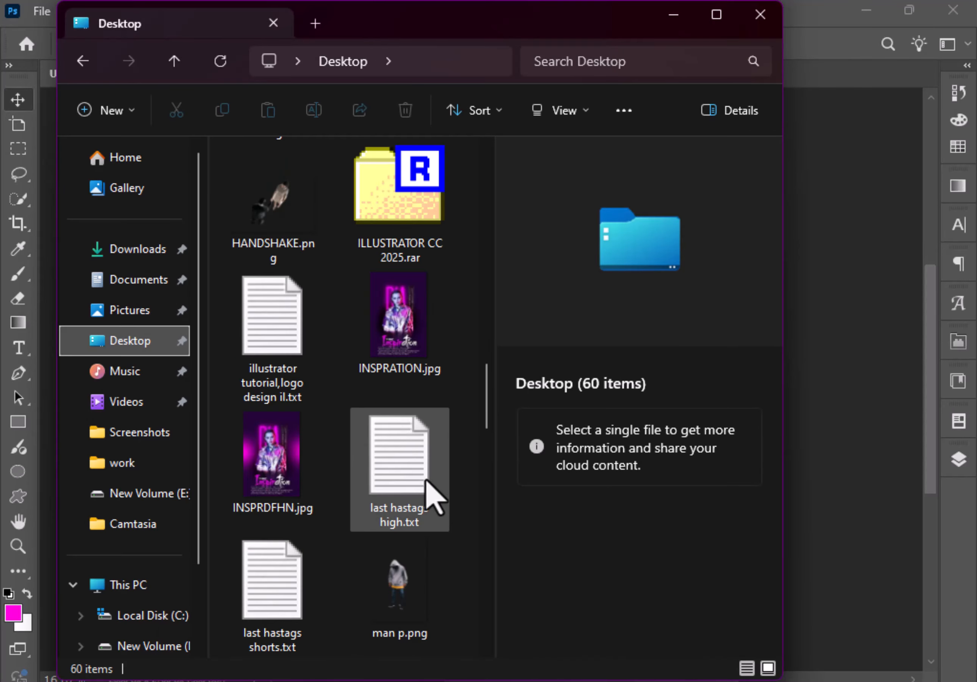
pyautogui.scroll(-5, 456, 552)
pyautogui.scroll(8, 456, 551)
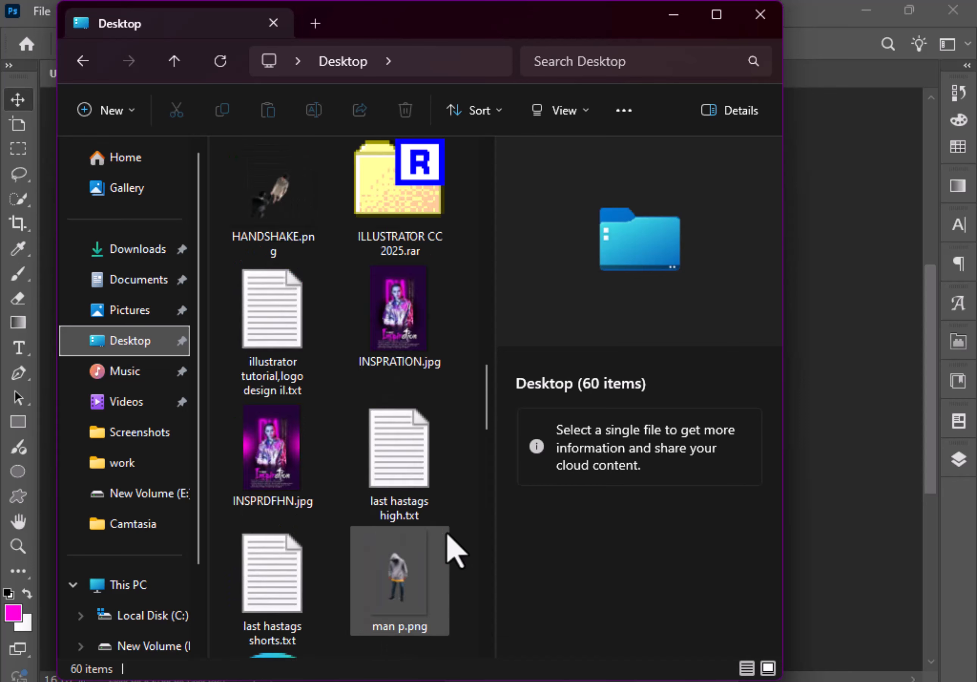
pyautogui.click(273, 224)
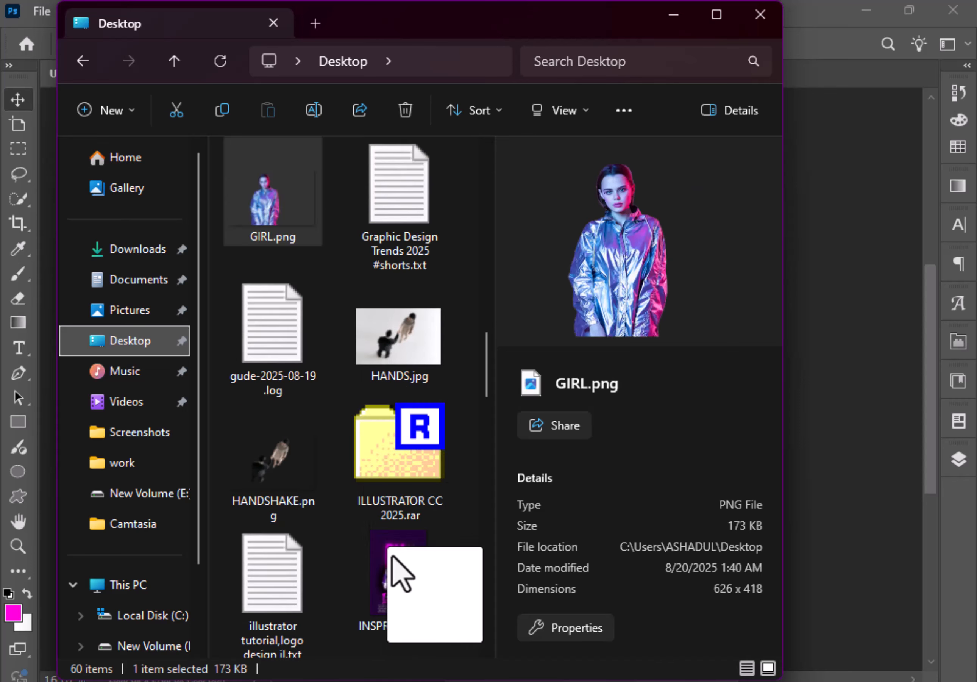
pyautogui.moveTo(487, 669); pyautogui.dragTo(511, 488)
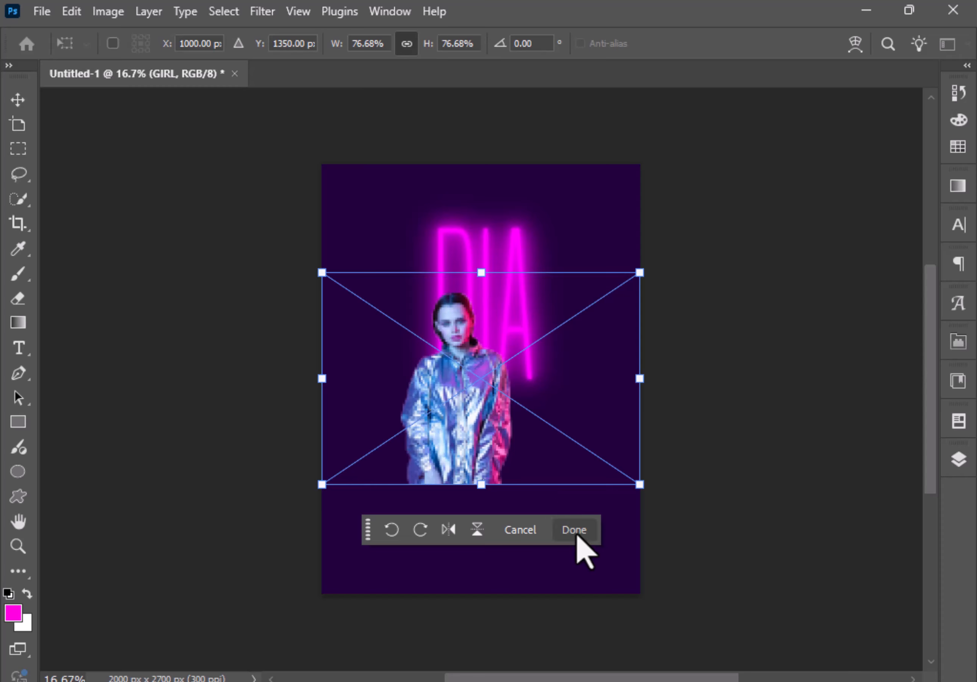
pyautogui.click(575, 531)
# Scale the placed girl image to about 103% and centre her horizontally in front of the DIA text
pyautogui.moveTo(446, 436); pyautogui.dragTo(476, 425)
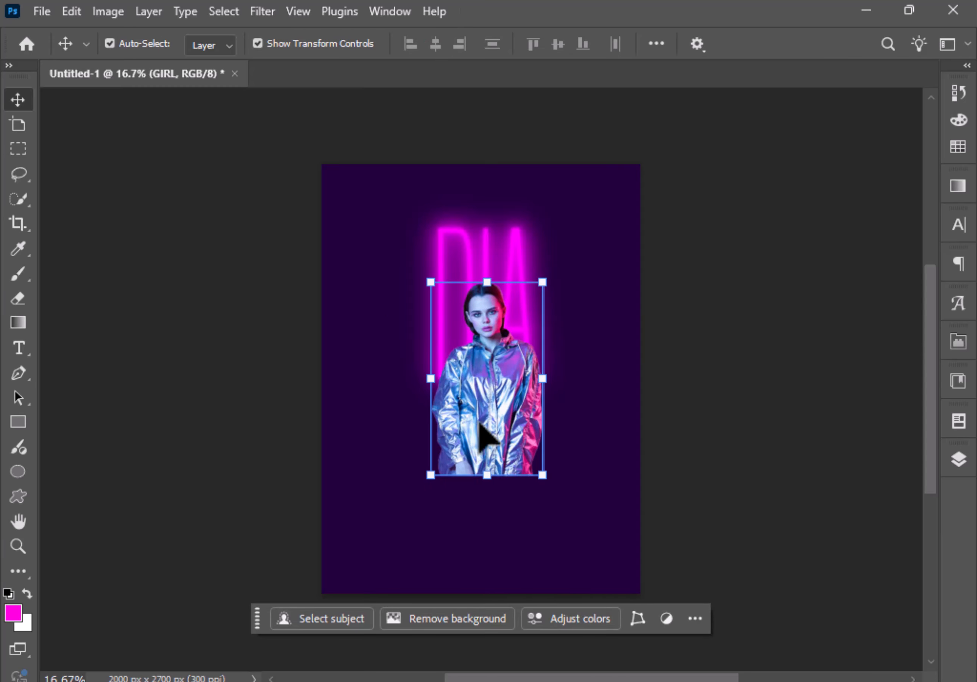
pyautogui.hotkey('ctrl', 't')
pyautogui.moveTo(406, 263); pyautogui.dragTo(382, 227)
pyautogui.moveTo(618, 403); pyautogui.dragTo(697, 567)
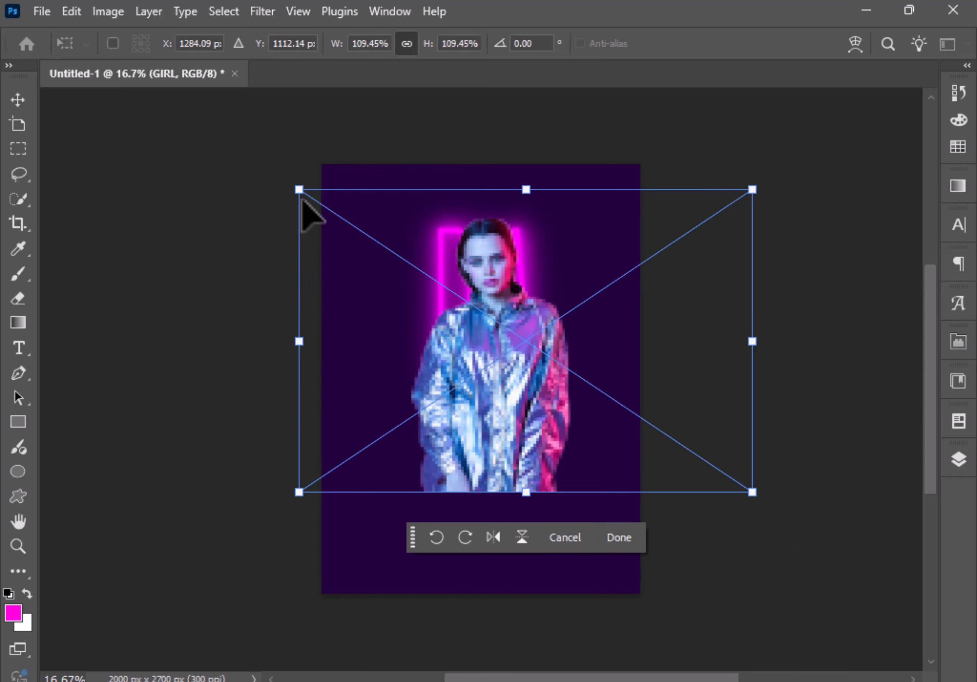
pyautogui.moveTo(300, 190); pyautogui.dragTo(289, 167)
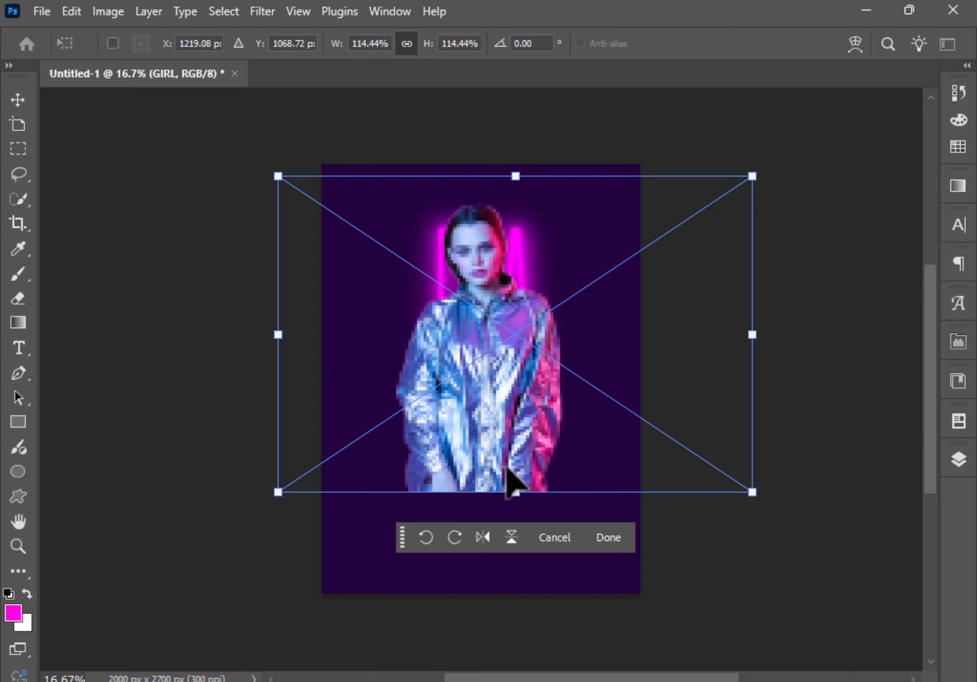
pyautogui.moveTo(518, 177); pyautogui.dragTo(519, 210)
pyautogui.moveTo(493, 399); pyautogui.dragTo(499, 407)
pyautogui.moveTo(518, 505); pyautogui.dragTo(518, 497)
pyautogui.moveTo(505, 448); pyautogui.dragTo(497, 447)
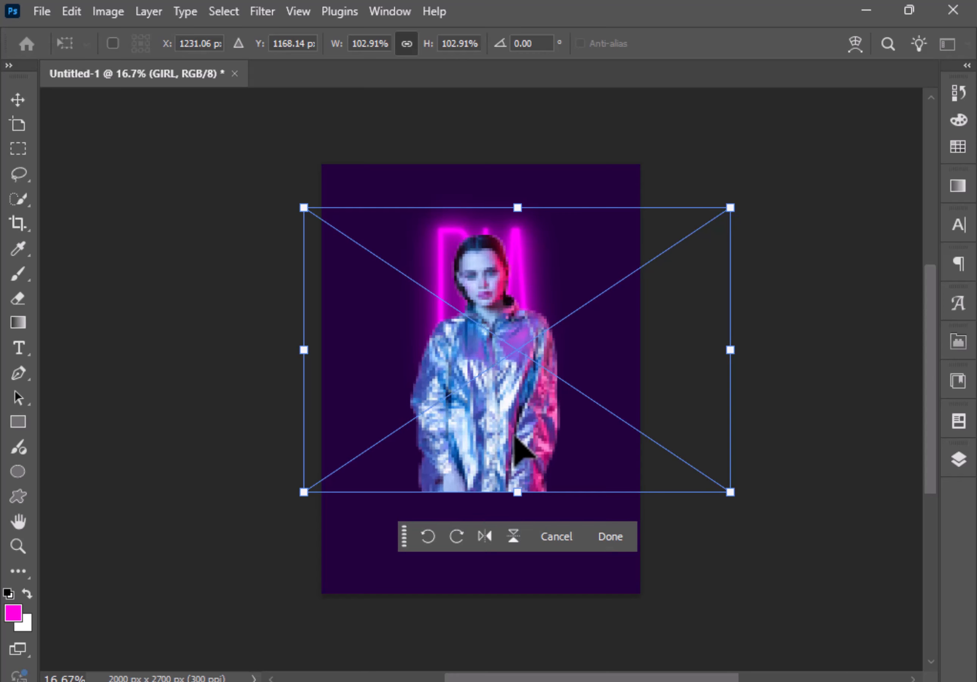
pyautogui.click(625, 544)
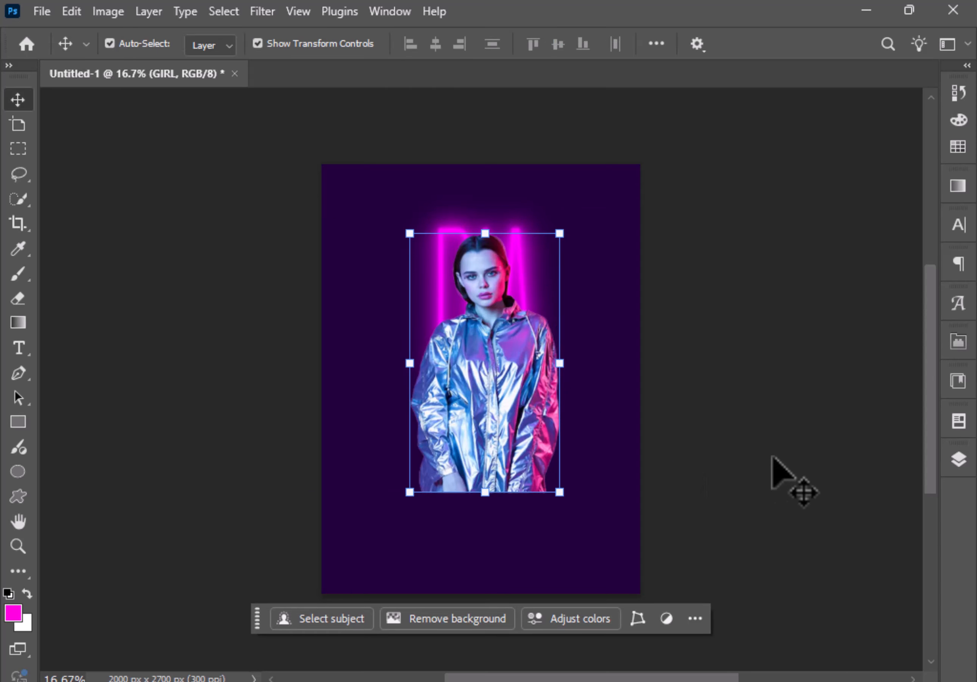
# Rasterize the GIRL layer for brush painting and set the foreground colour to the poster's dark purple, 22003e
pyautogui.click(958, 457)
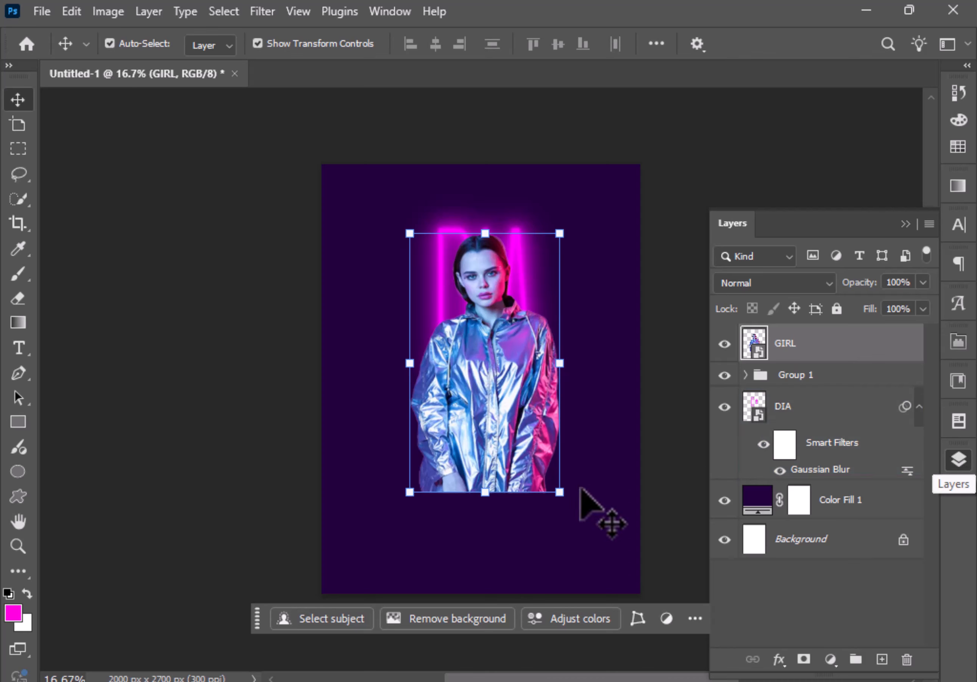
pyautogui.click(18, 275)
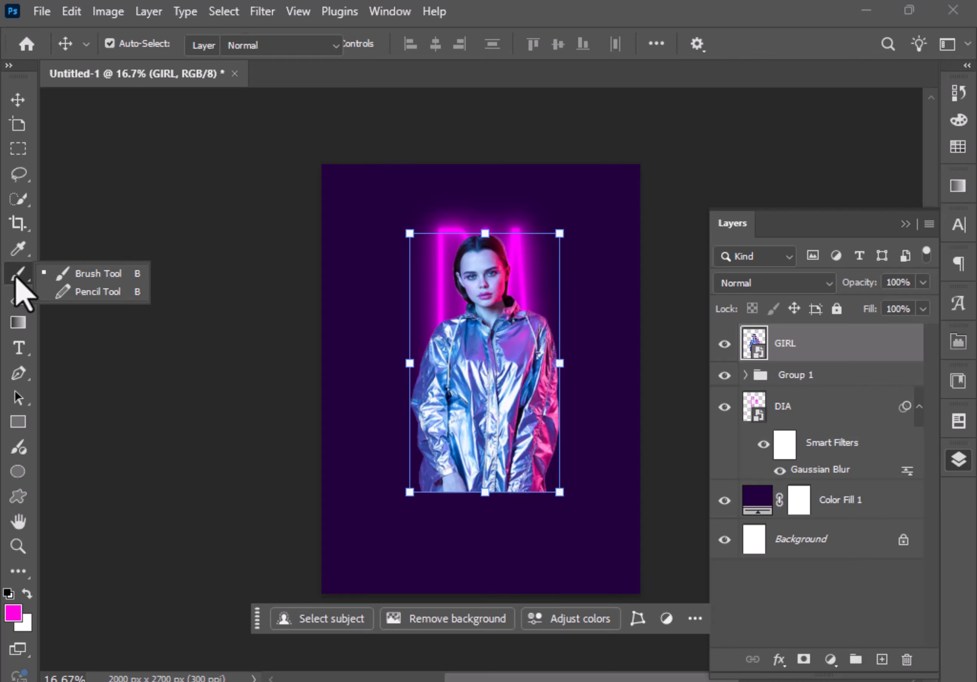
pyautogui.click(89, 280)
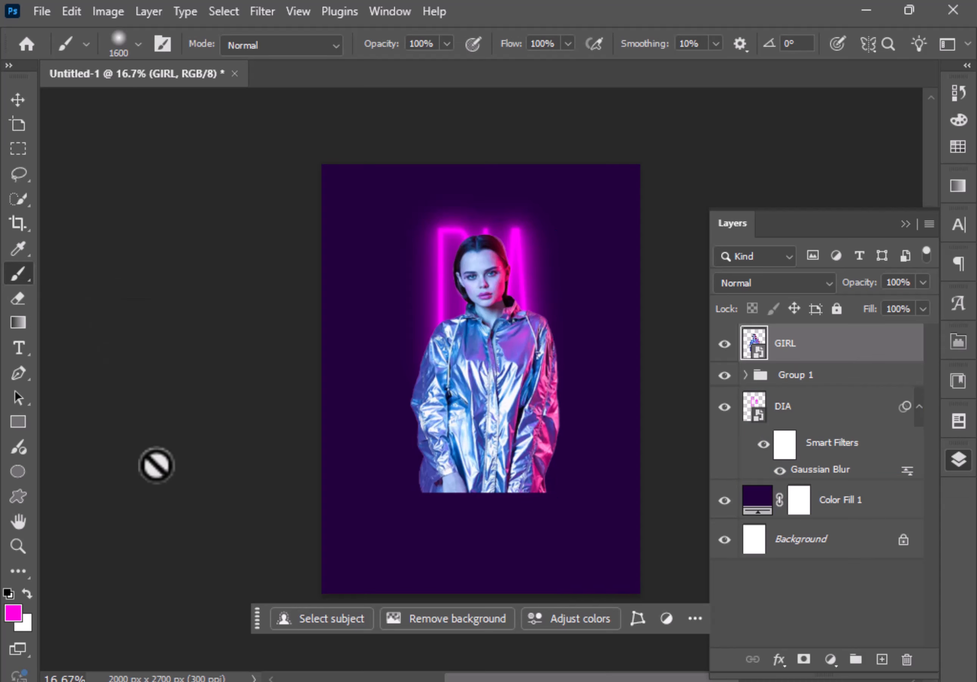
pyautogui.click(362, 511)
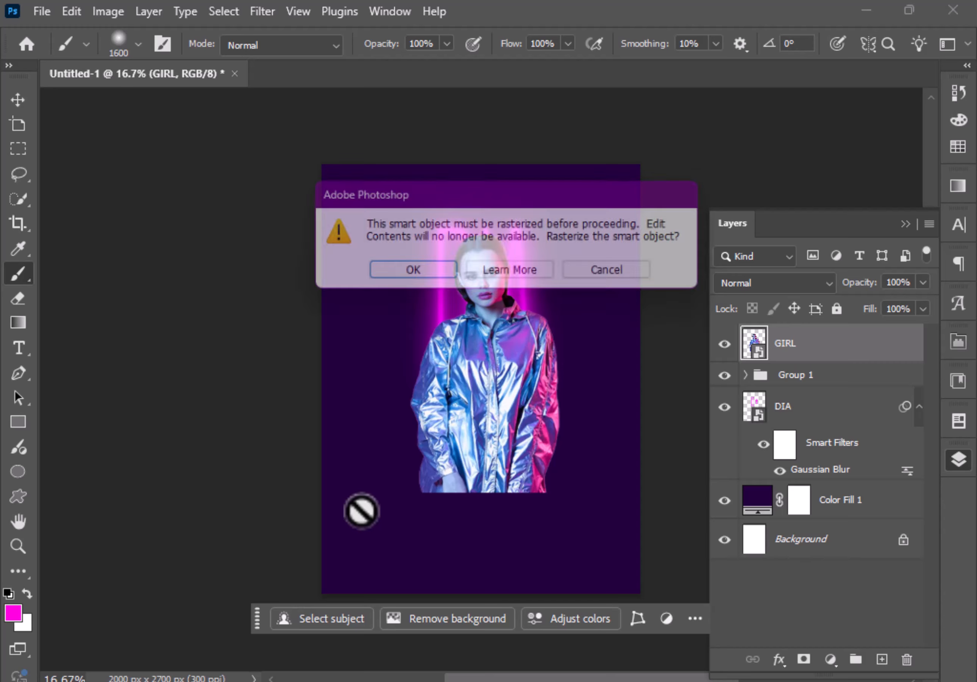
pyautogui.click(421, 271)
pyautogui.click(18, 614)
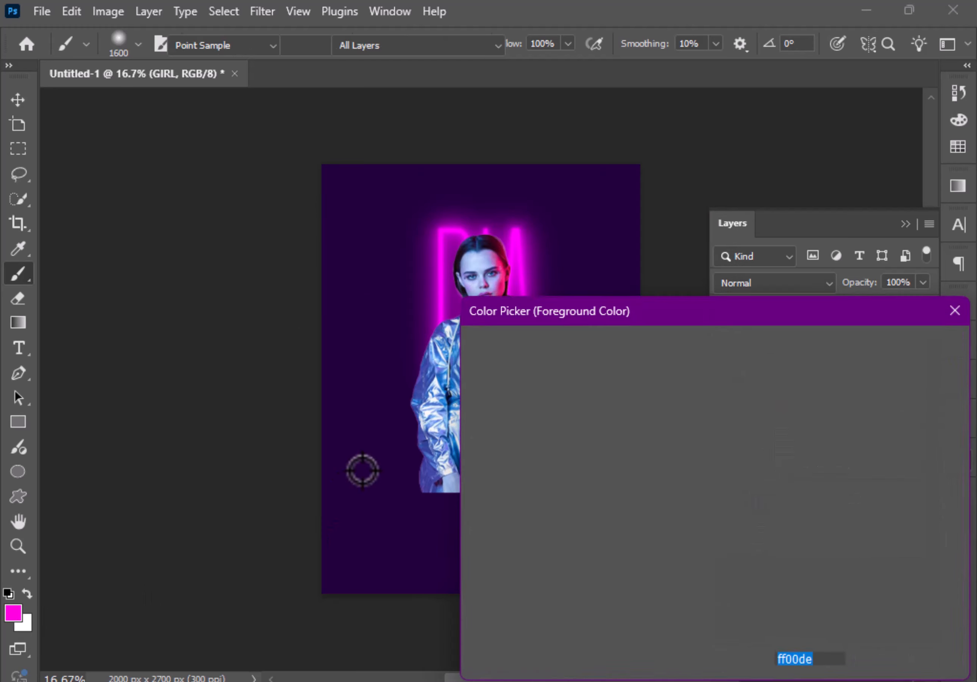
pyautogui.click(379, 392)
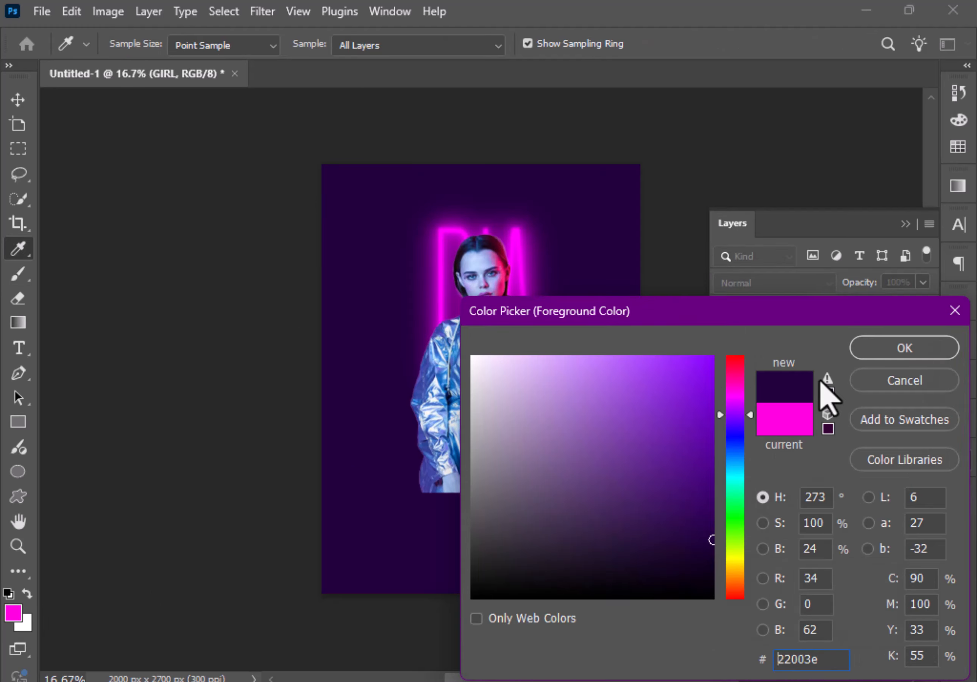
pyautogui.click(870, 354)
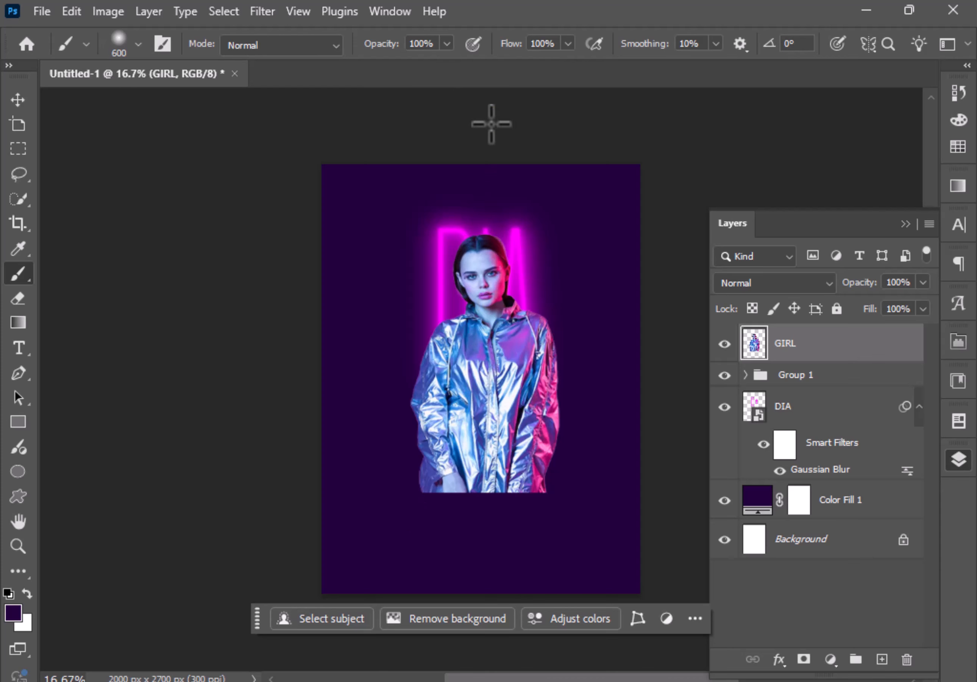
# Fade the girl's lower edge into the background with the 600-pixel brush in dark purple, using 64%, 100% and 59% opacity
pyautogui.click(445, 43)
pyautogui.moveTo(446, 65); pyautogui.dragTo(414, 64)
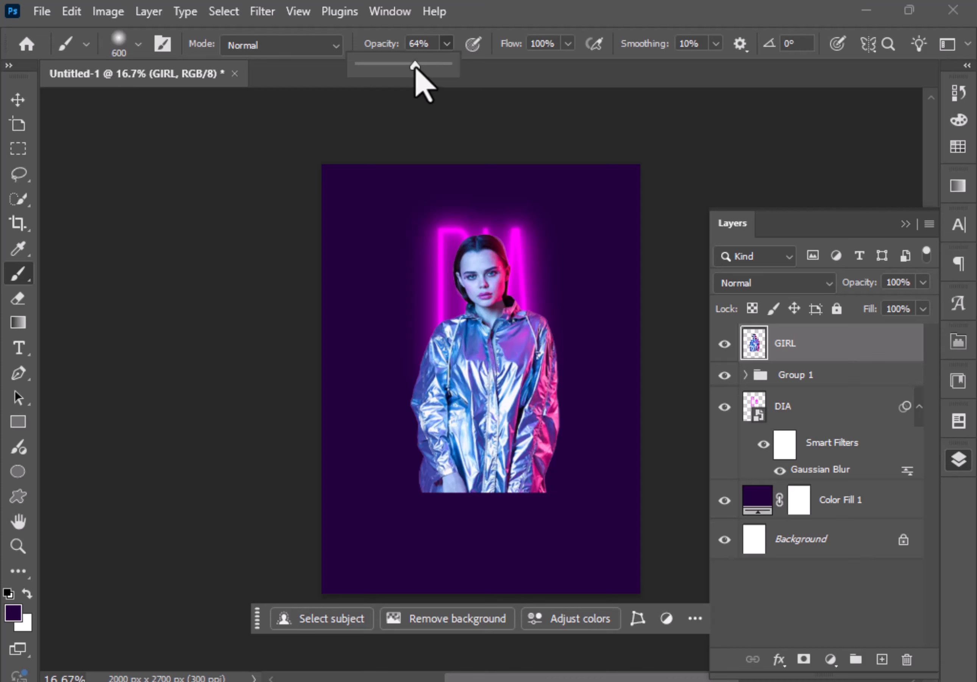
pyautogui.moveTo(418, 502)
pyautogui.mouseDown()
pyautogui.moveTo(499, 501)
pyautogui.moveTo(439, 512)
pyautogui.mouseUp()
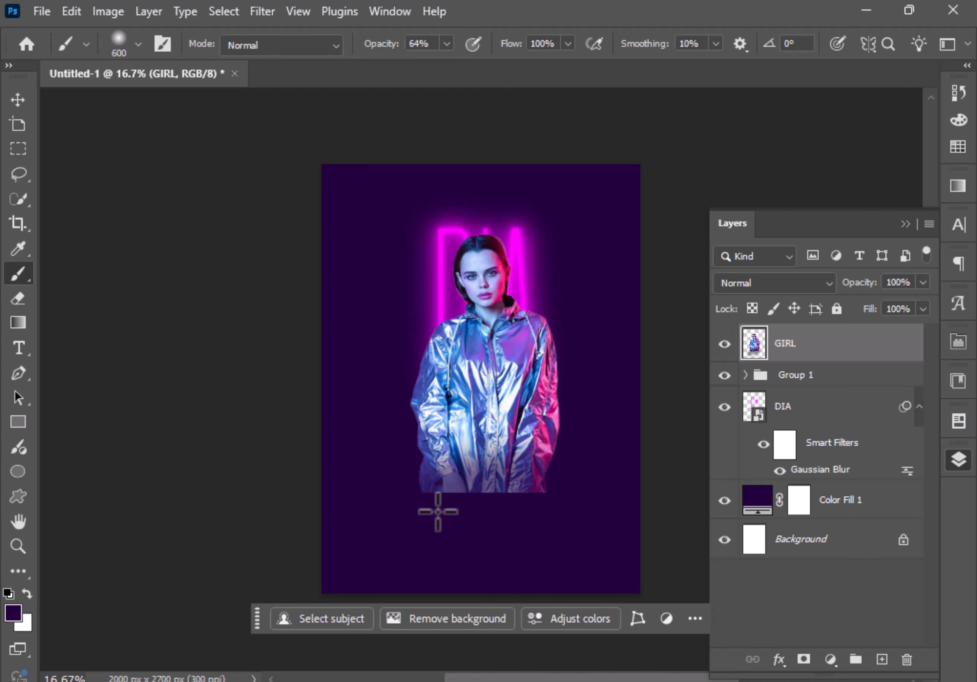
pyautogui.click(446, 43)
pyautogui.moveTo(445, 65); pyautogui.dragTo(504, 97)
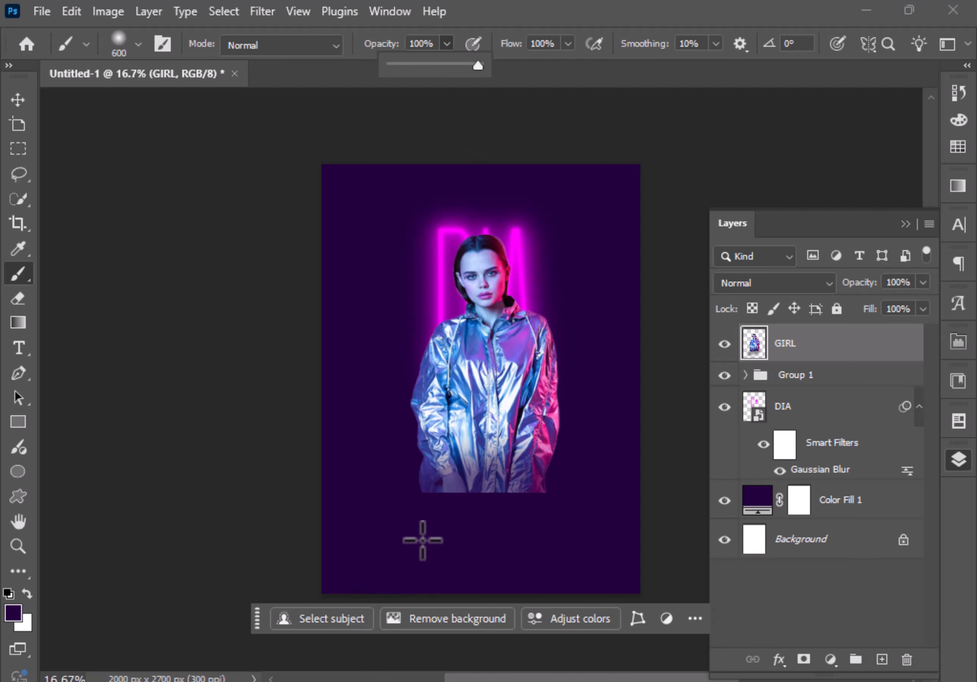
pyautogui.moveTo(423, 540)
pyautogui.mouseDown()
pyautogui.moveTo(573, 504)
pyautogui.moveTo(400, 500)
pyautogui.moveTo(453, 503)
pyautogui.moveTo(498, 520)
pyautogui.mouseUp()
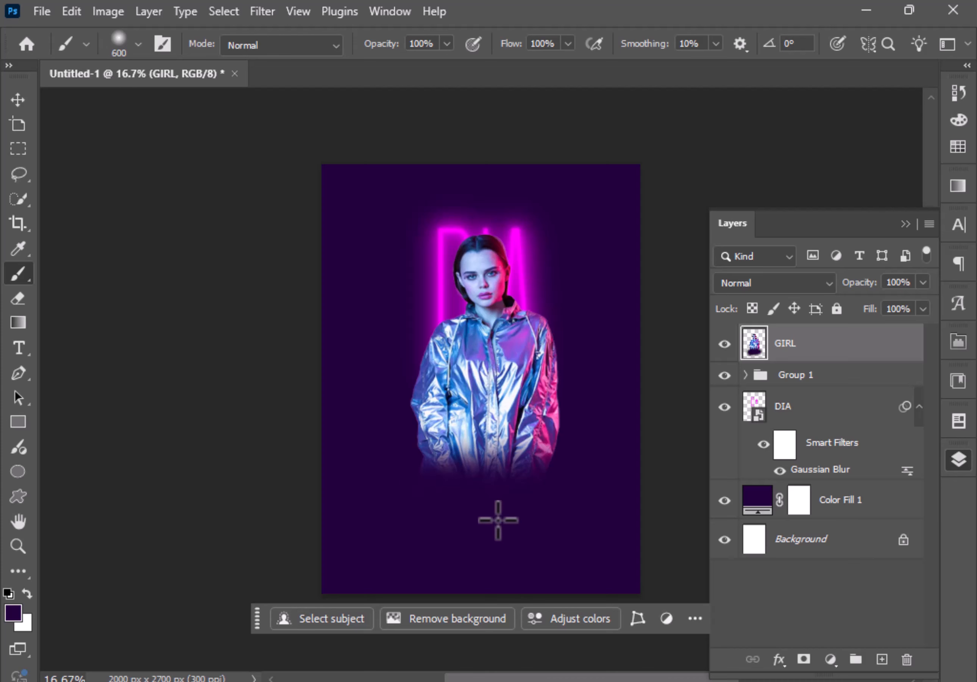
pyautogui.moveTo(446, 64); pyautogui.dragTo(418, 64)
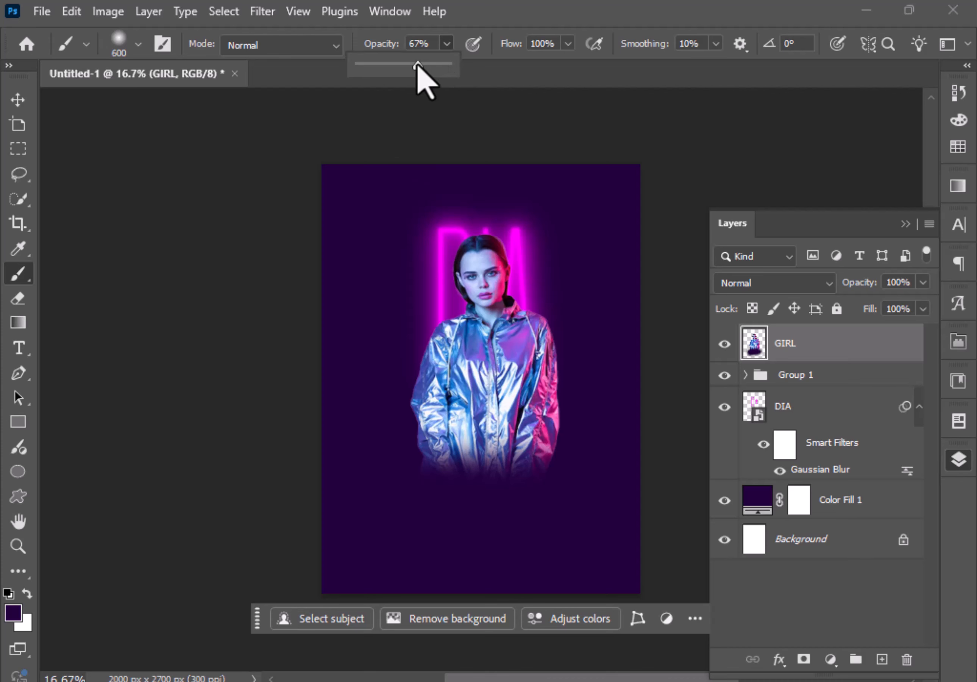
pyautogui.moveTo(414, 519)
pyautogui.mouseDown()
pyautogui.moveTo(423, 499)
pyautogui.moveTo(589, 474)
pyautogui.mouseUp()
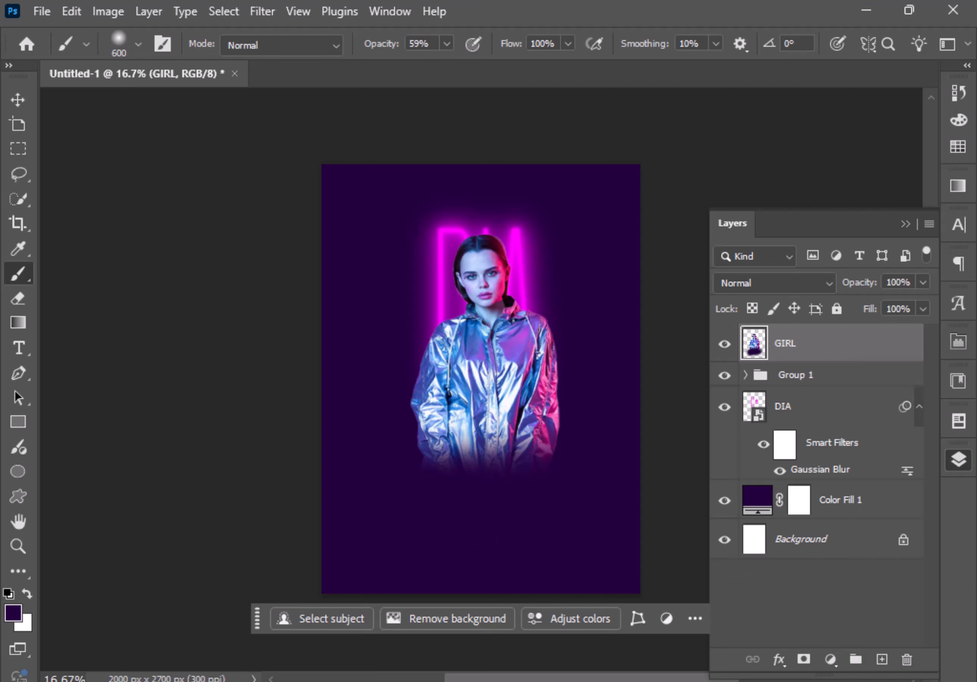
# Add a Hue/Saturation adjustment layer above GIRL with Colorize enabled, hue 323 and saturation 72
pyautogui.click(962, 461)
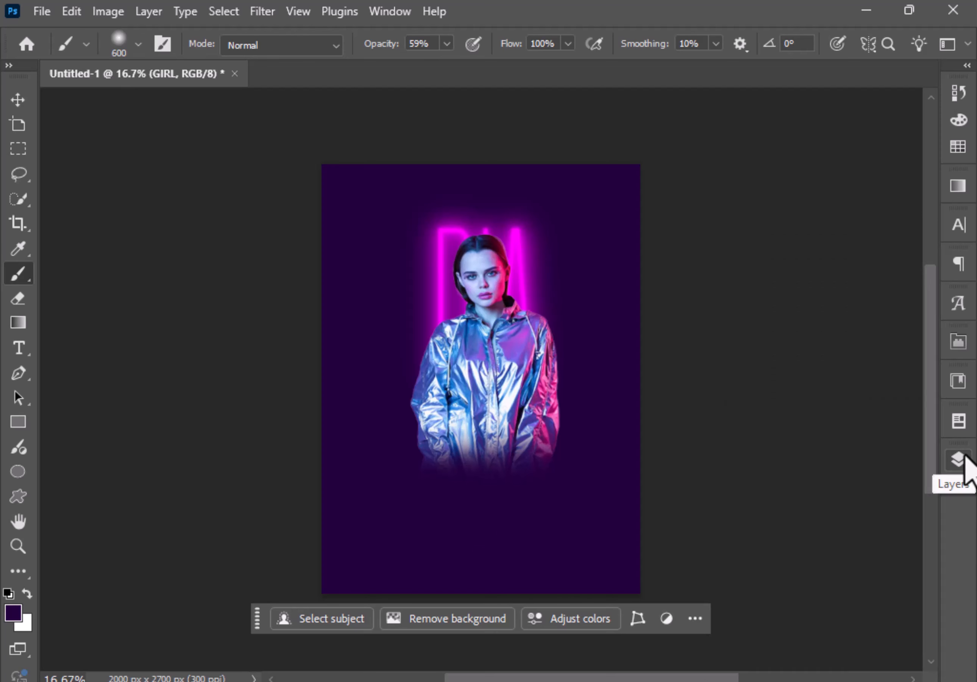
pyautogui.click(961, 460)
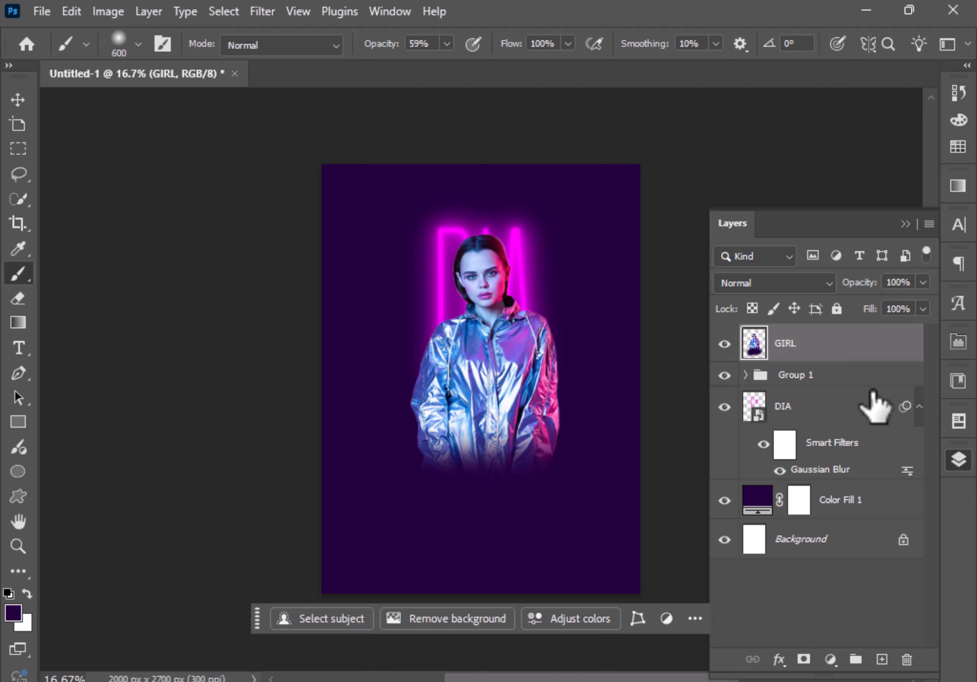
pyautogui.click(833, 656)
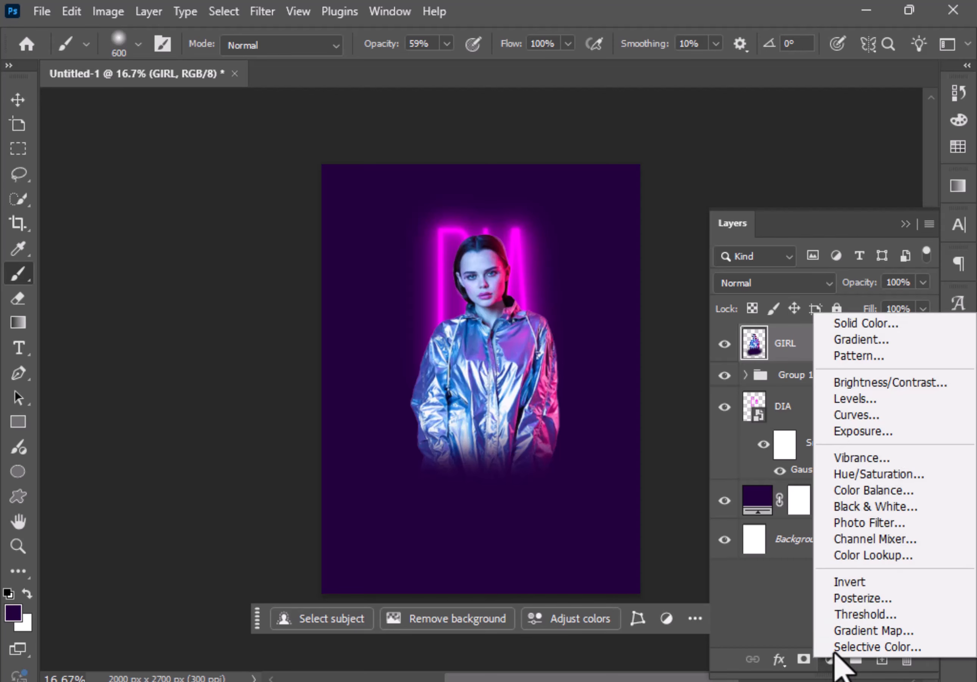
pyautogui.click(867, 474)
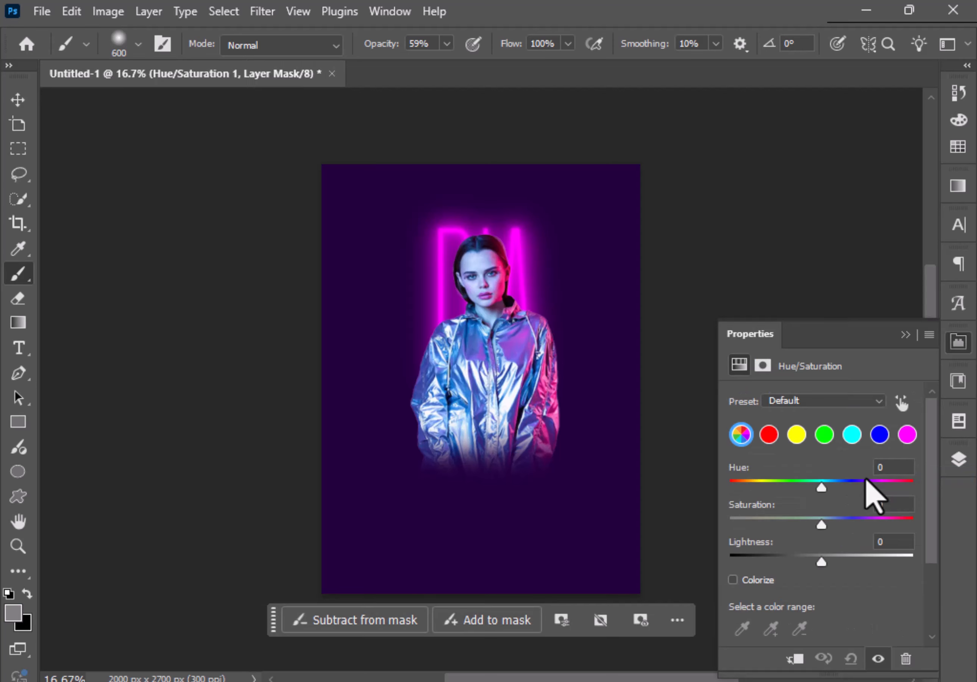
pyautogui.click(733, 581)
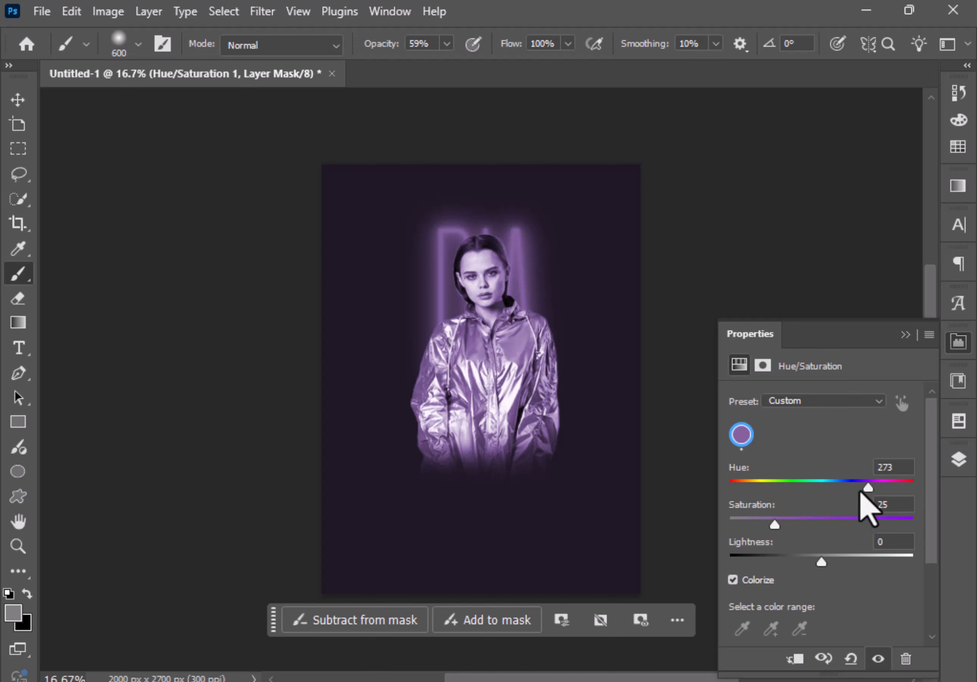
pyautogui.moveTo(869, 488); pyautogui.dragTo(894, 489)
pyautogui.moveTo(775, 525); pyautogui.dragTo(860, 521)
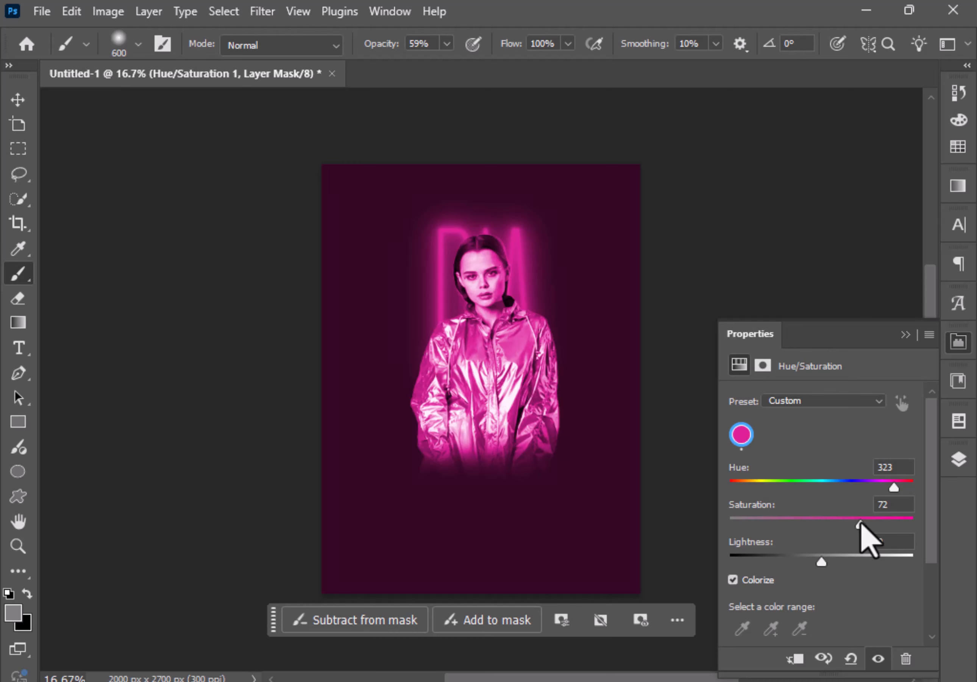
# Invert the Hue/Saturation layer's mask to black and set the foreground colour to white, ffffff
pyautogui.click(958, 460)
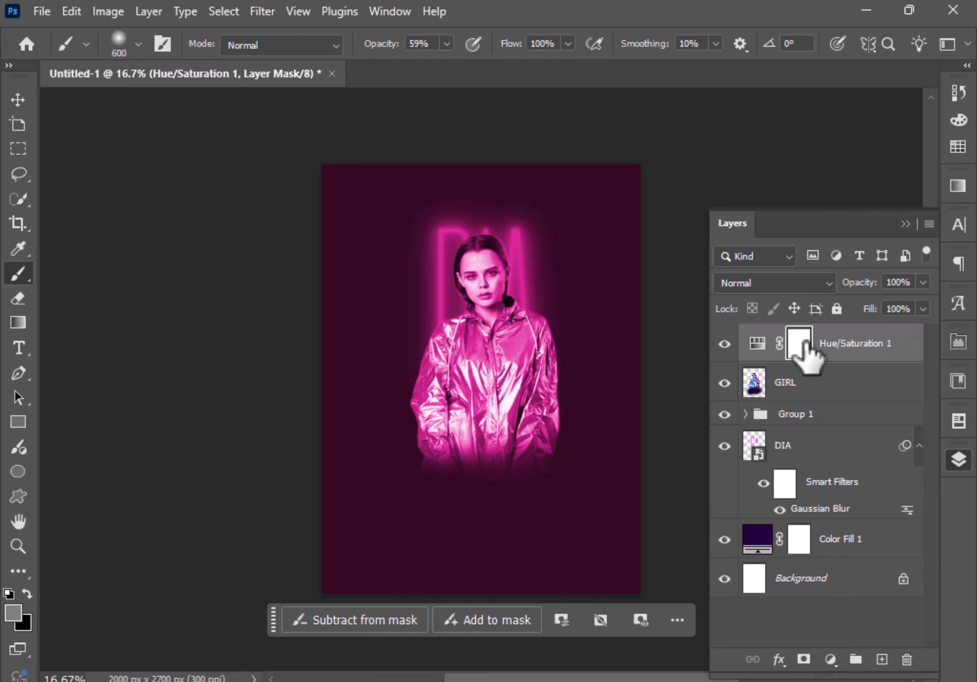
pyautogui.hotkey('ctrl', 'i')
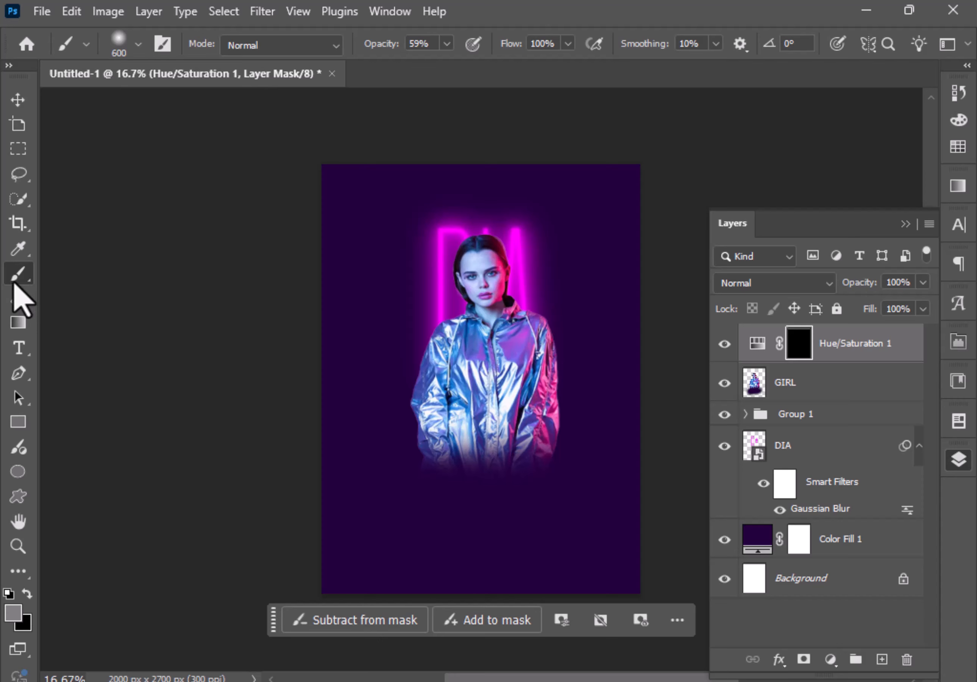
pyautogui.click(13, 613)
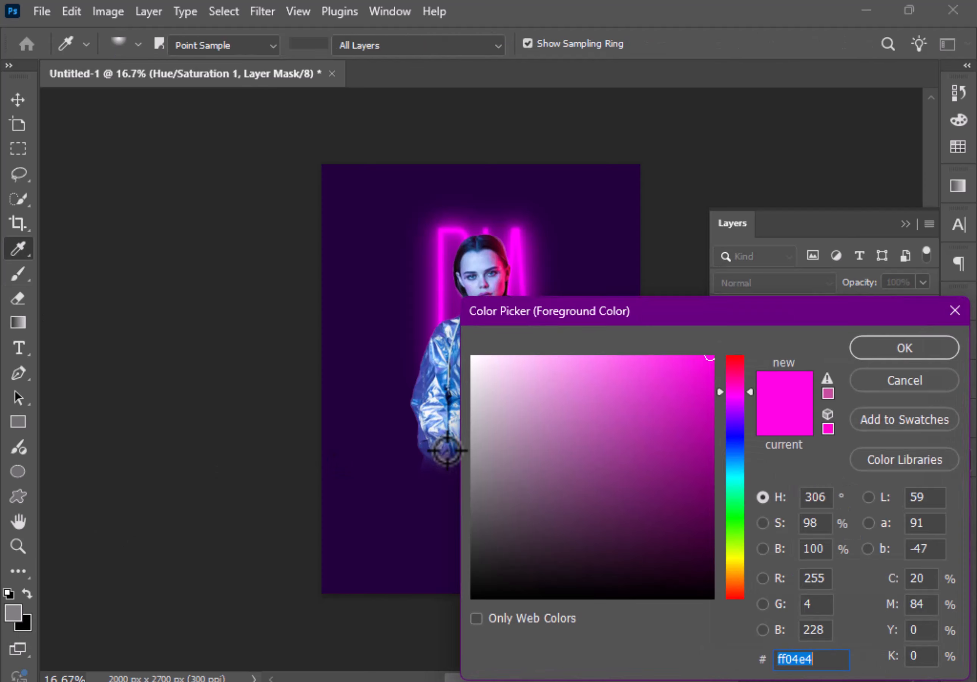
pyautogui.moveTo(485, 394); pyautogui.dragTo(472, 351)
pyautogui.click(880, 348)
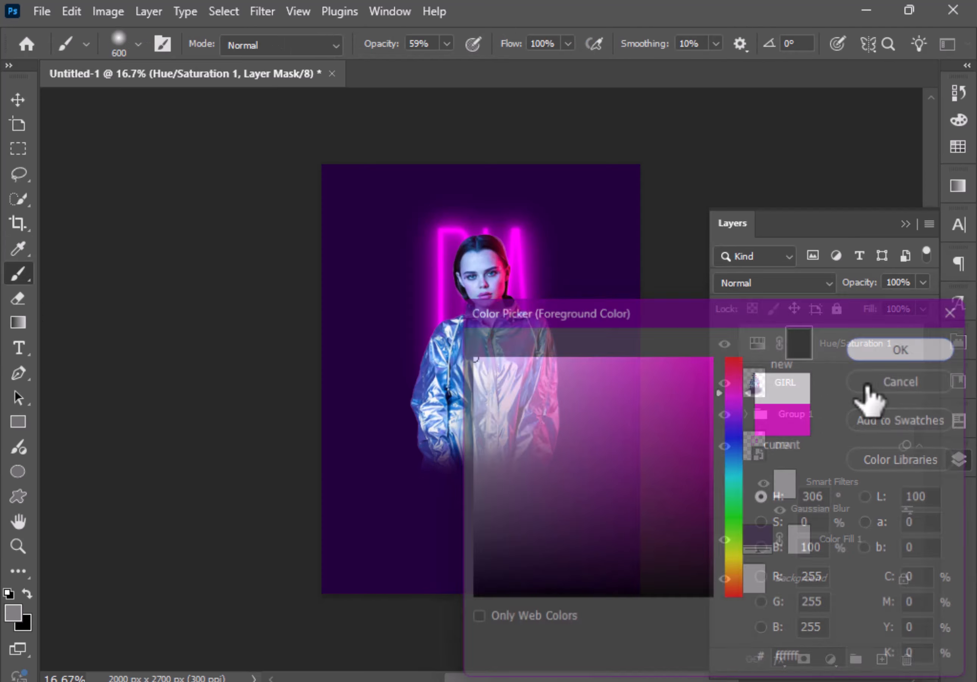
# Try revealing the magenta tint across the jacket by painting on the mask with the 600-pixel brush at 59% opacity
pyautogui.click(428, 382)
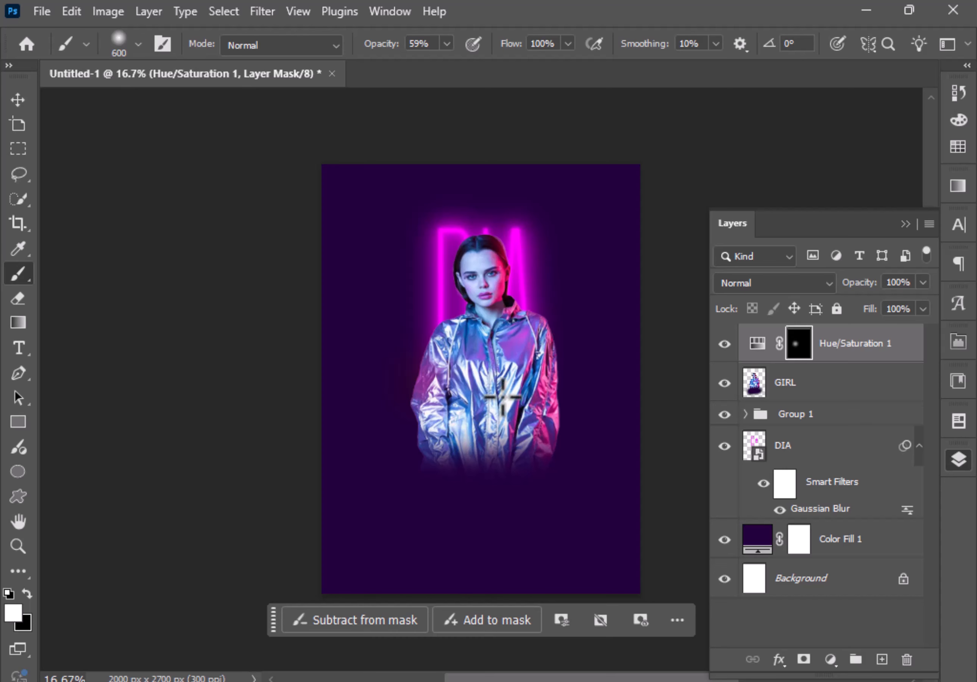
pyautogui.hotkey('ctrl', '+')
pyautogui.hotkey('ctrl', '+')
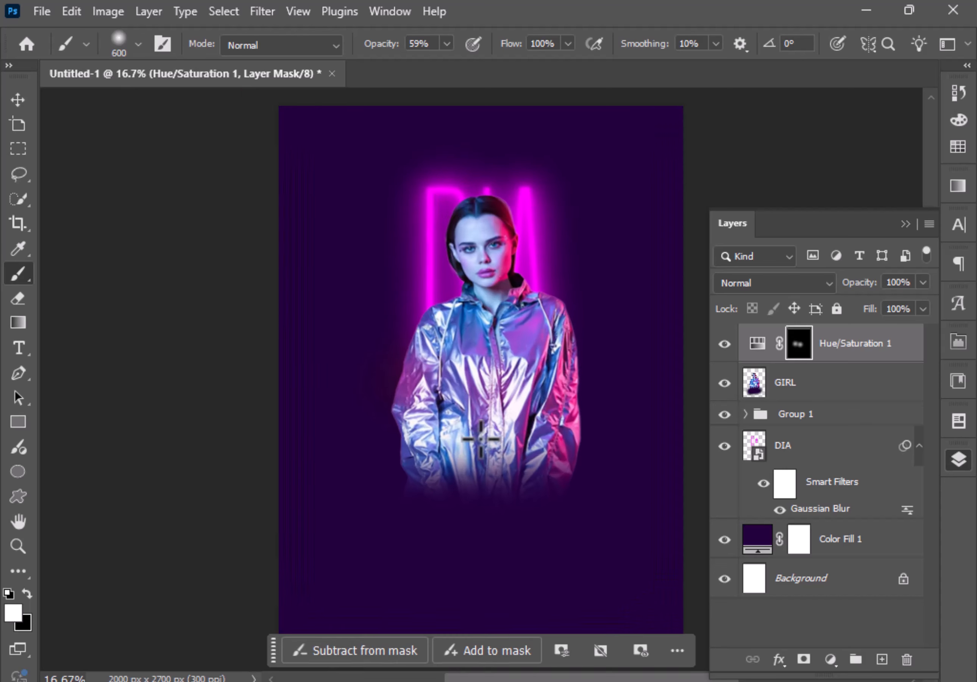
# Set the brush opacity to 83% and reduce the brush size to 300 pixels
pyautogui.click(446, 43)
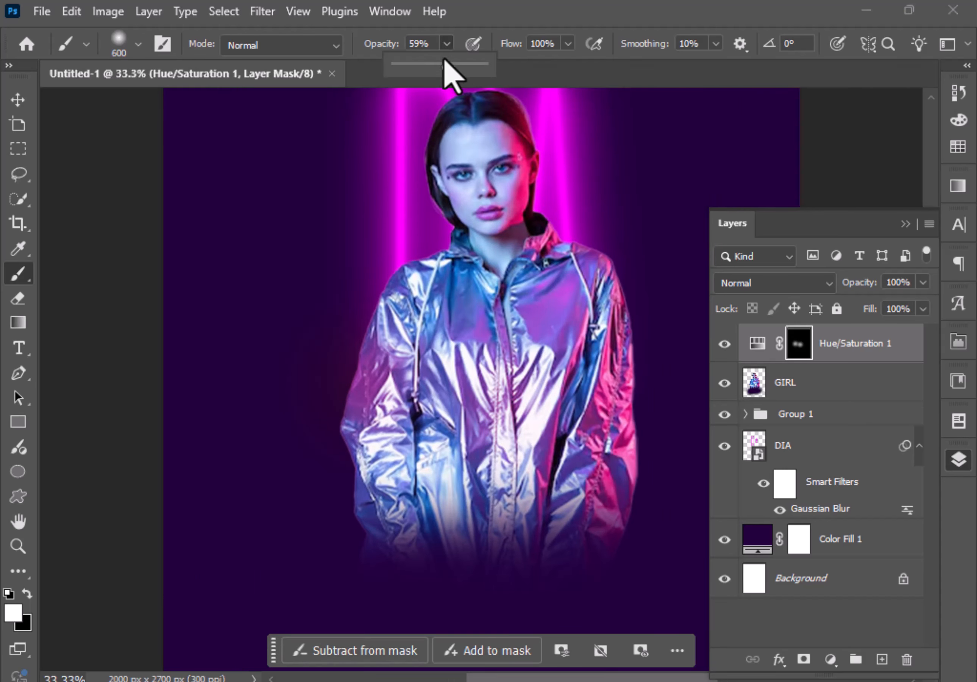
pyautogui.moveTo(449, 64); pyautogui.dragTo(461, 65)
pyautogui.press('[')
pyautogui.press('[')
pyautogui.press('[')
# Try painting the magenta tint over the jacket's shoulders and sleeve with the 300-pixel brush, and undo all mask strokes
pyautogui.moveTo(400, 286); pyautogui.dragTo(410, 304)
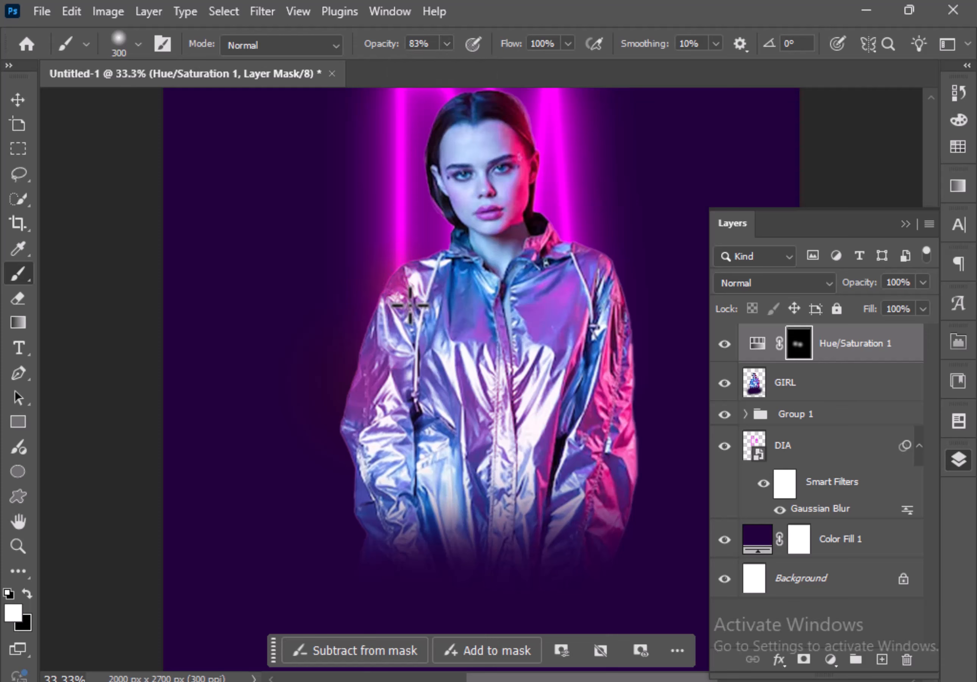
pyautogui.moveTo(595, 266); pyautogui.dragTo(611, 307)
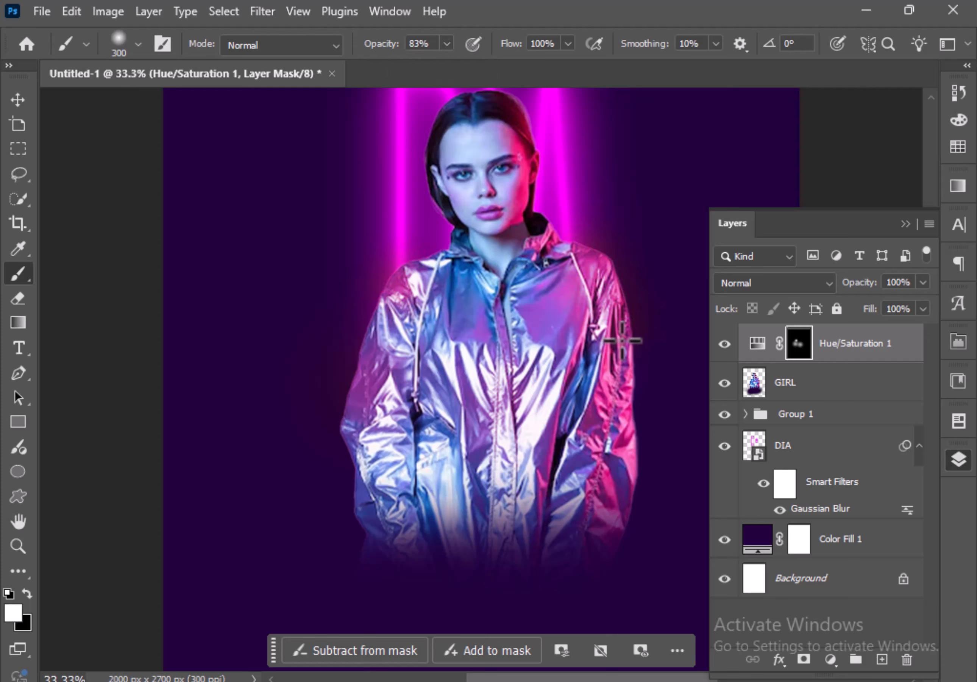
pyautogui.moveTo(619, 456)
pyautogui.mouseDown()
pyautogui.moveTo(622, 497)
pyautogui.moveTo(604, 538)
pyautogui.mouseUp()
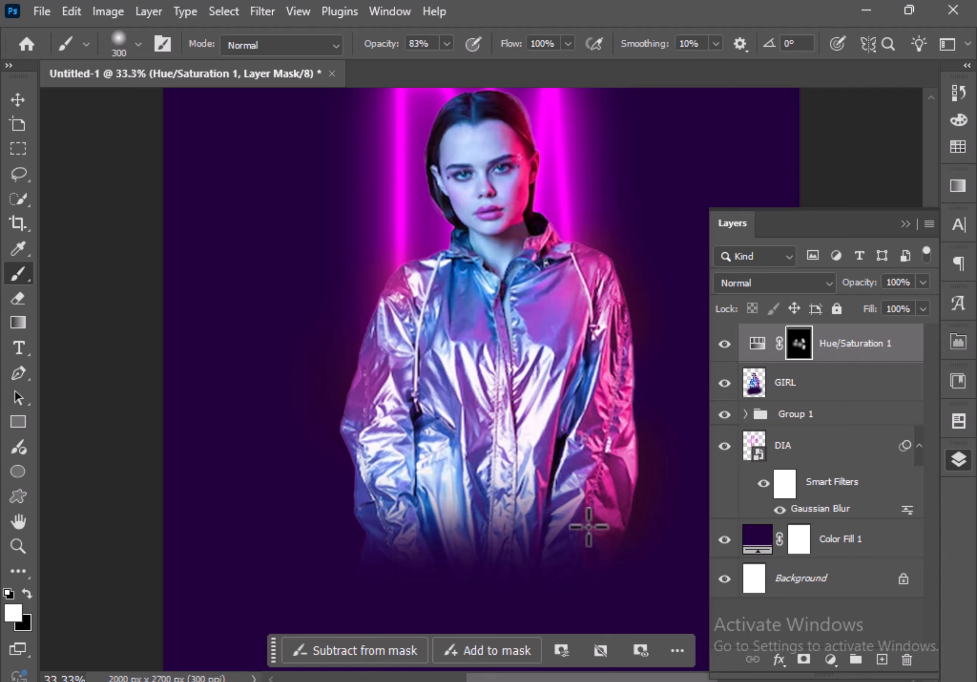
pyautogui.hotkey('ctrl', 'z')
pyautogui.hotkey('ctrl', 'z')
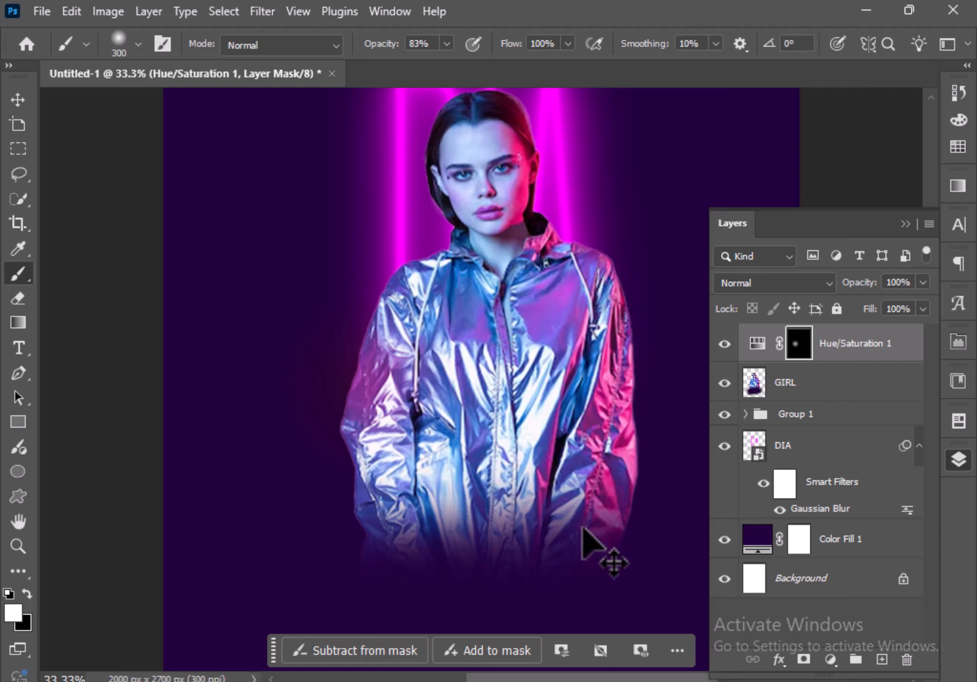
pyautogui.hotkey('ctrl', 'z')
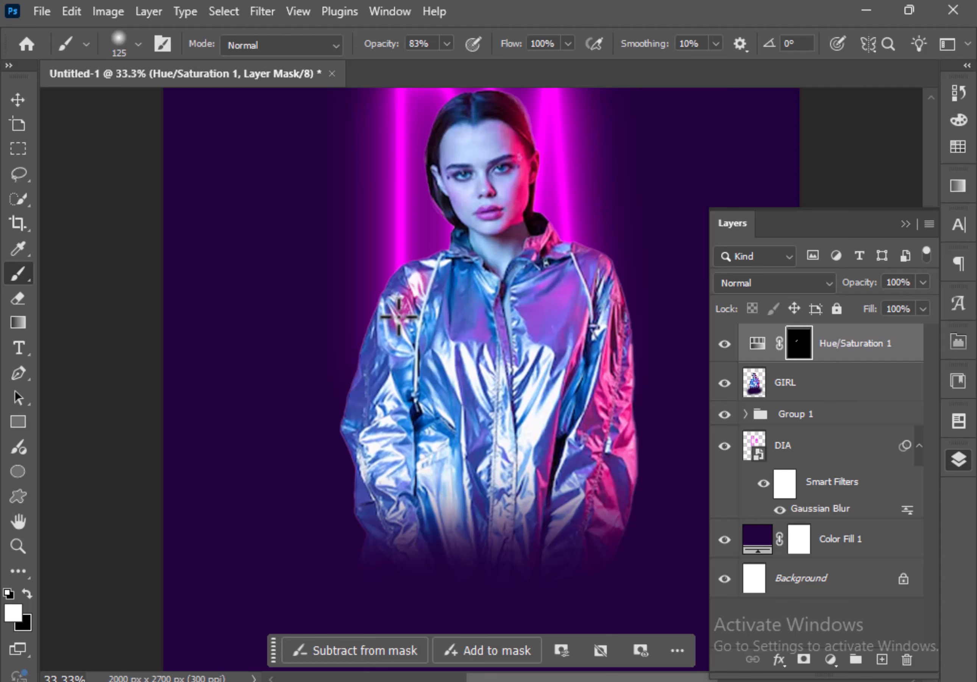
# Paint the magenta tint onto the jacket's shoulder, both sleeves and front with the 125-pixel brush on the Hue/Saturation mask
pyautogui.moveTo(432, 295)
pyautogui.mouseDown()
pyautogui.moveTo(382, 331)
pyautogui.moveTo(376, 368)
pyautogui.mouseUp()
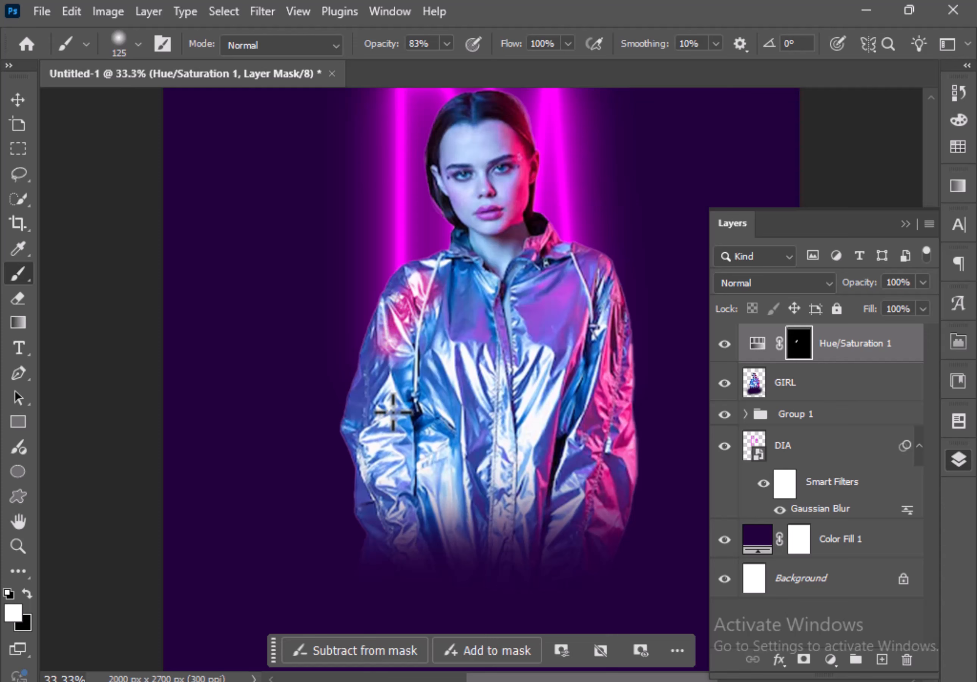
pyautogui.moveTo(373, 426); pyautogui.dragTo(387, 501)
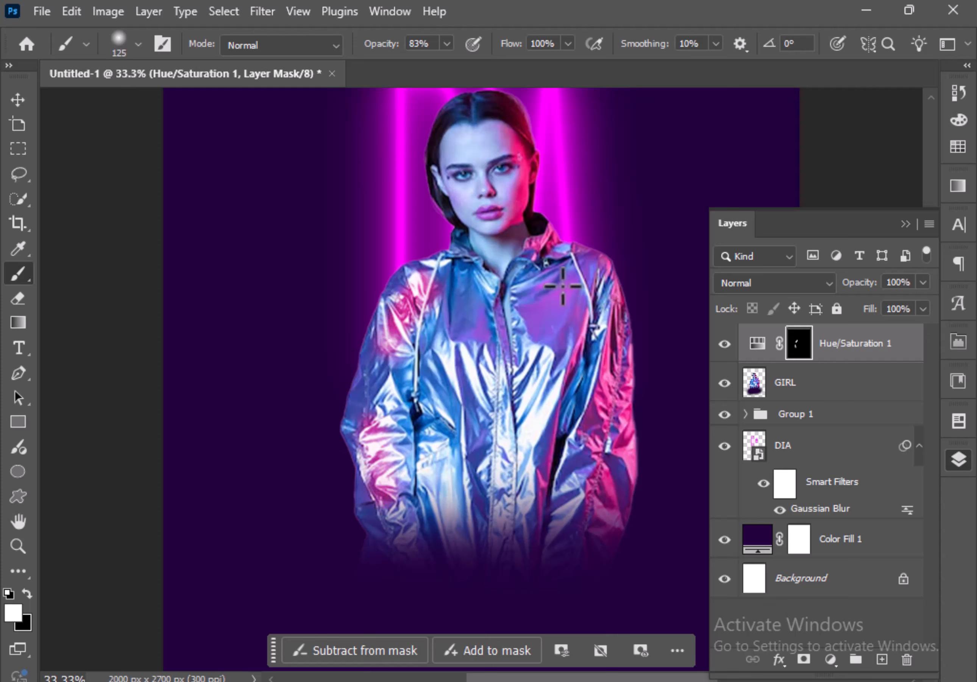
pyautogui.moveTo(587, 341)
pyautogui.mouseDown()
pyautogui.moveTo(590, 372)
pyautogui.moveTo(608, 285)
pyautogui.moveTo(602, 369)
pyautogui.moveTo(582, 402)
pyautogui.mouseUp()
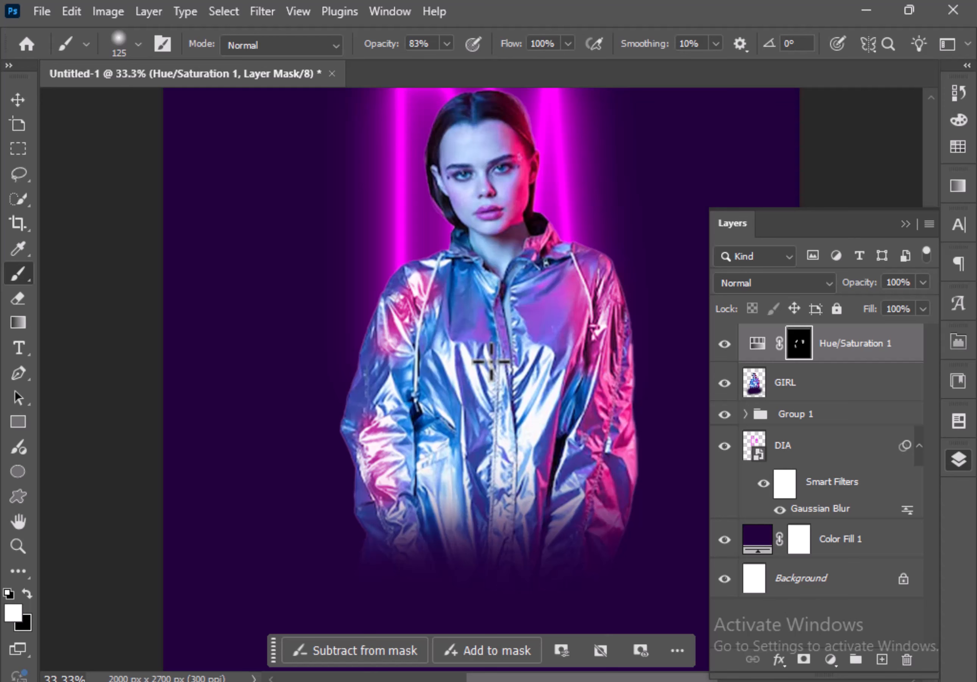
pyautogui.moveTo(475, 369)
pyautogui.mouseDown()
pyautogui.moveTo(464, 451)
pyautogui.moveTo(501, 468)
pyautogui.moveTo(544, 437)
pyautogui.moveTo(519, 492)
pyautogui.moveTo(459, 499)
pyautogui.moveTo(434, 468)
pyautogui.moveTo(476, 532)
pyautogui.mouseUp()
# Enlarge the brush to 200 pixels and paint more magenta tint over the jacket's chest and the inner edge of the sleeve
pyautogui.press(']')
pyautogui.press(']')
pyautogui.press(']')
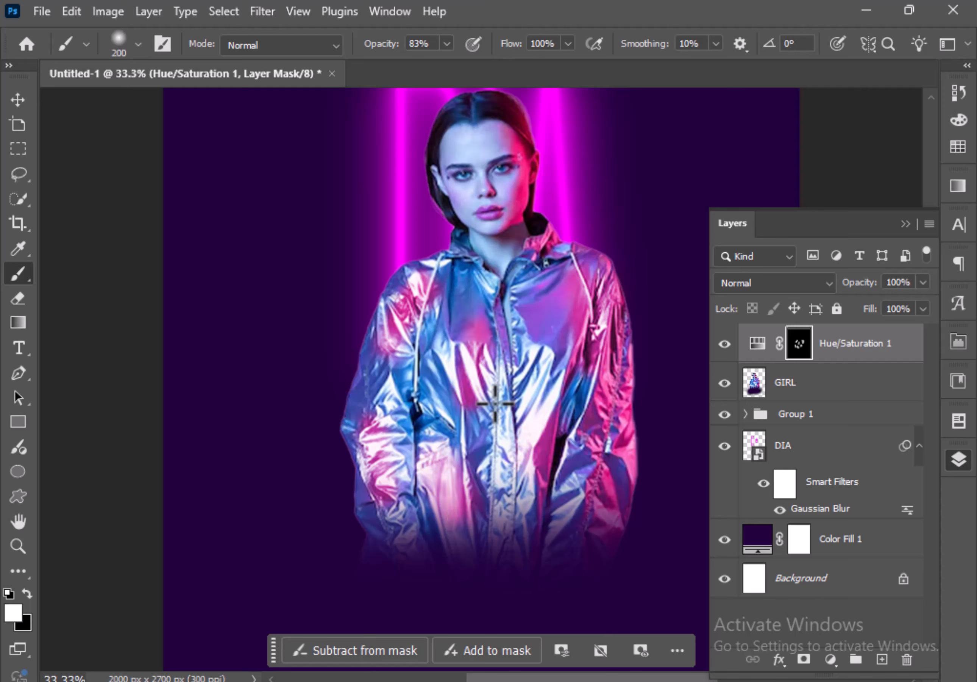
pyautogui.moveTo(465, 275); pyautogui.dragTo(467, 302)
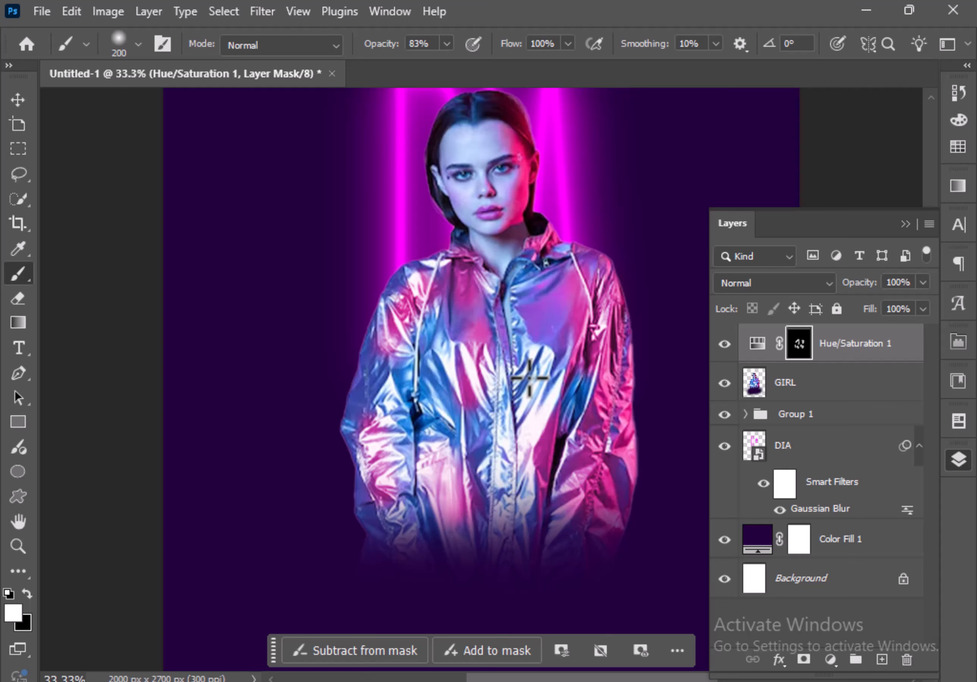
pyautogui.moveTo(401, 381); pyautogui.dragTo(417, 413)
pyautogui.scroll(-1, 520, 407)
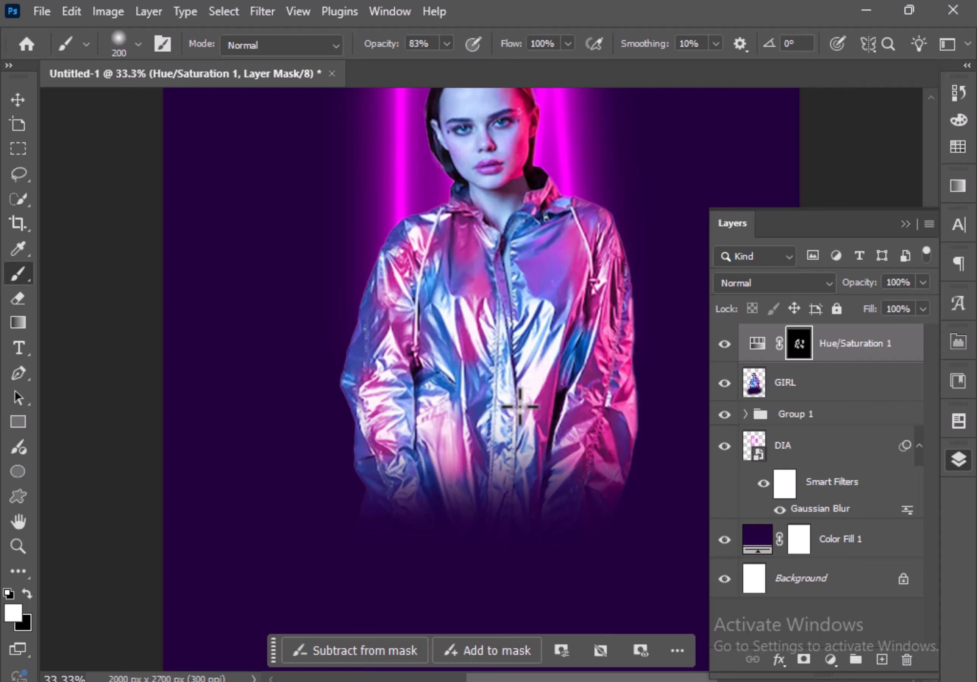
pyautogui.scroll(2, 521, 406)
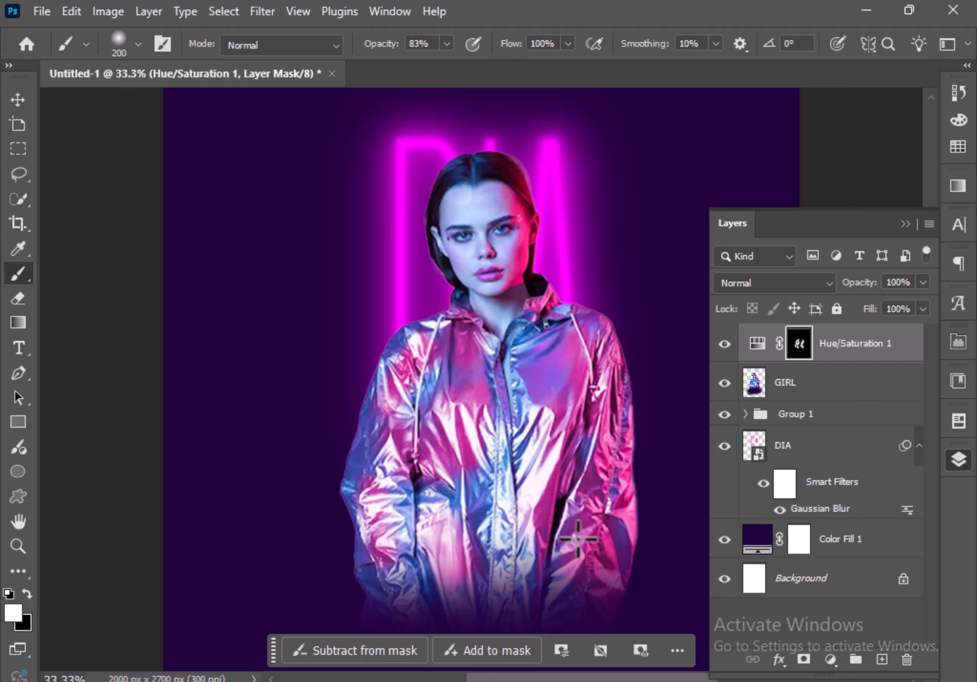
pyautogui.scroll(-2, 482, 500)
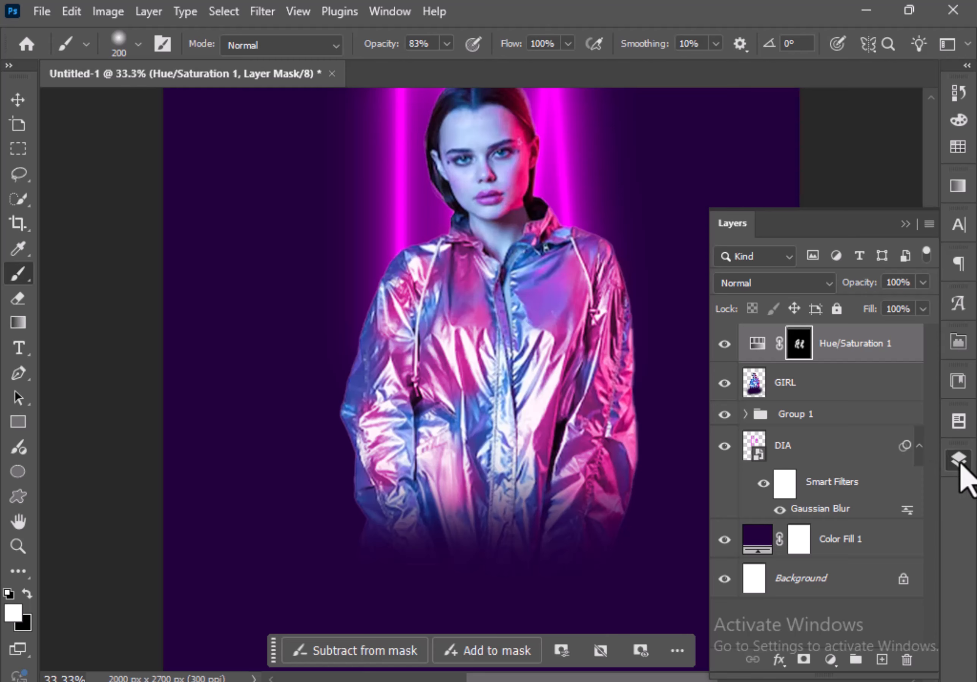
# Place the image BAR_HQ_CLEAN.png from the Downloads folder into the poster document
pyautogui.click(960, 462)
pyautogui.click(959, 462)
pyautogui.hotkey('ctrl', '-')
pyautogui.hotkey('ctrl', '-')
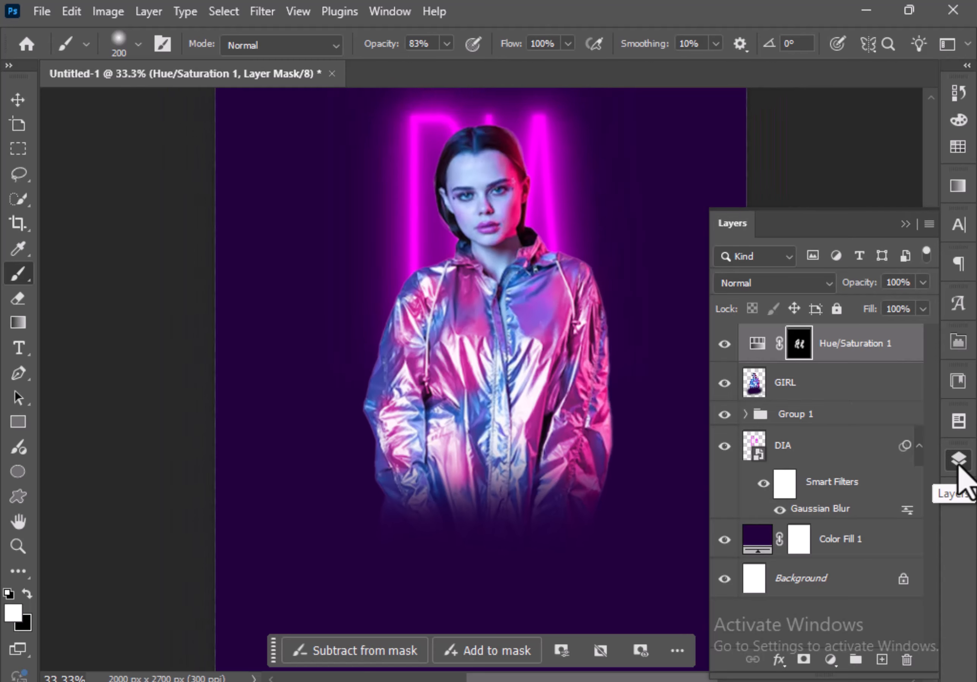
pyautogui.click(960, 462)
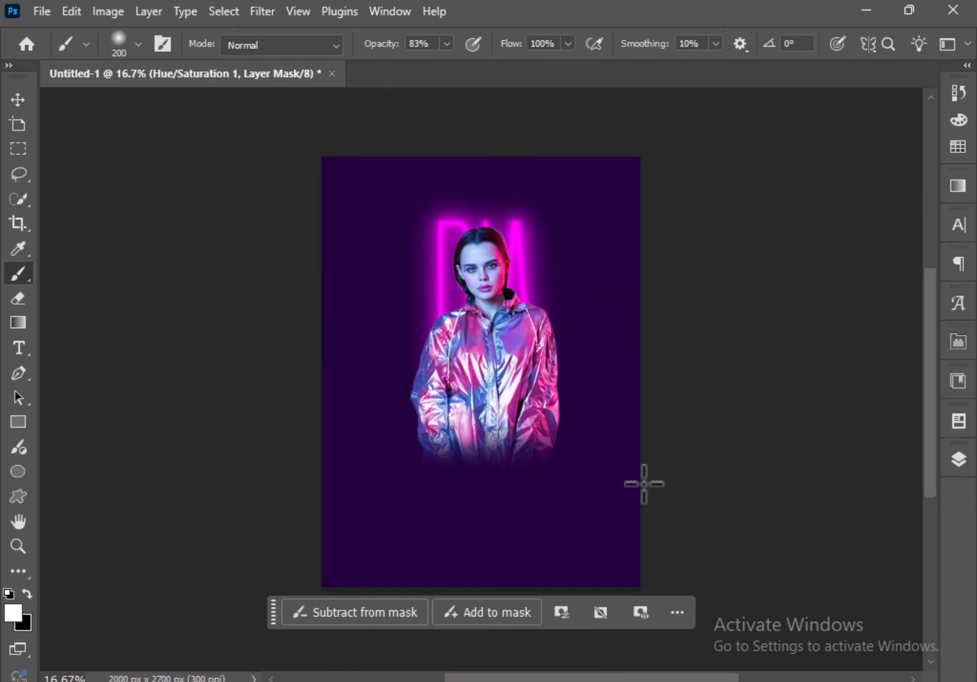
pyautogui.click(155, 681)
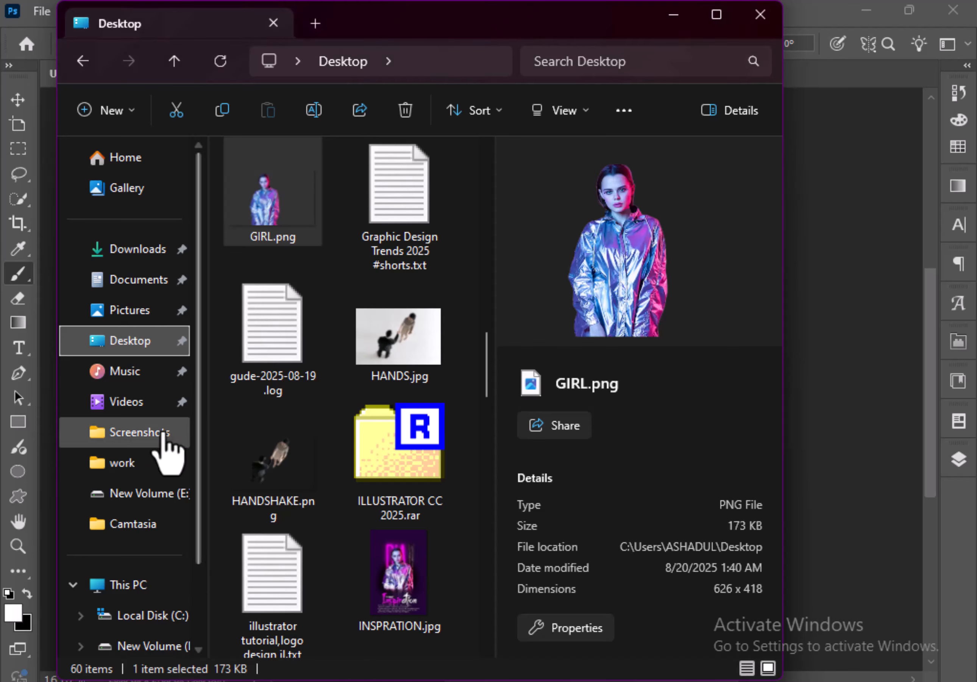
pyautogui.click(132, 250)
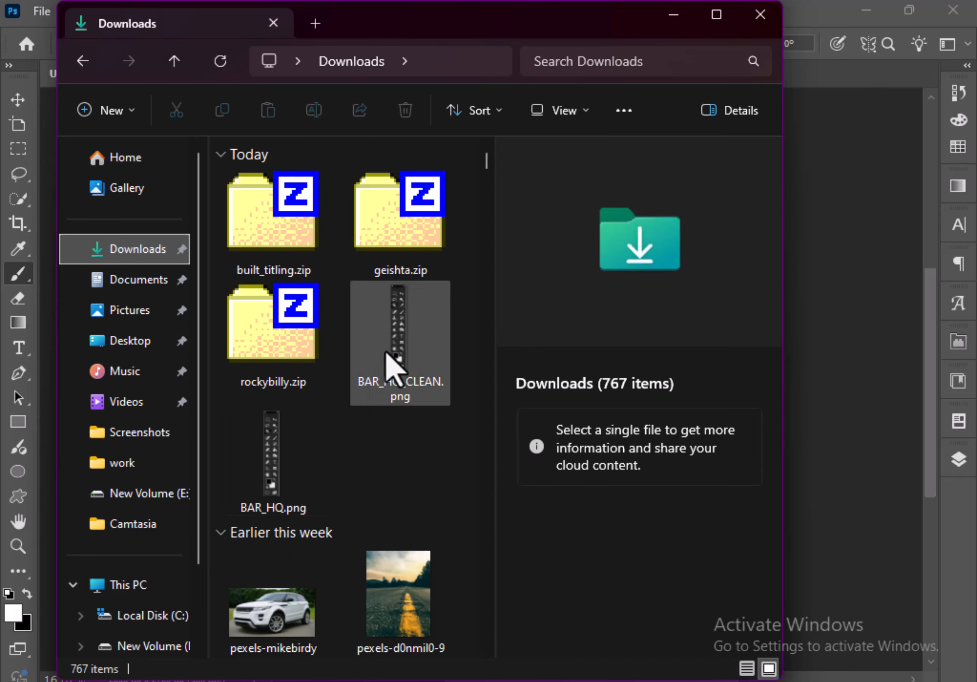
pyautogui.click(406, 343)
pyautogui.moveTo(484, 677)
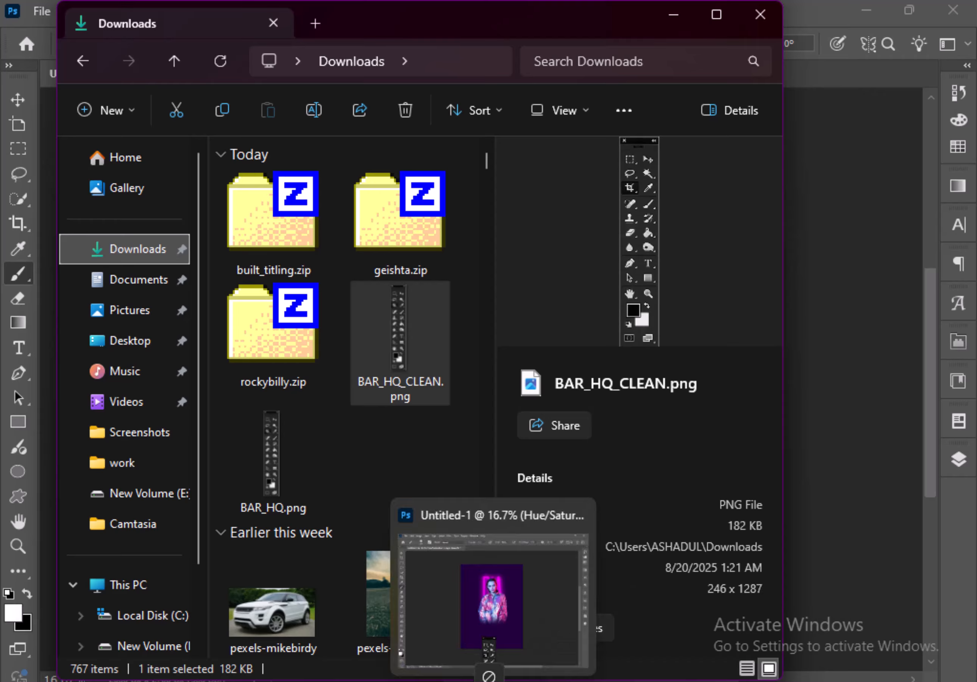
pyautogui.click(446, 564)
pyautogui.moveTo(386, 437); pyautogui.dragTo(387, 437)
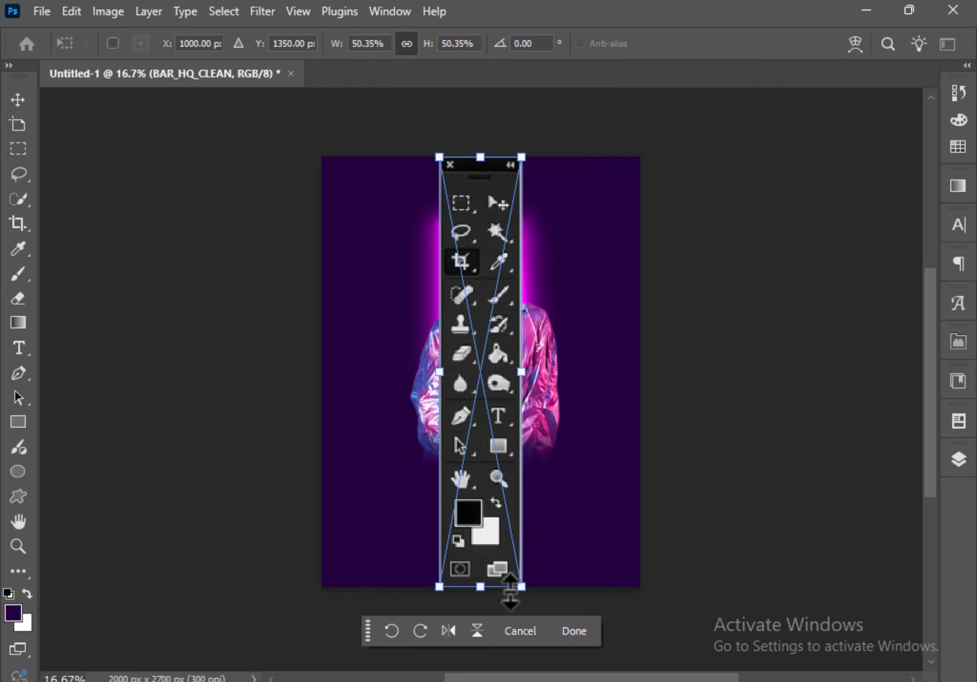
# Scale the toolbar image to about 22.44%, position it beside the girl's shoulder, and move its layer between DIA and Color Fill 1
pyautogui.moveTo(480, 587); pyautogui.dragTo(479, 348)
pyautogui.moveTo(483, 257); pyautogui.dragTo(566, 309)
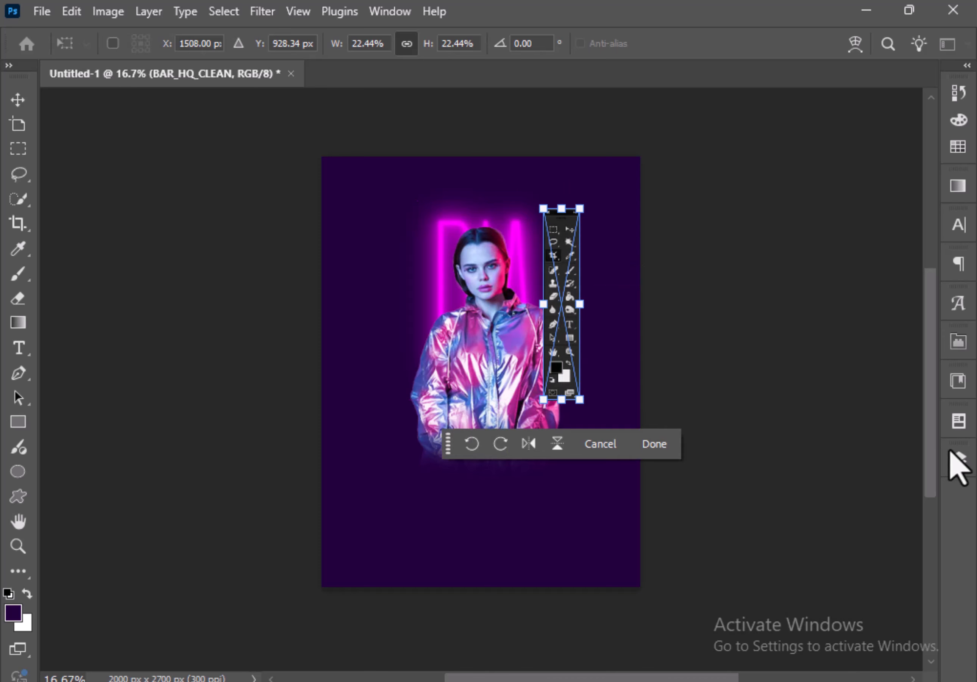
pyautogui.click(957, 464)
pyautogui.moveTo(838, 348); pyautogui.dragTo(836, 551)
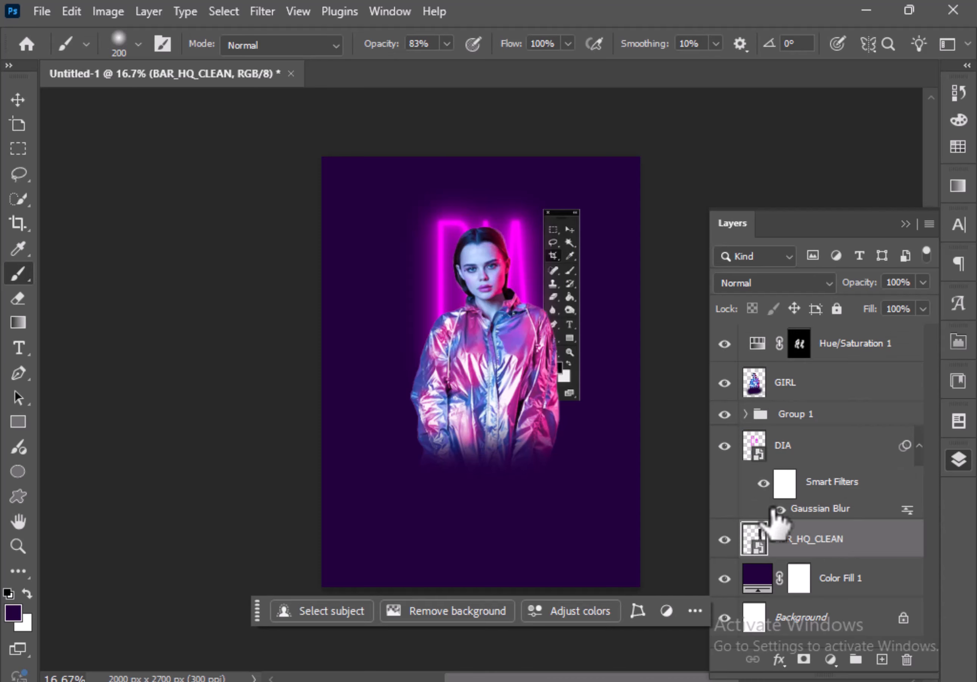
# Shift the toolbar image slightly down and towards the girl, and lower its layer opacity to 62%
pyautogui.click(17, 100)
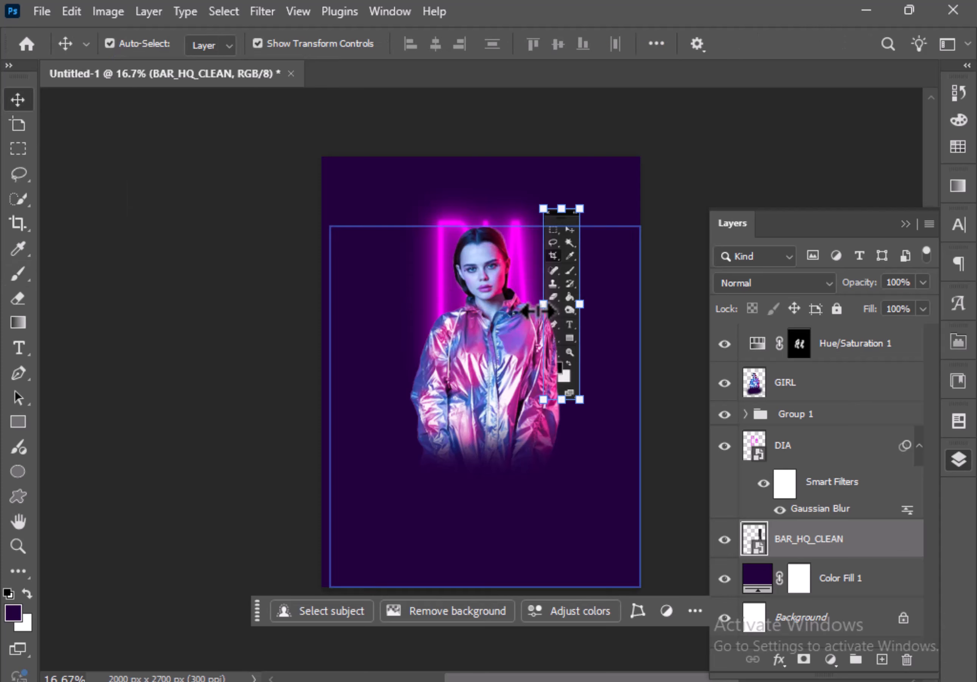
pyautogui.moveTo(570, 291)
pyautogui.mouseDown()
pyautogui.moveTo(568, 308)
pyautogui.moveTo(566, 300)
pyautogui.mouseUp()
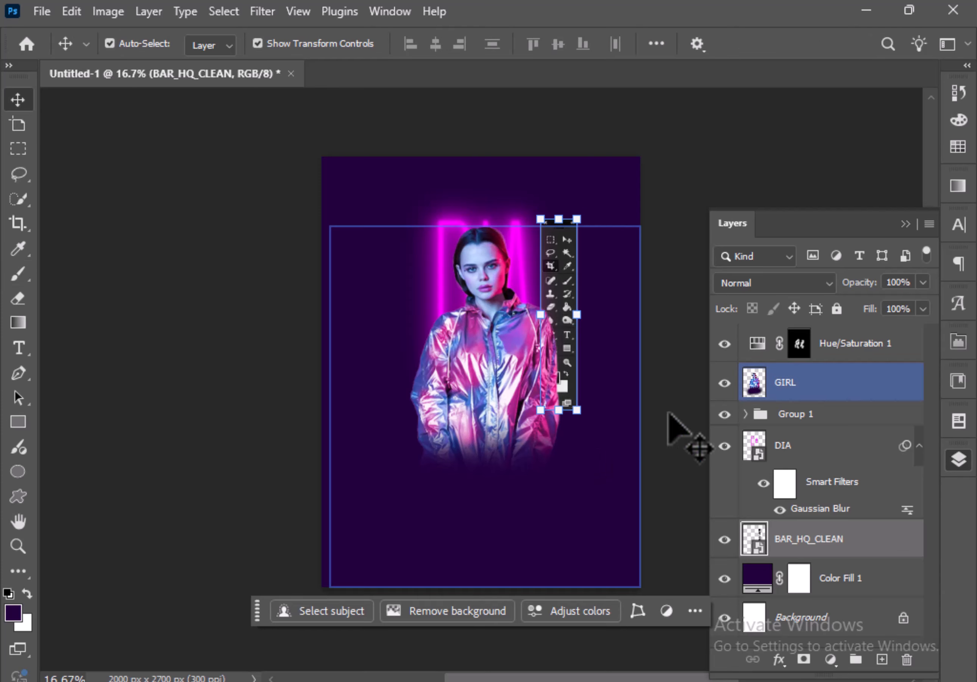
pyautogui.click(923, 281)
pyautogui.moveTo(927, 302); pyautogui.dragTo(903, 303)
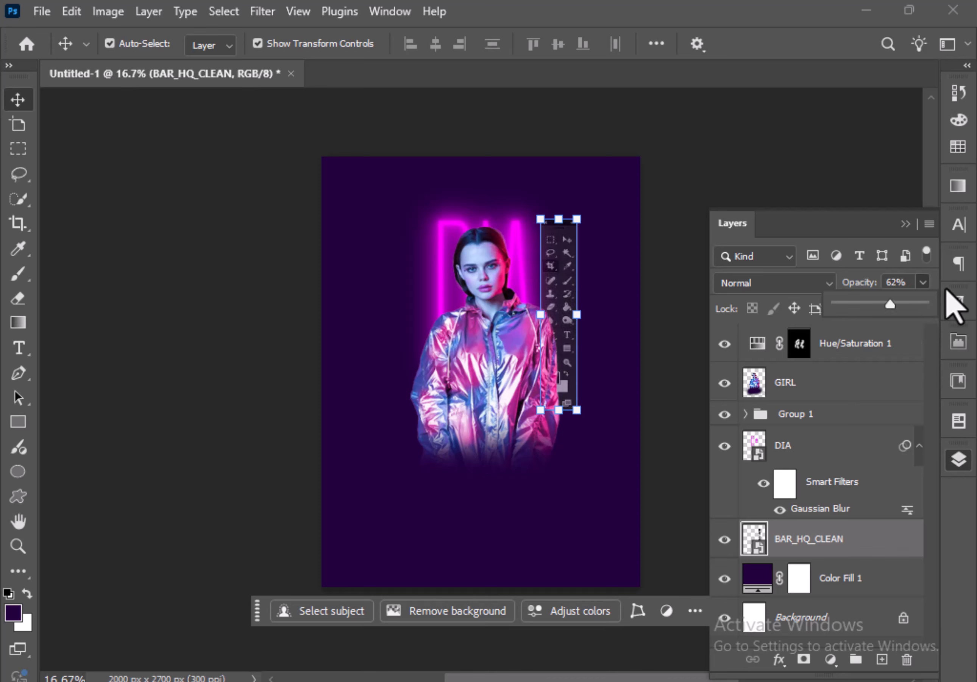
pyautogui.click(963, 460)
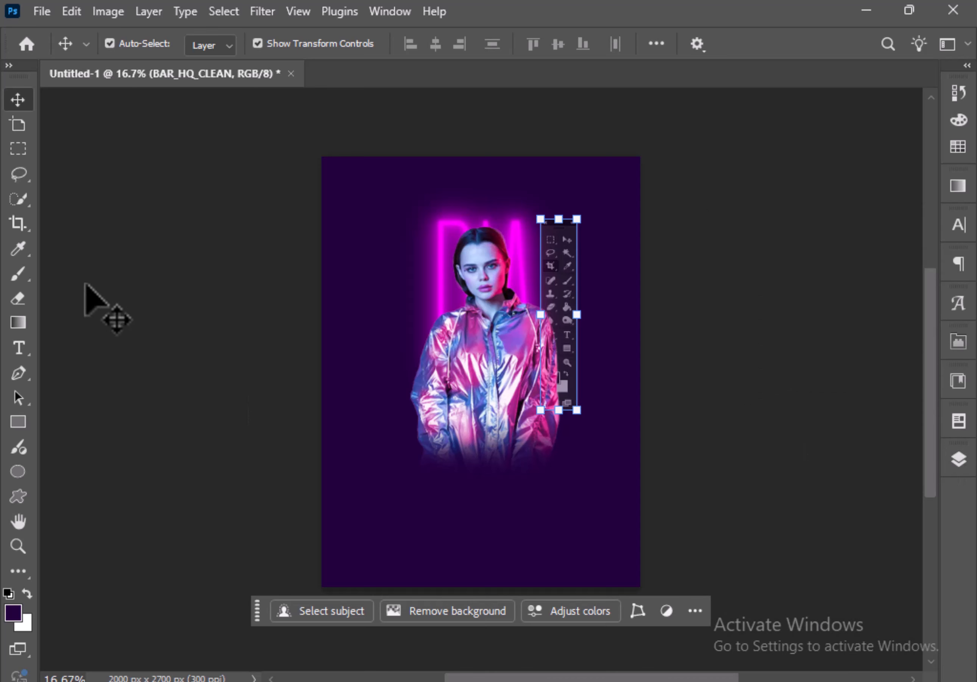
# Add a new empty layer above the Hue/Saturation 1 layer
pyautogui.click(959, 459)
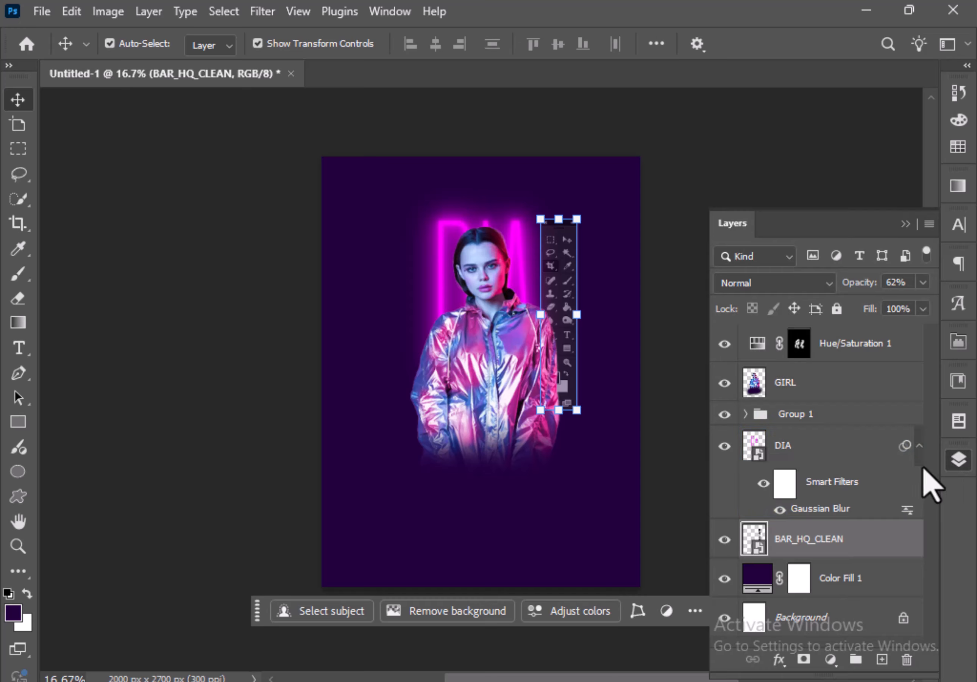
pyautogui.click(812, 436)
pyautogui.click(860, 372)
pyautogui.click(860, 350)
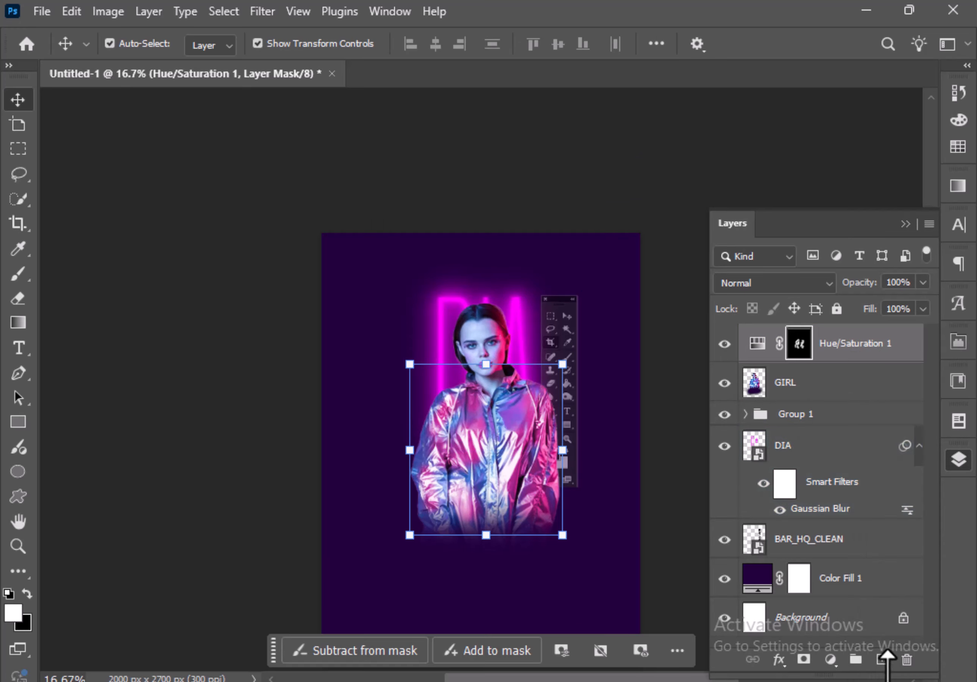
pyautogui.click(882, 659)
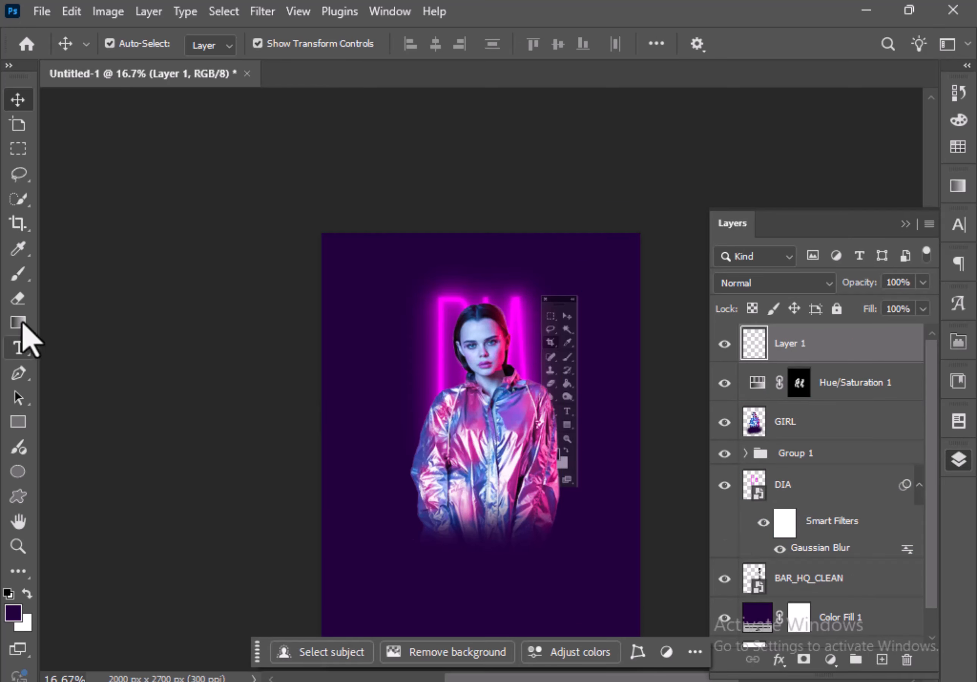
# Choose the Brush tool and set the foreground colour to magenta, fb00ec
pyautogui.click(17, 274)
pyautogui.click(14, 613)
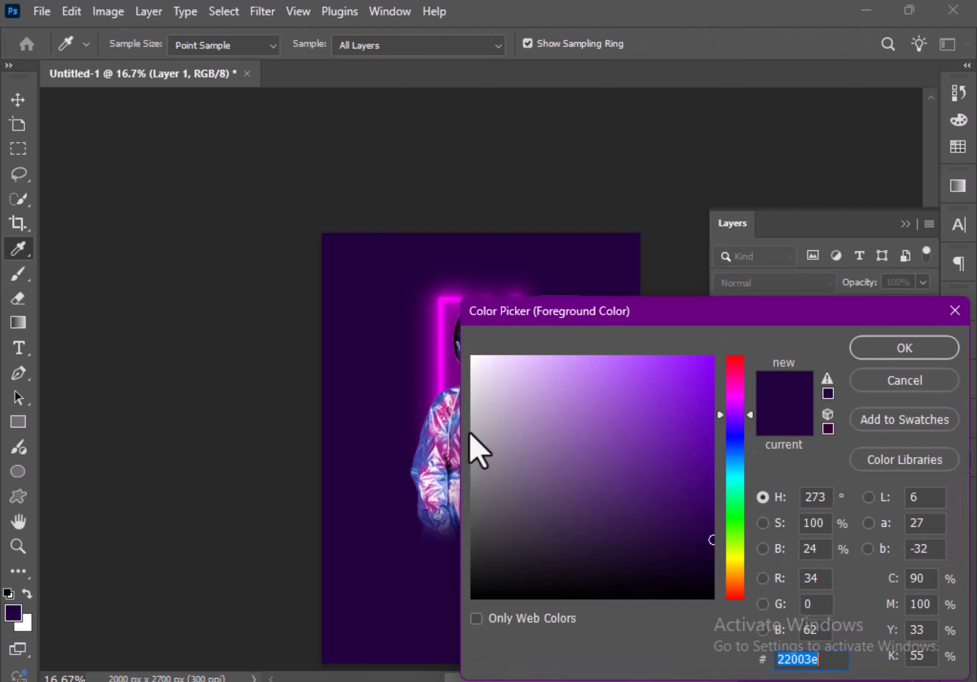
pyautogui.moveTo(737, 413); pyautogui.dragTo(717, 361)
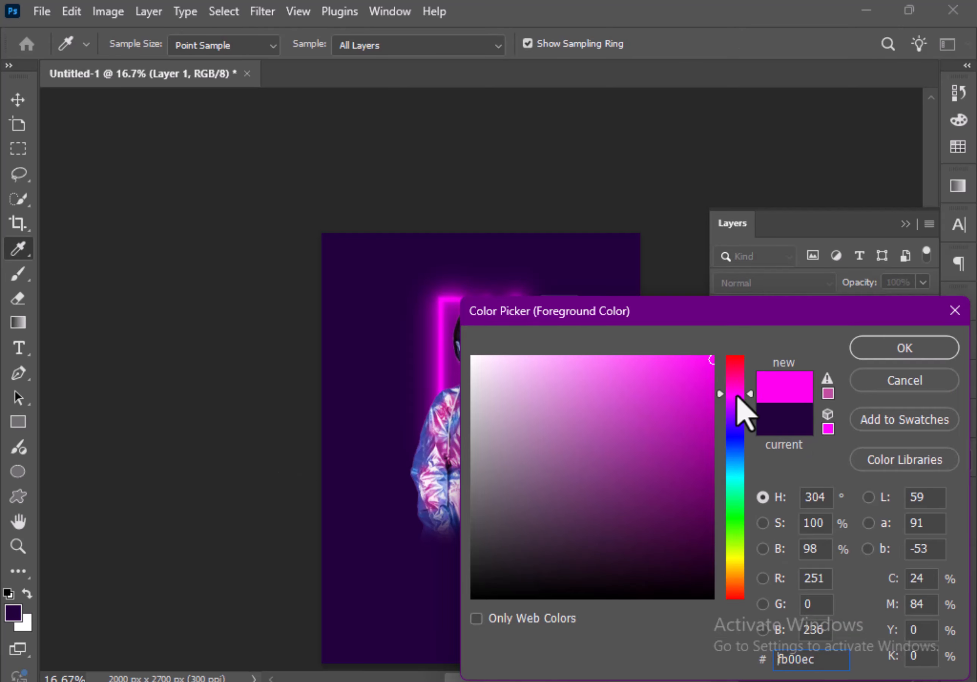
pyautogui.click(897, 352)
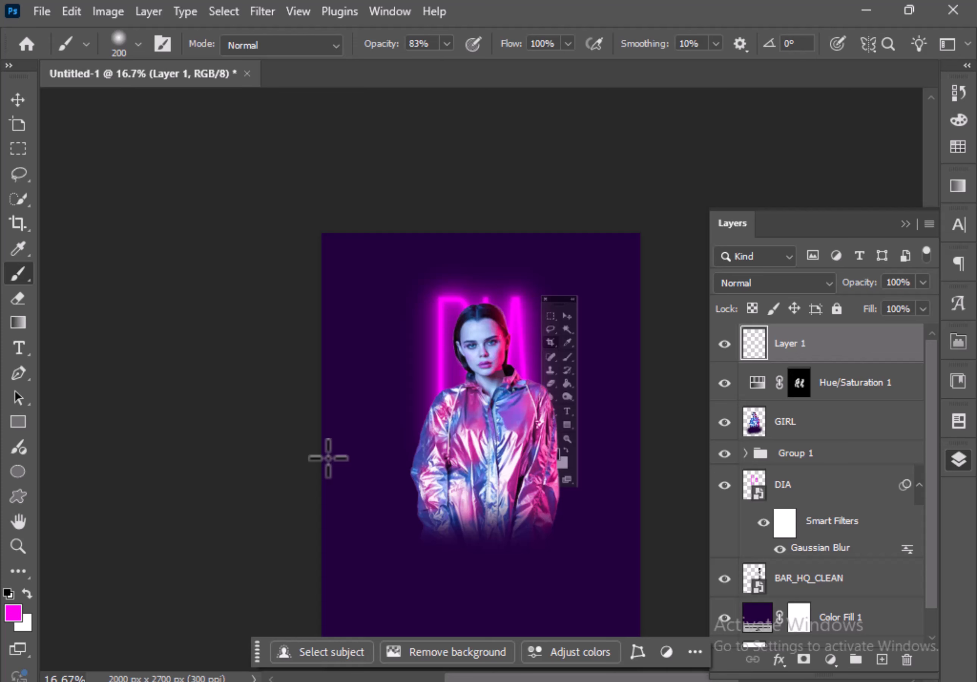
# Dab a soft 700-pixel magenta glow on the poster's left edge and another on a new layer at its right edge
pyautogui.press(']')
pyautogui.press(']')
pyautogui.press(']')
pyautogui.press(']')
pyautogui.press(']')
pyautogui.press(']')
pyautogui.press(']')
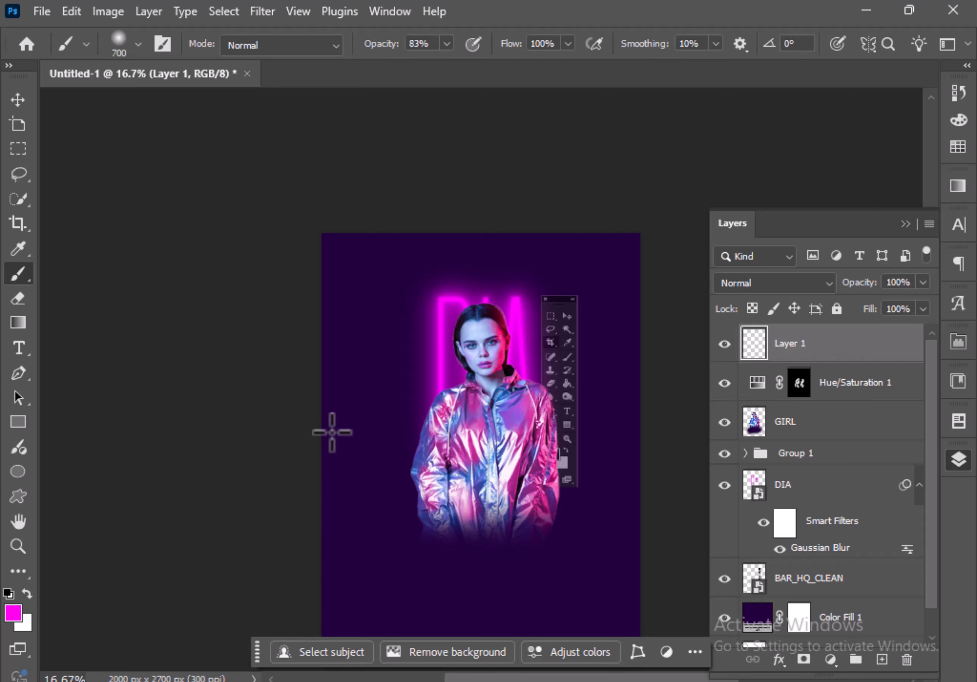
pyautogui.click(323, 432)
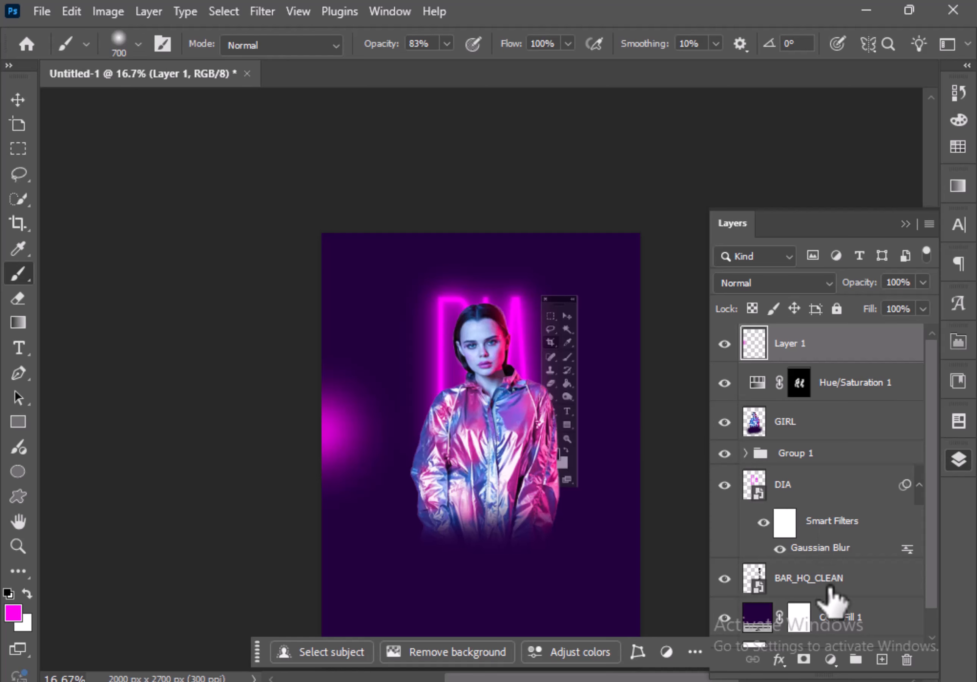
pyautogui.click(881, 659)
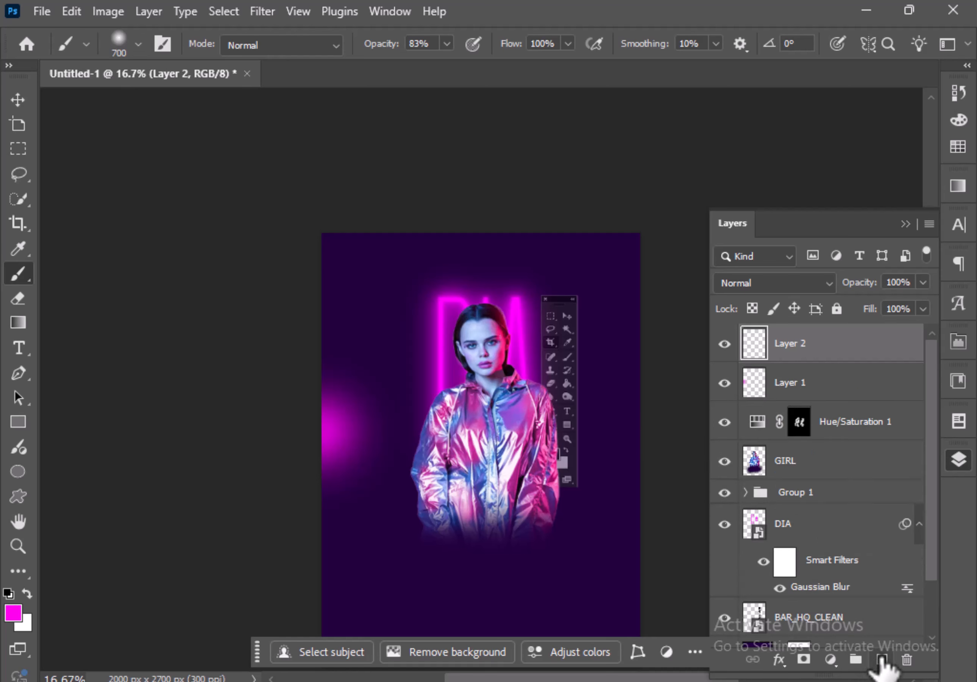
pyautogui.click(640, 427)
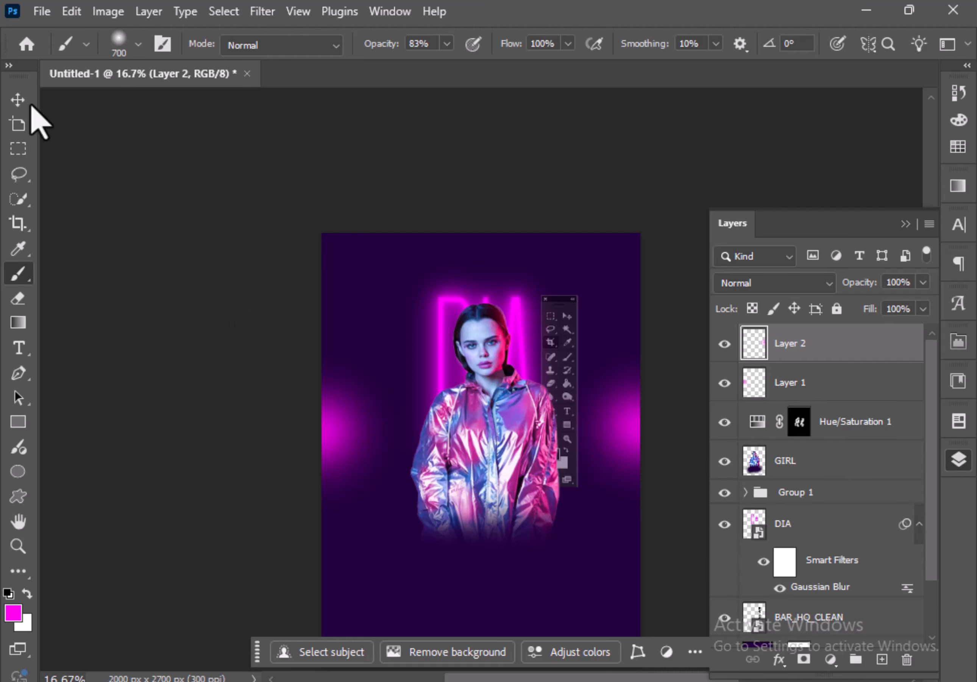
# Switch to the Move tool and select the magenta glow on the poster's left edge
pyautogui.click(19, 100)
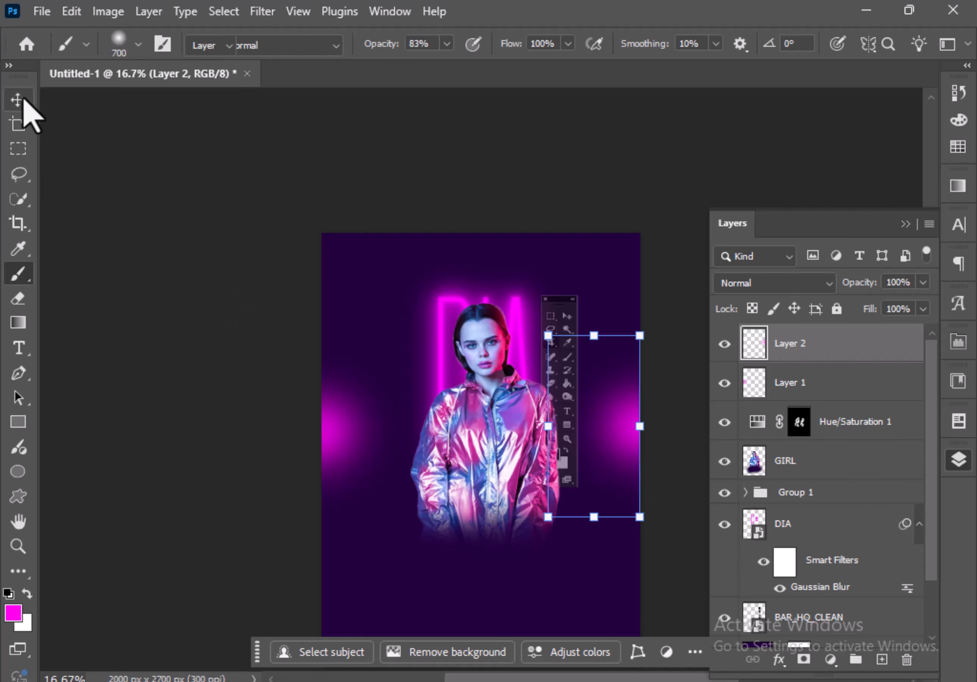
pyautogui.click(320, 449)
pyautogui.click(326, 438)
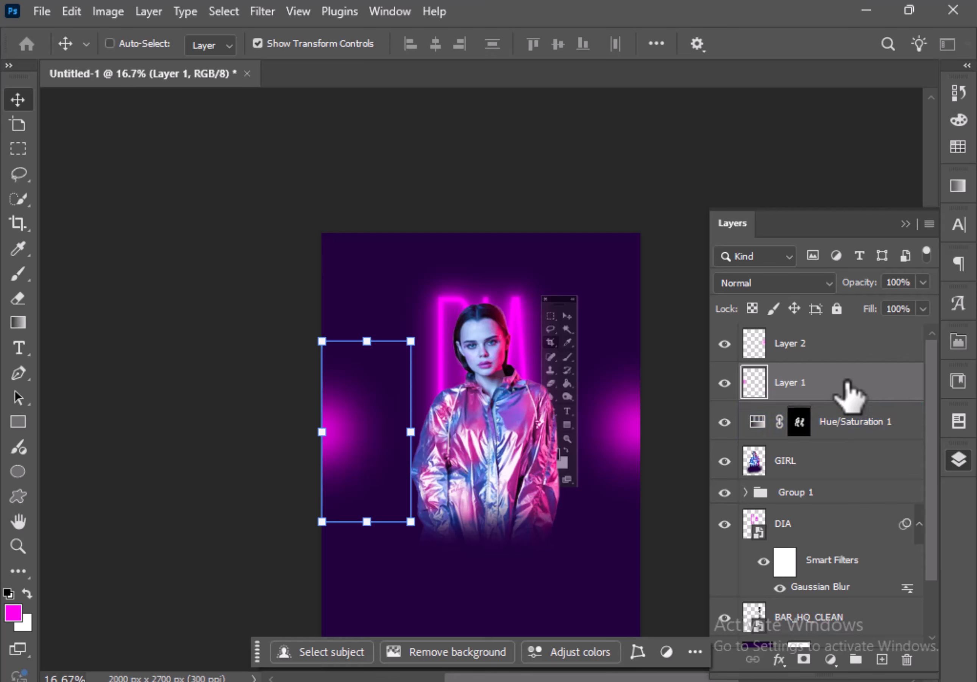
pyautogui.keyDown('ctrl'); pyautogui.click(847, 386); pyautogui.keyUp('ctrl')
pyautogui.click(836, 343)
pyautogui.keyDown('ctrl'); pyautogui.click(837, 382); pyautogui.keyUp('ctrl')
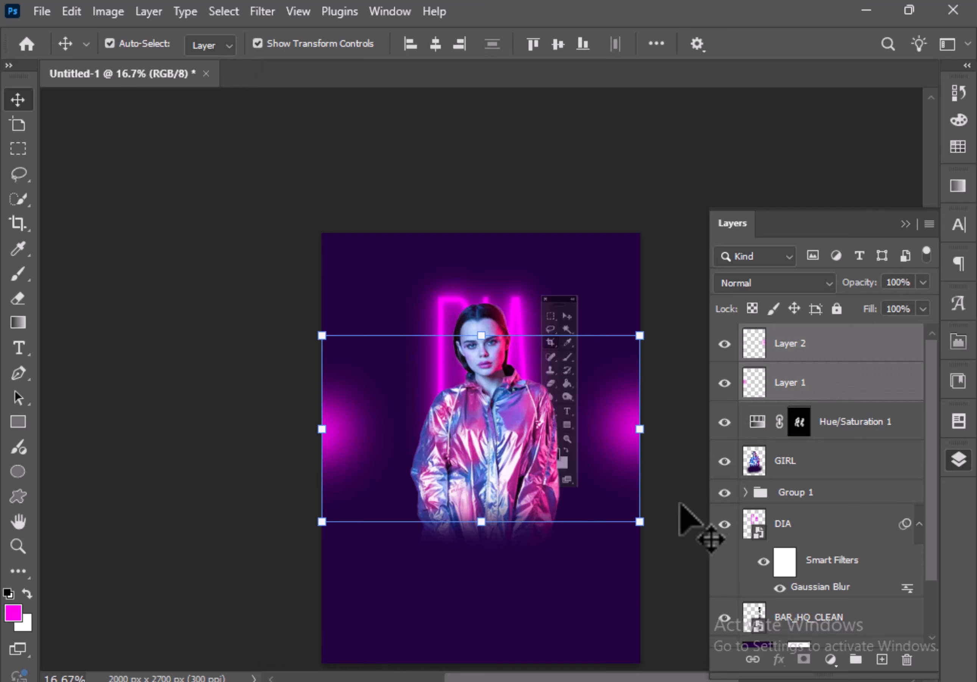
pyautogui.moveTo(639, 521); pyautogui.dragTo(649, 535)
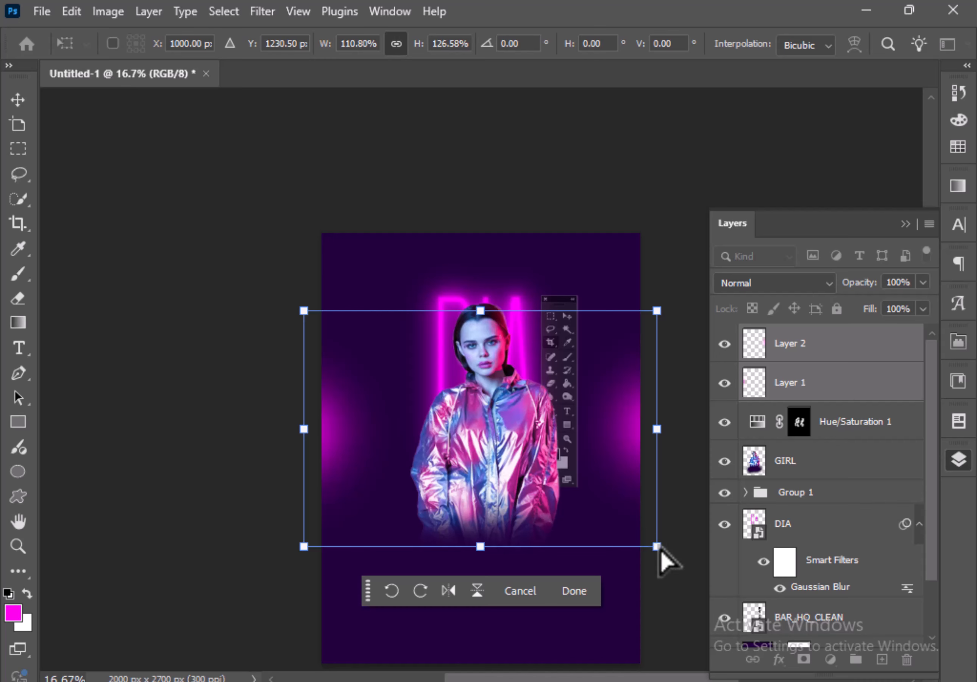
pyautogui.hotkey('ctrl', 'z')
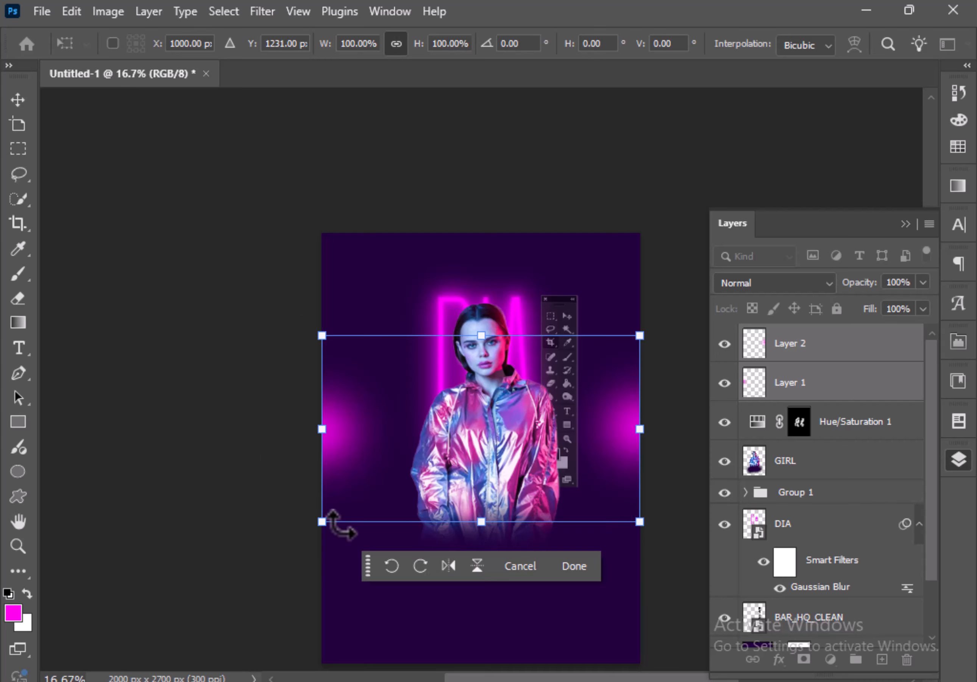
pyautogui.click(576, 568)
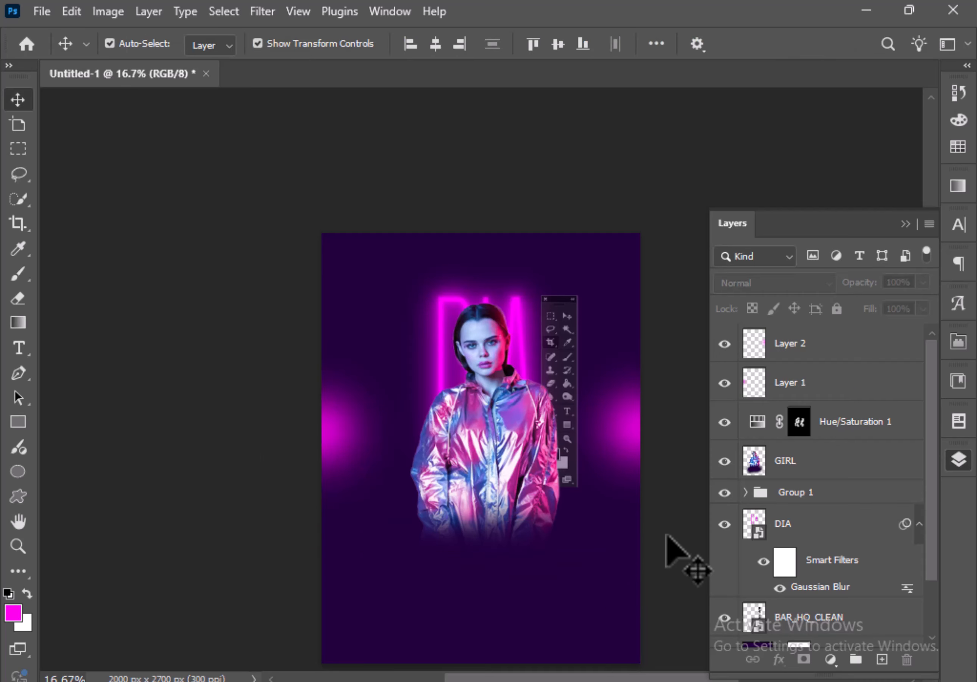
# Enlarge the left magenta glow downwards and upwards, keeping it on the poster's left edge, and apply the transform
pyautogui.click(342, 447)
pyautogui.moveTo(409, 535); pyautogui.dragTo(452, 607)
pyautogui.moveTo(455, 349); pyautogui.dragTo(487, 247)
pyautogui.moveTo(351, 435); pyautogui.dragTo(352, 434)
pyautogui.press('Return')
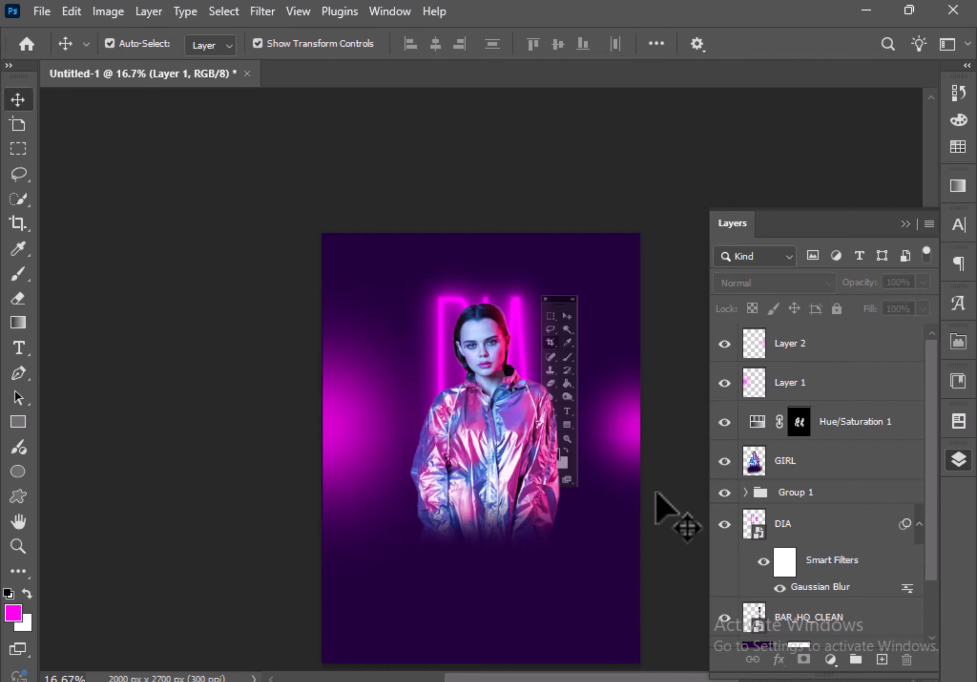
# Enlarge the right magenta glow to about 182%, keeping it against the poster's right edge, apply the transform and deselect the layer
pyautogui.click(617, 439)
pyautogui.moveTo(549, 518); pyautogui.dragTo(515, 583)
pyautogui.moveTo(640, 334); pyautogui.dragTo(654, 292)
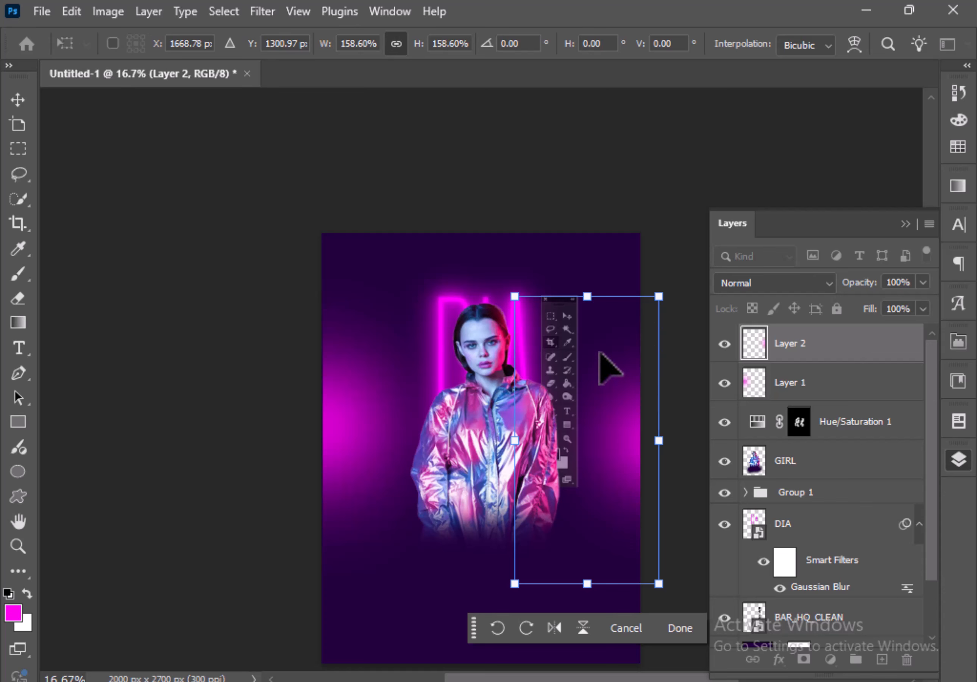
pyautogui.hotkey('ctrl', 'z')
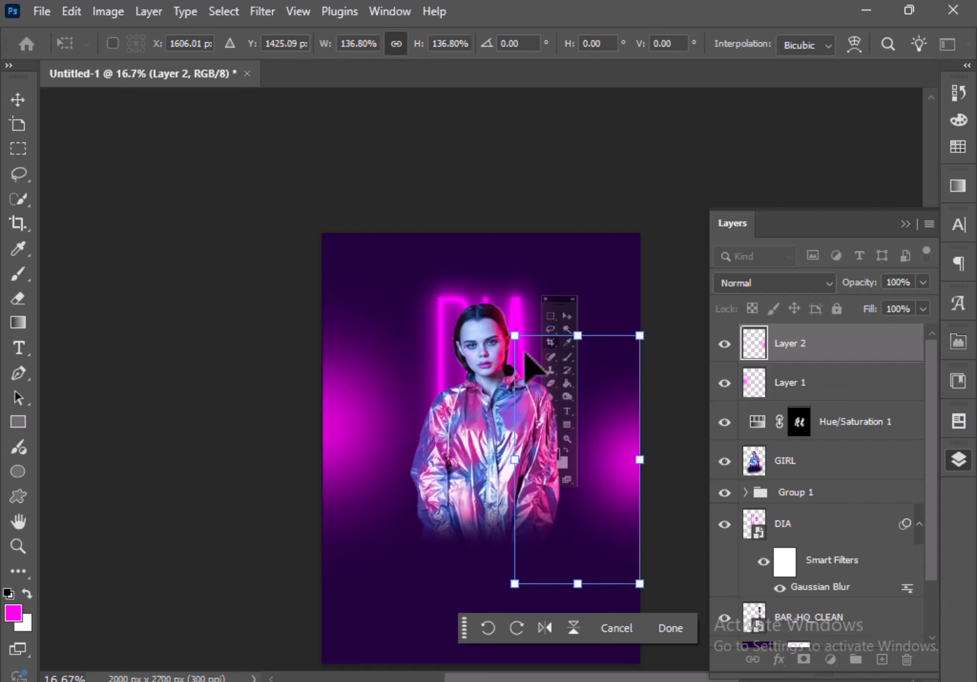
pyautogui.moveTo(515, 335); pyautogui.dragTo(472, 252)
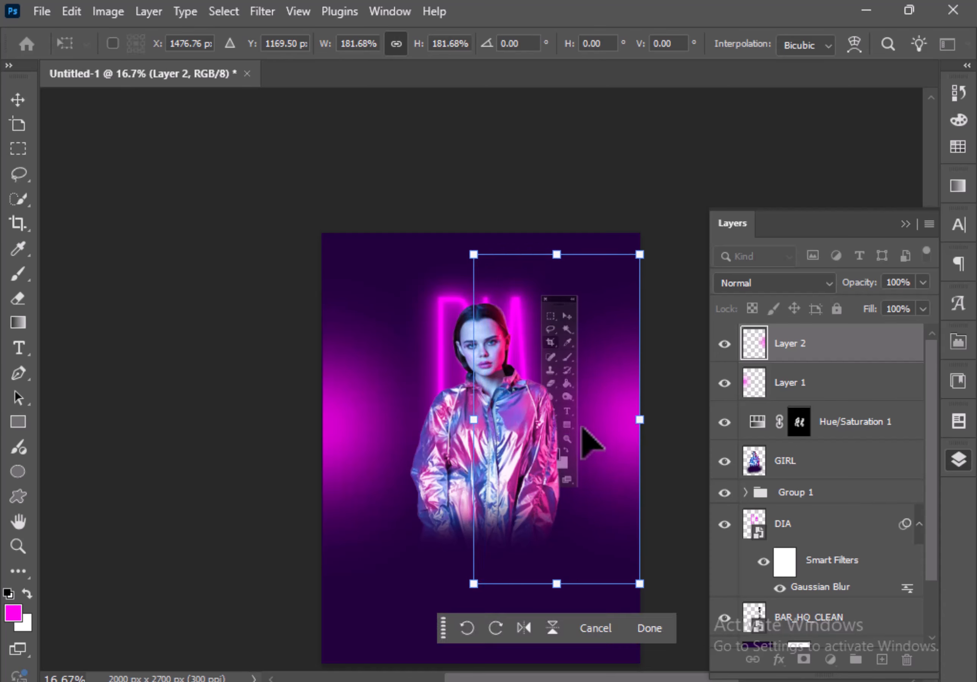
pyautogui.click(647, 628)
pyautogui.click(680, 431)
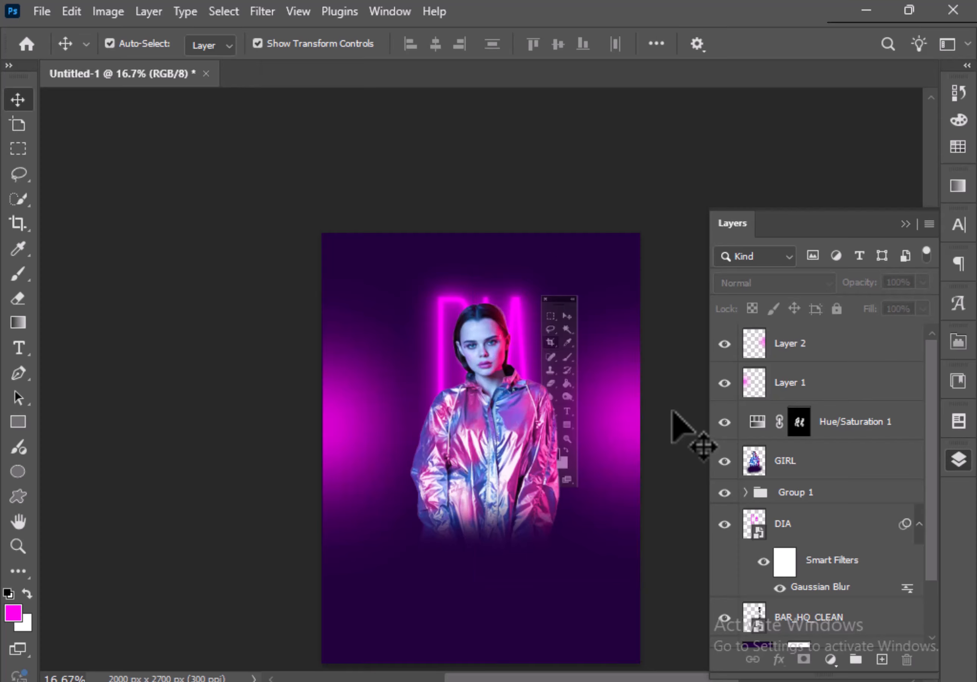
# Switch to File Explorer, find TEXT.png in the Desktop folder and place it on the poster in Photoshop
pyautogui.scroll(-1, 668, 444)
pyautogui.click(183, 619)
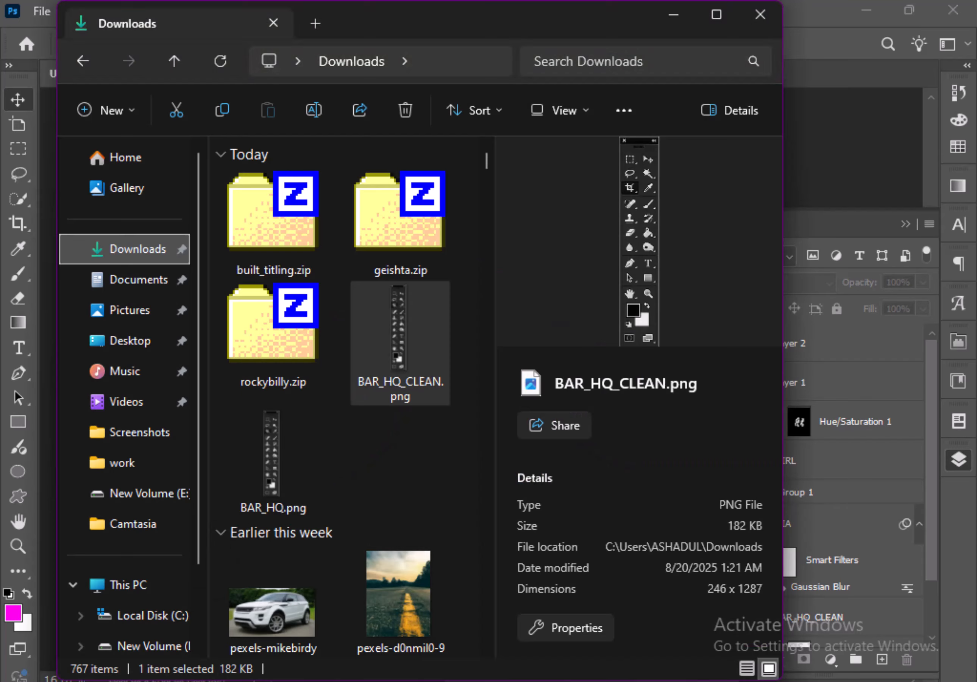
pyautogui.click(143, 341)
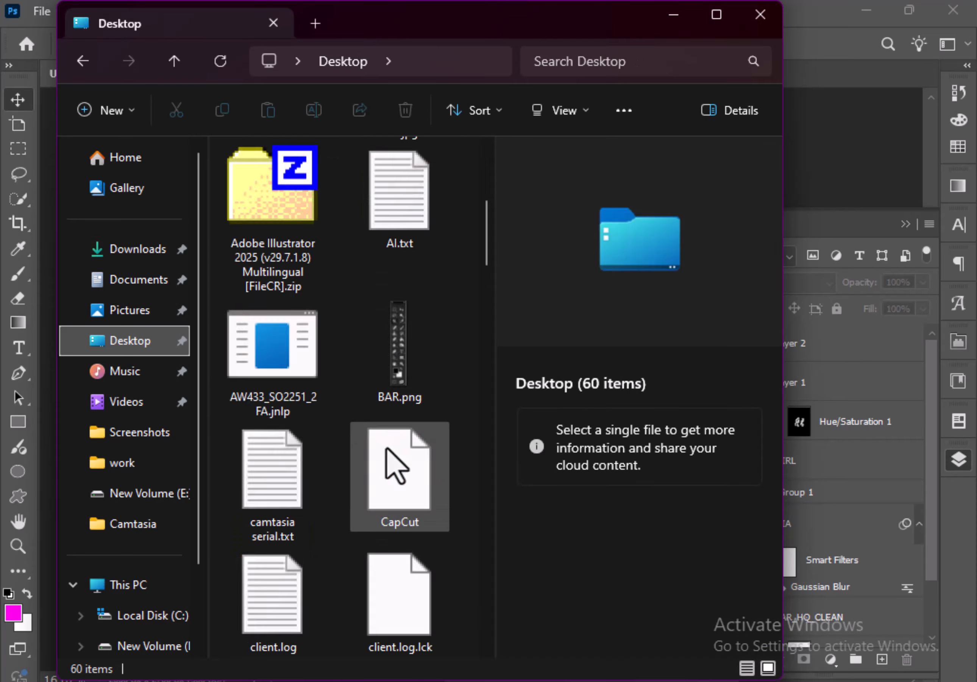
pyautogui.scroll(-10, 388, 459)
pyautogui.scroll(-10, 329, 500)
pyautogui.scroll(6, 329, 500)
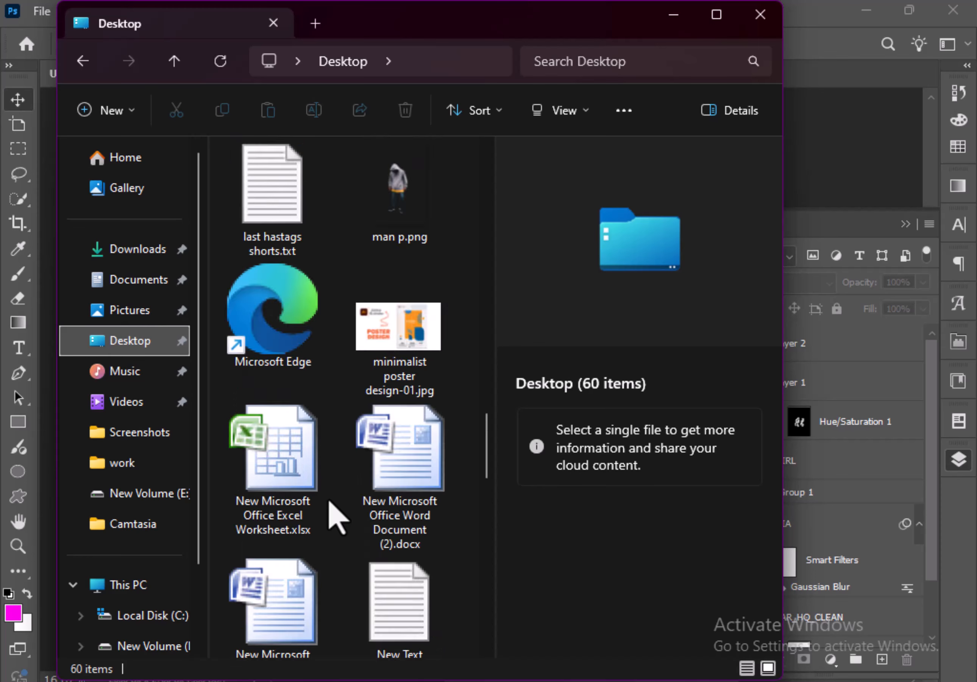
pyautogui.scroll(-6, 329, 502)
pyautogui.scroll(-5, 335, 515)
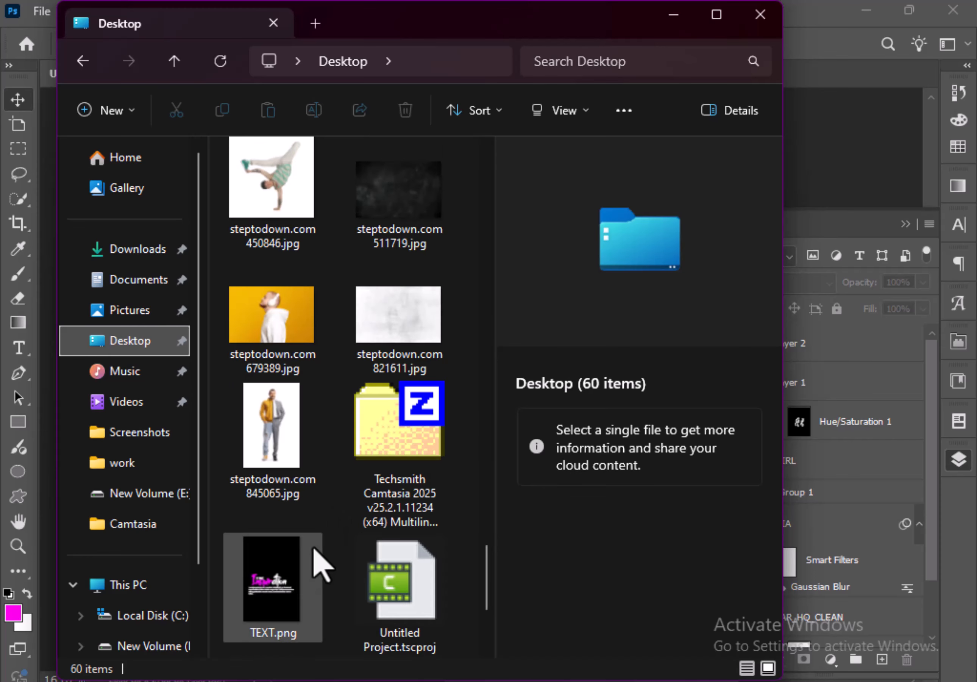
pyautogui.moveTo(278, 575); pyautogui.dragTo(469, 572)
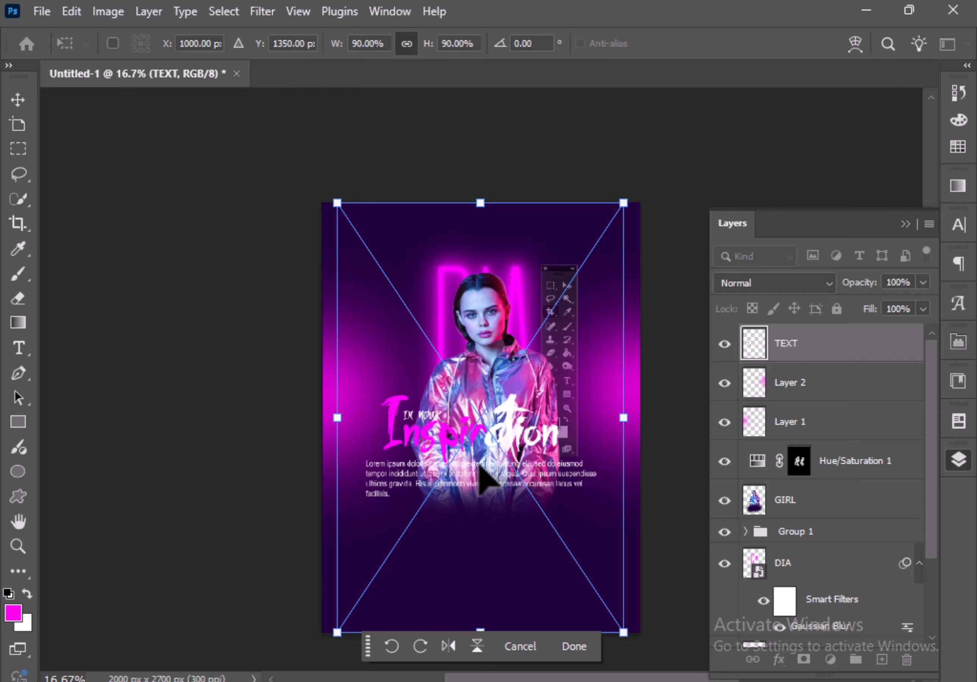
# Scale the placed "In your Inspiration" text to about 108%, position it below the girl near the poster's lower edge, and commit the placement
pyautogui.moveTo(479, 468); pyautogui.dragTo(496, 572)
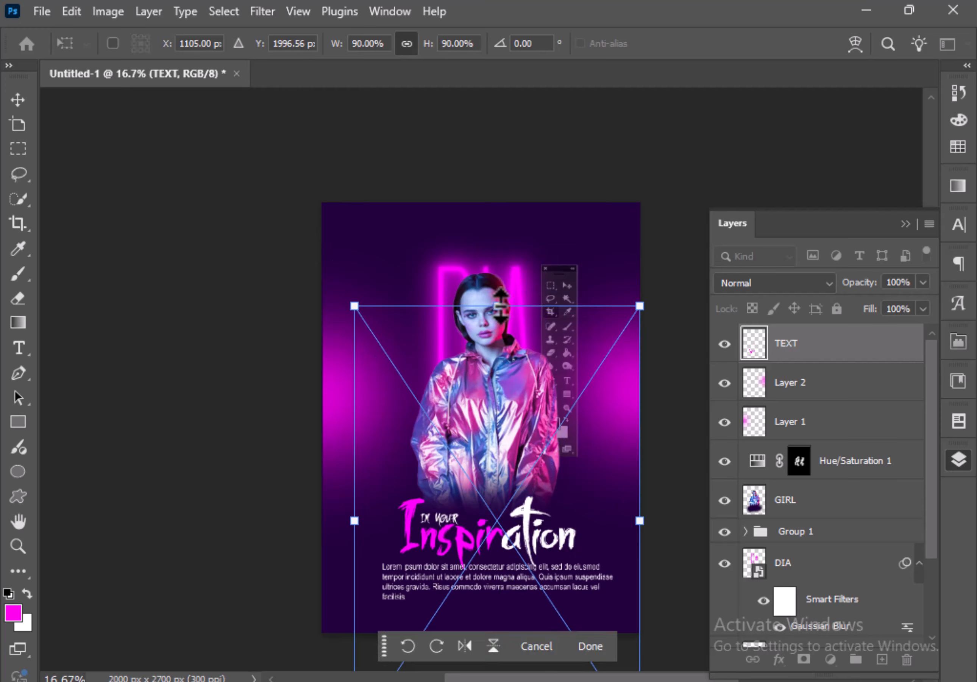
pyautogui.moveTo(500, 306); pyautogui.dragTo(497, 219)
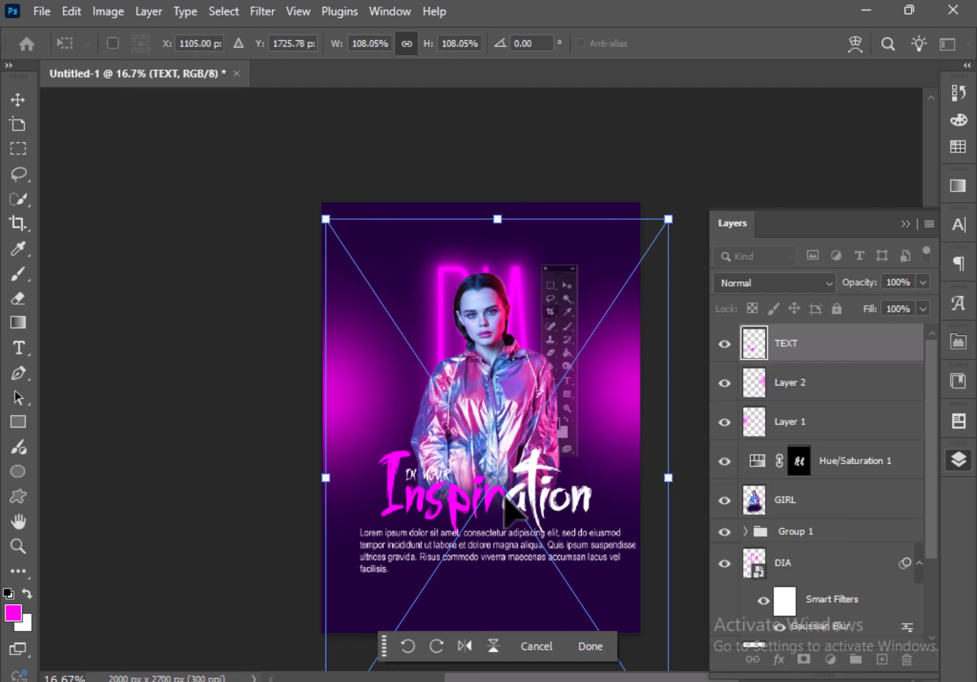
pyautogui.moveTo(508, 501); pyautogui.dragTo(525, 544)
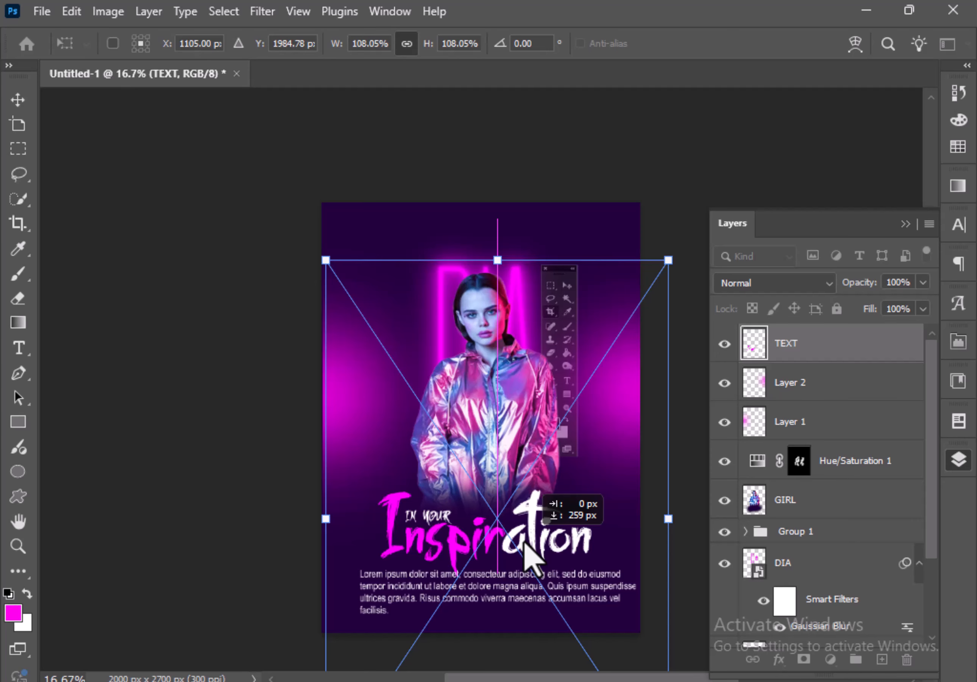
pyautogui.moveTo(525, 544); pyautogui.dragTo(525, 544)
pyautogui.click(590, 645)
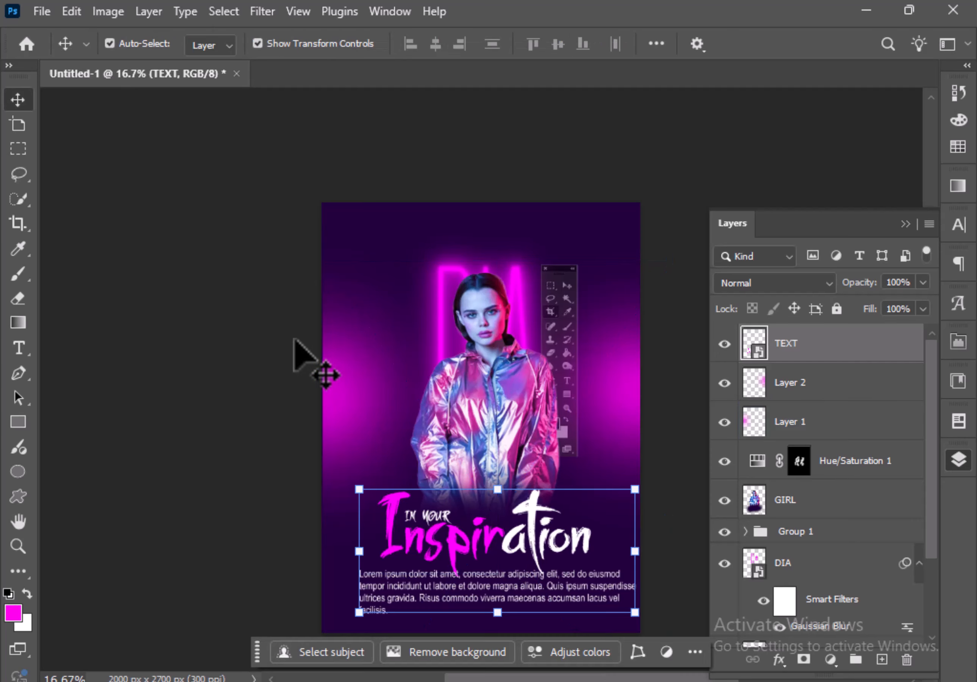
# Add a Color Balance adjustment layer above the TEXT layer with midtones Cyan-Red +21, Magenta-Green +24 and Yellow-Blue +18
pyautogui.scroll(-2, 292, 344)
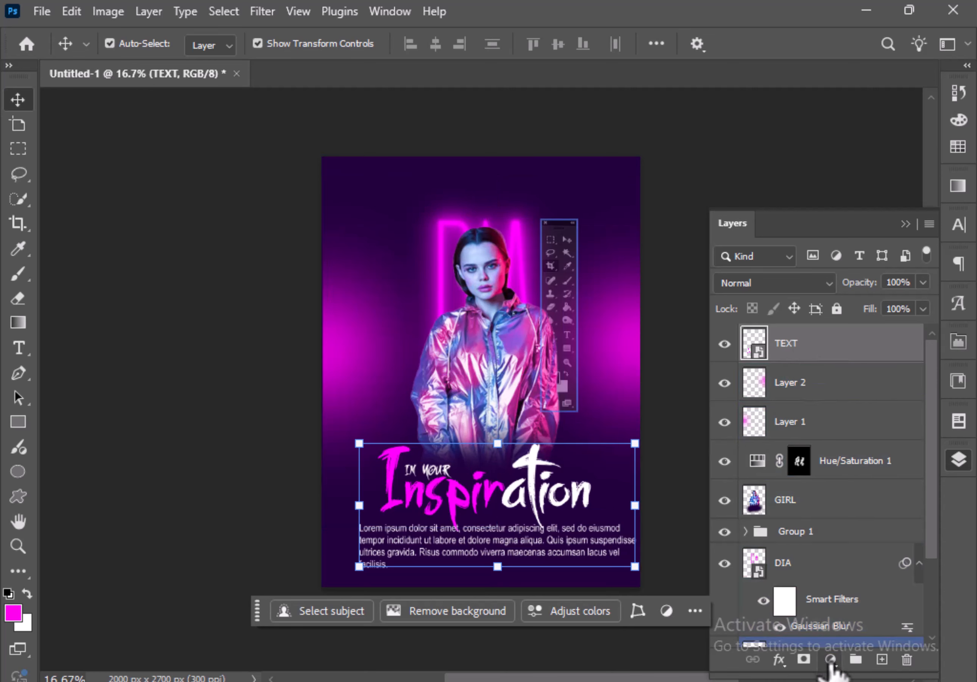
pyautogui.click(830, 660)
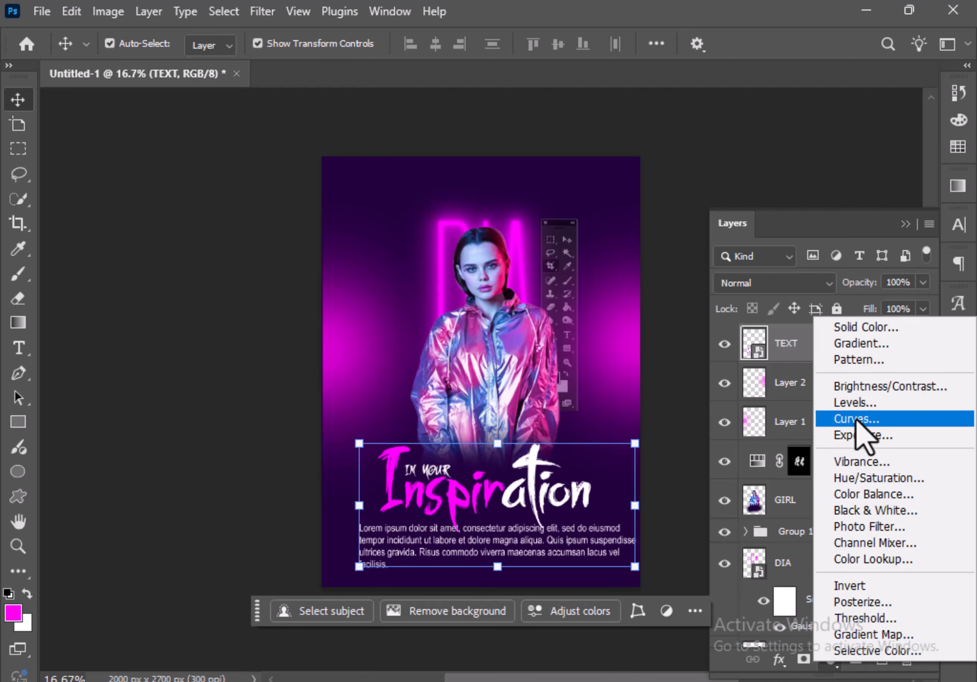
pyautogui.click(871, 494)
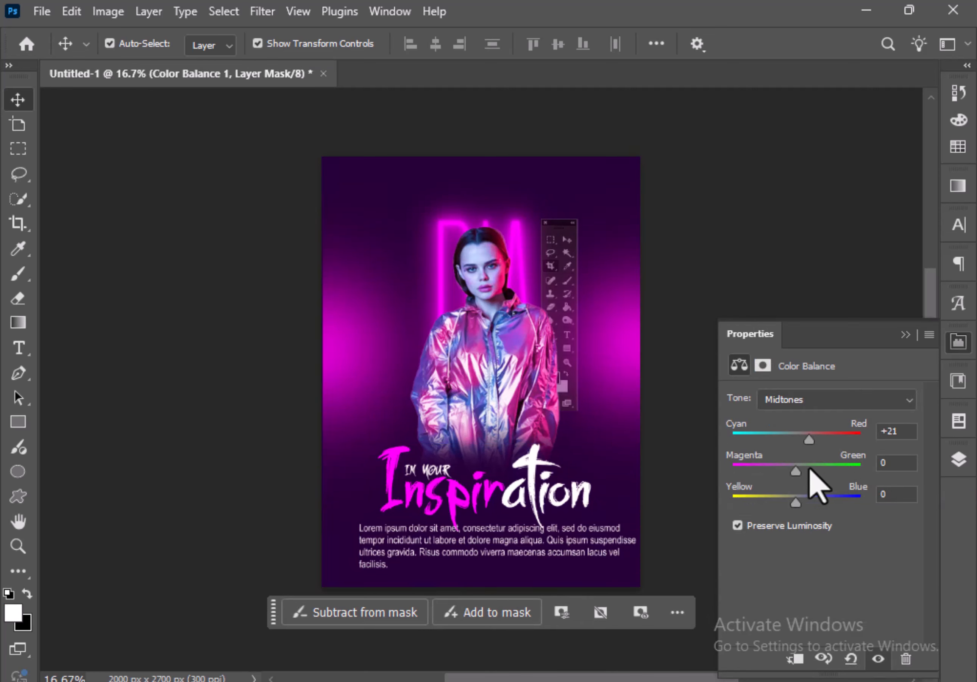
pyautogui.moveTo(783, 466); pyautogui.dragTo(810, 473)
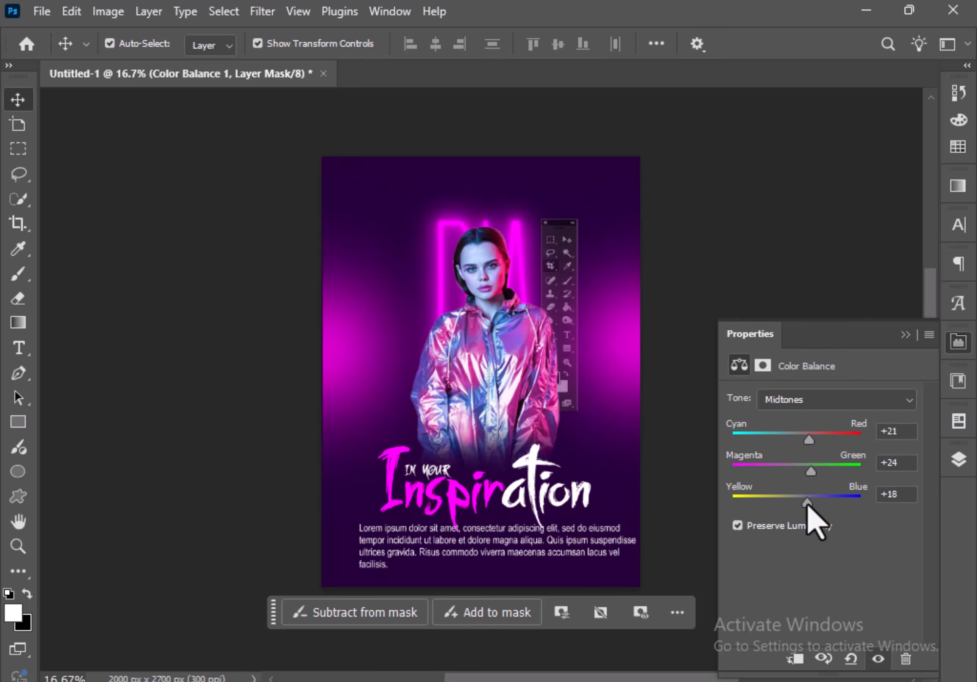
# Stamp all visible layers into a new merged layer above the Color Balance 1 layer
pyautogui.click(961, 462)
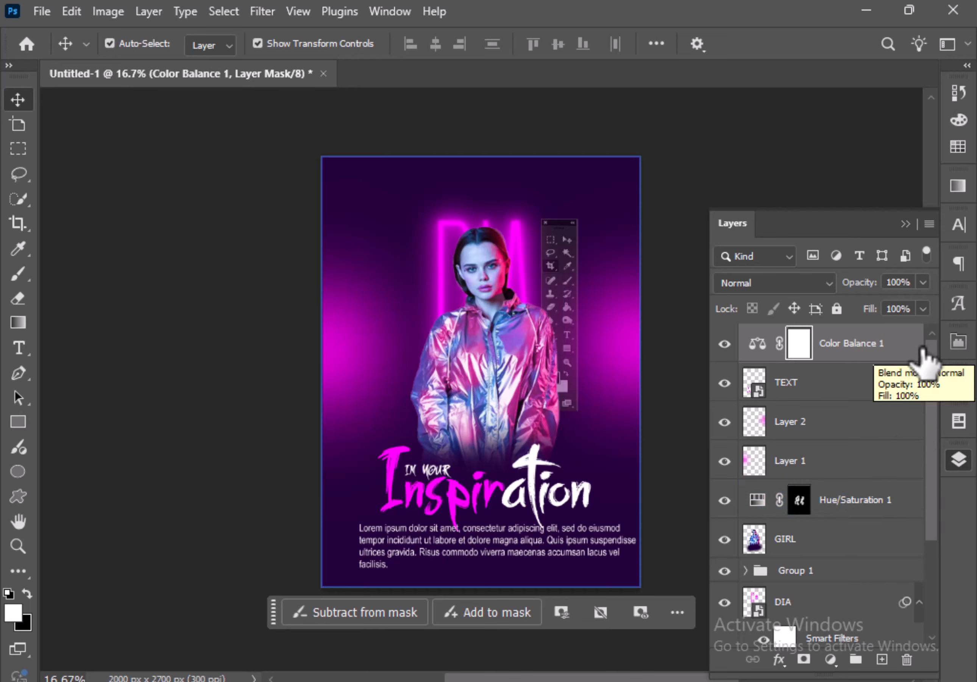
pyautogui.press('ctrl')
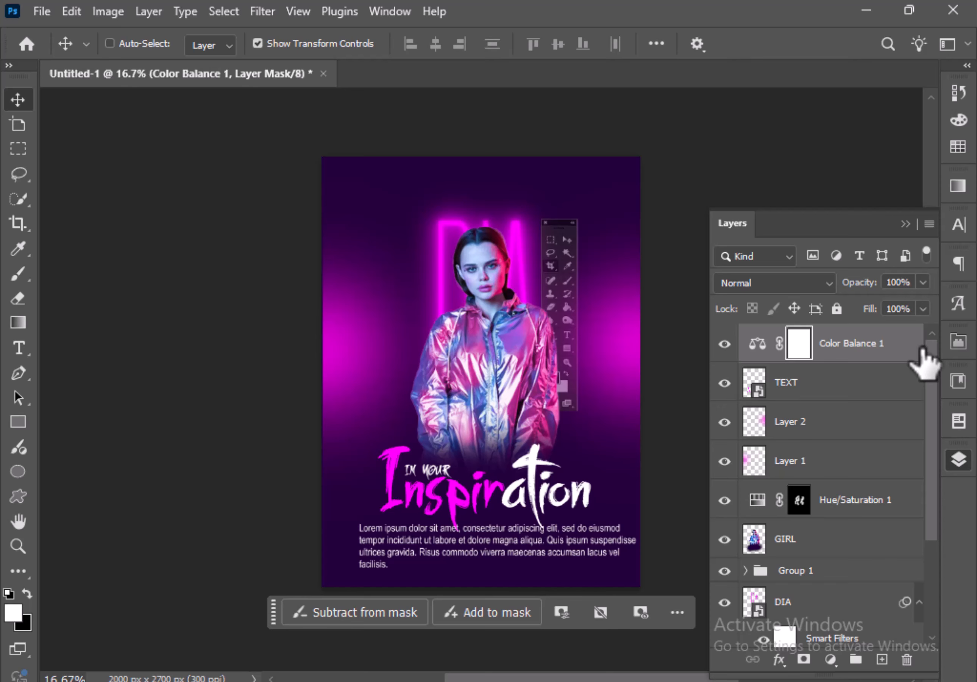
pyautogui.hotkey('ctrl', 'shift', 'alt', 'e')
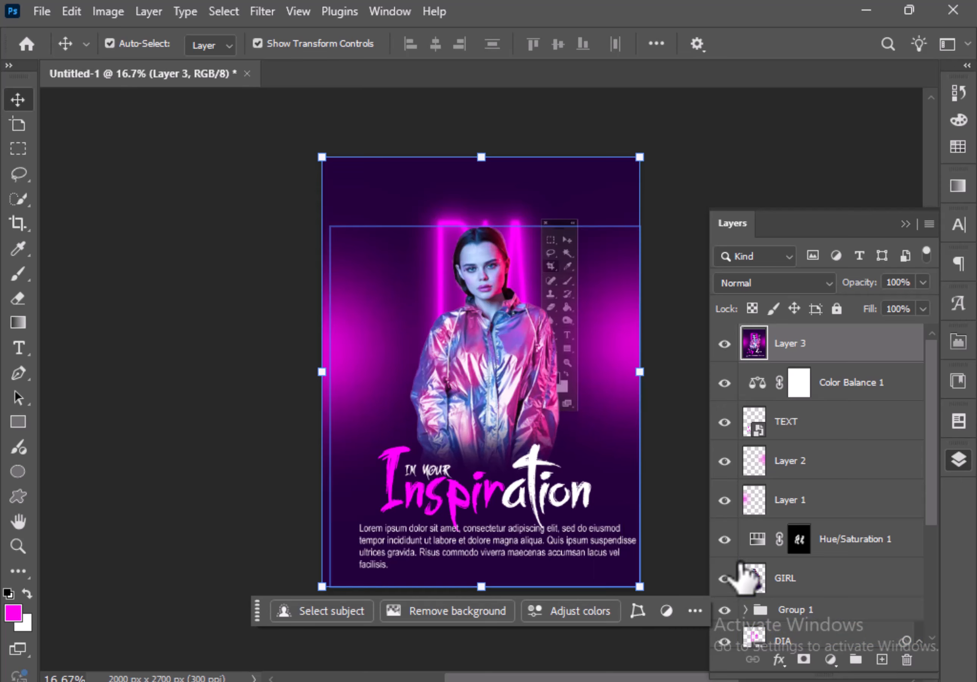
pyautogui.click(535, 679)
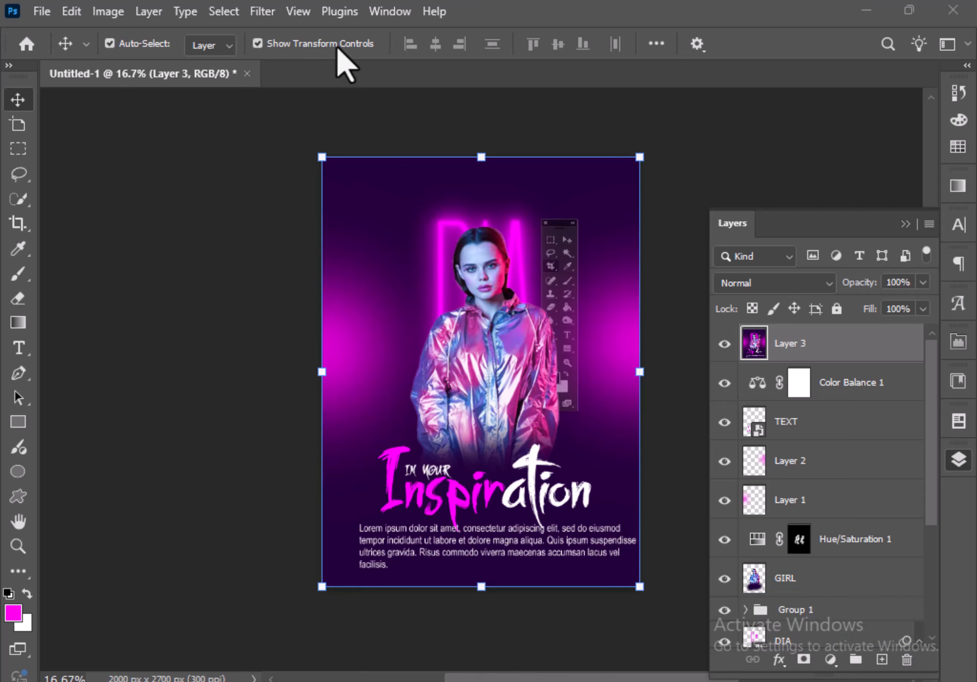